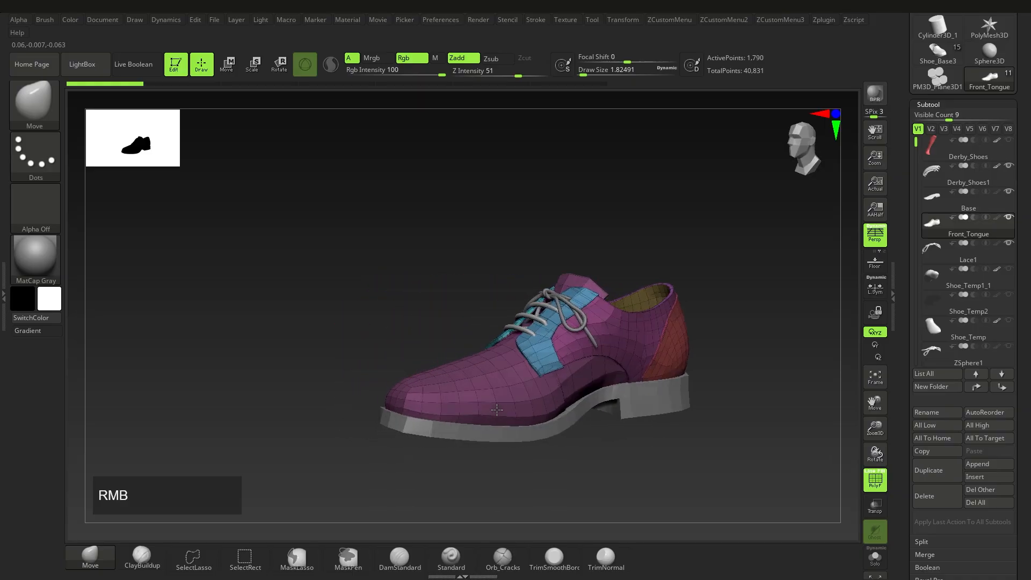
Step: Turn the shoe to a side view and show the brush library filtered to C brushes
ctrl+right_drag(498, 384, 500, 398)
key(b)
key(c)
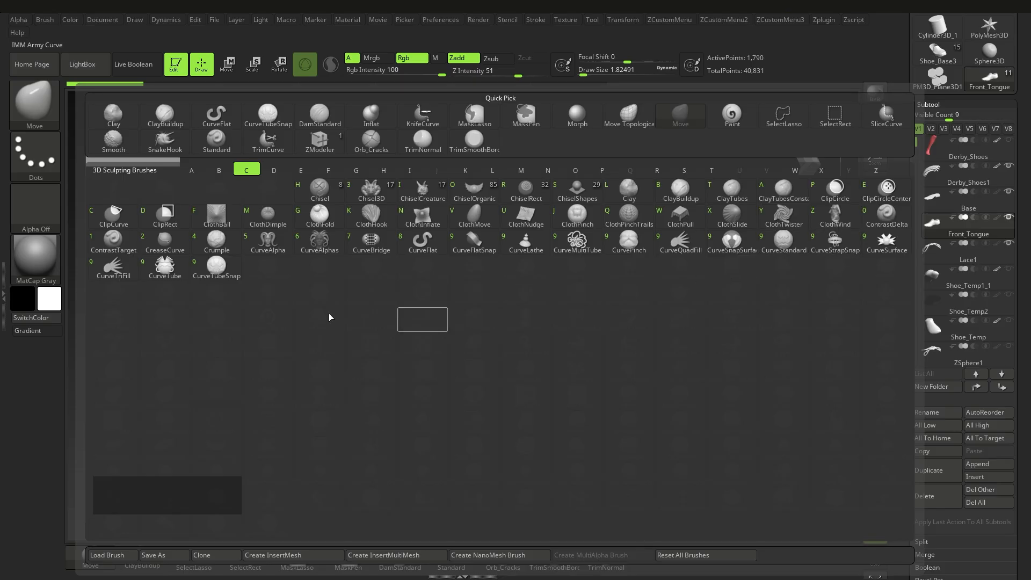
Step: Pick CurveTubeSnap and draw an S-shaped curve tube across the shoe's toe
click(231, 275)
right_drag(462, 394, 491, 400)
ctrl+right_drag(492, 400, 523, 394)
drag(410, 356, 452, 353)
drag(478, 408, 478, 407)
ctrl+right_drag(479, 408, 486, 432)
Step: Try re-routing the tube into a loop, undo it, and check the brush size
mouse_move(525, 396)
mouse_down()
mouse_move(671, 392)
mouse_move(424, 281)
mouse_move(299, 394)
mouse_up()
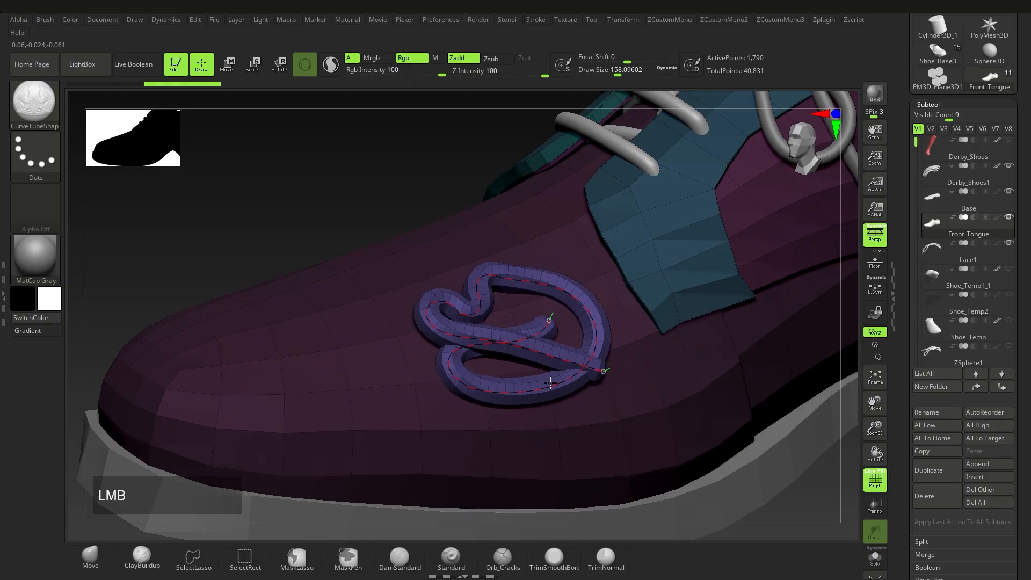
right_drag(548, 426, 472, 377)
key(ctrl+z)
mouse_move(471, 378)
alt+right_down()
mouse_move(486, 395)
mouse_move(518, 398)
mouse_move(513, 415)
mouse_move(541, 384)
mouse_move(481, 396)
mouse_move(474, 375)
mouse_move(541, 372)
mouse_move(505, 368)
mouse_move(490, 396)
mouse_move(485, 375)
alt+right_up()
key(s)
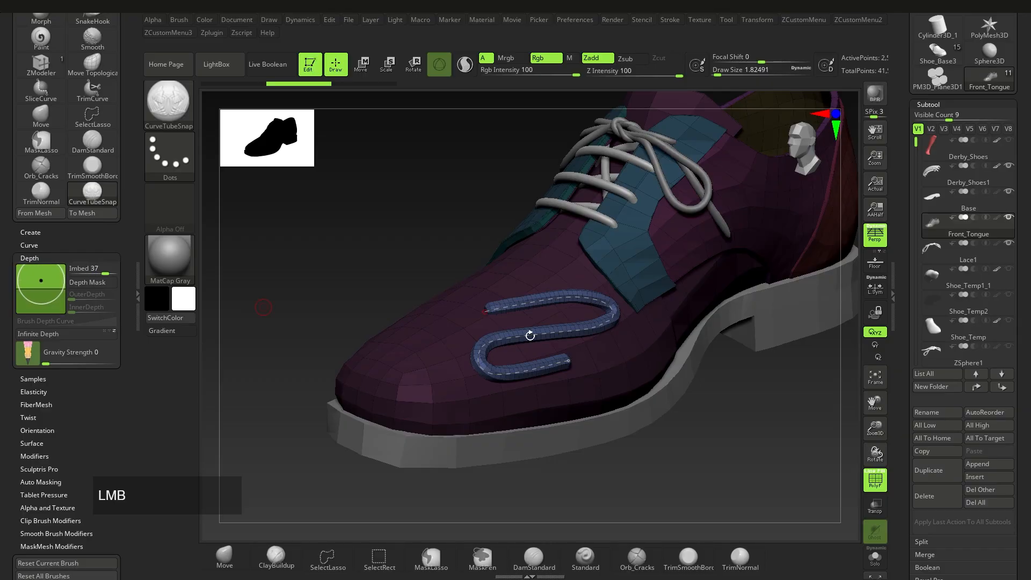
ctrl+right_drag(529, 335, 555, 343)
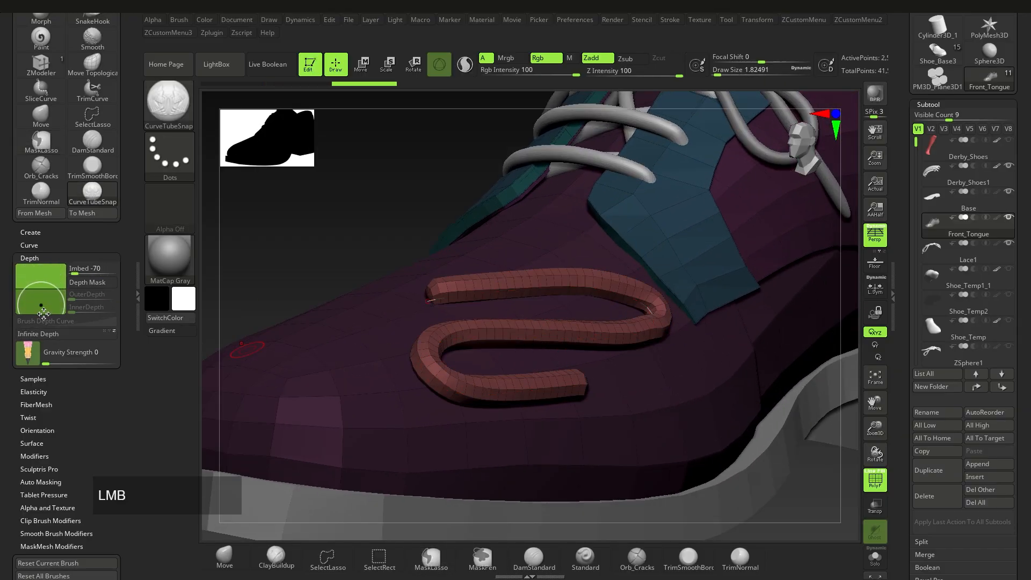
Step: Rebuild the tube thinner along the S-curve and commit it as a finished tube
click(534, 333)
right_drag(535, 332, 590, 398)
click(513, 330)
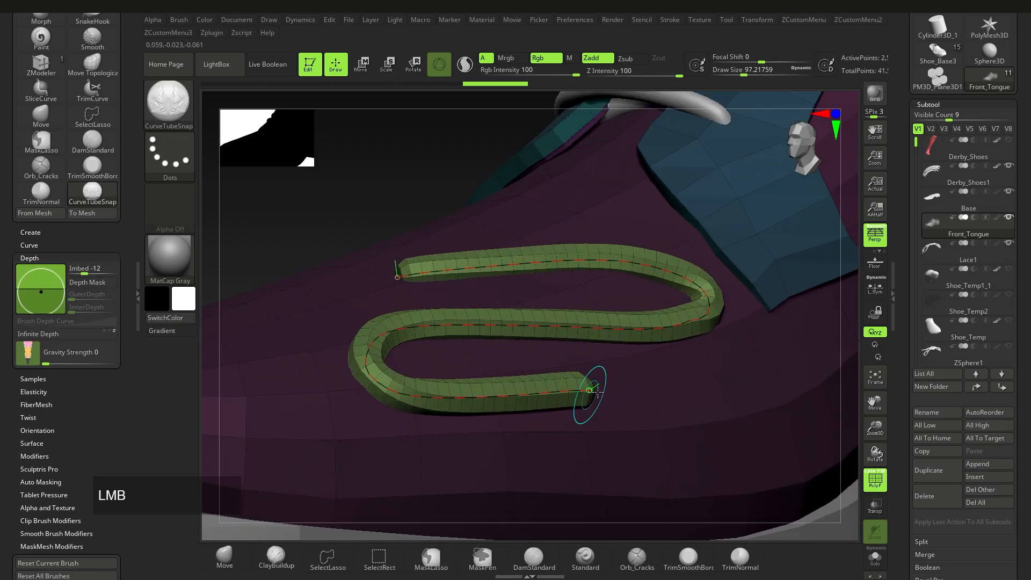
drag(595, 390, 616, 389)
ctrl+right_drag(621, 392, 534, 378)
Step: Try a second continuing tube and undo it, then smooth the tube's lower part
drag(327, 418, 462, 426)
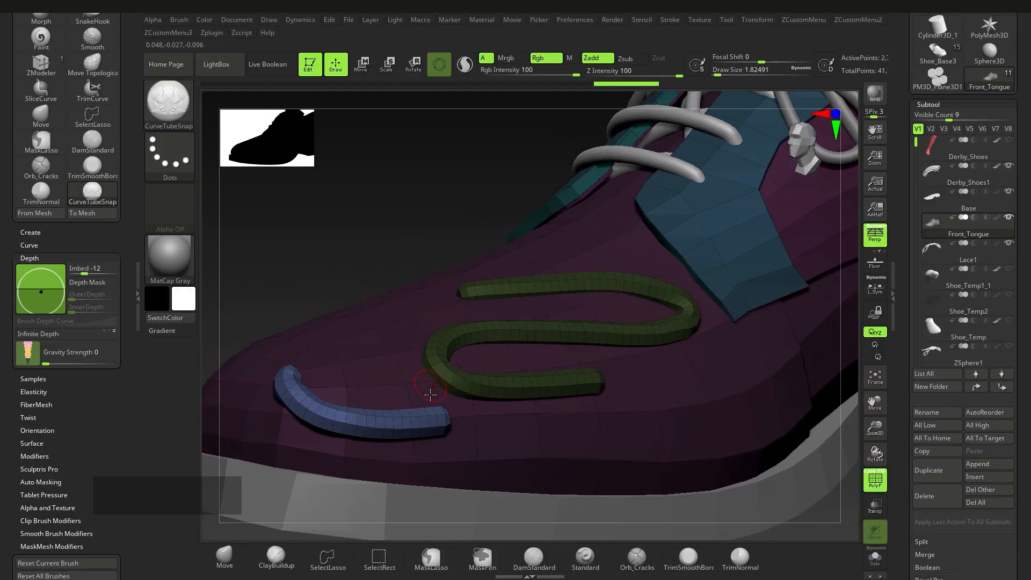
key(ctrl)
key(ctrl+z)
ctrl+right_drag(571, 406, 532, 384)
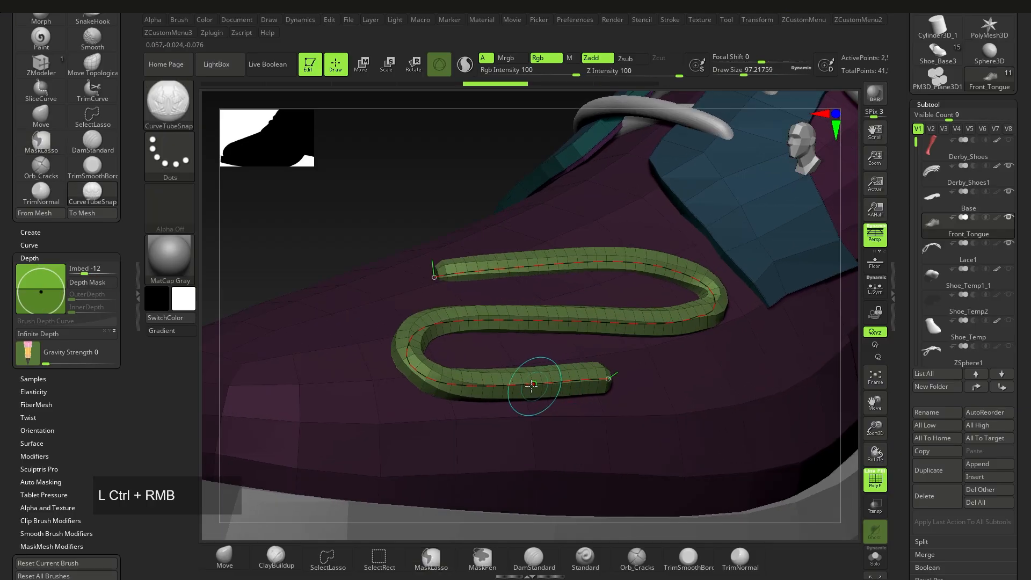
right_drag(606, 249, 531, 272)
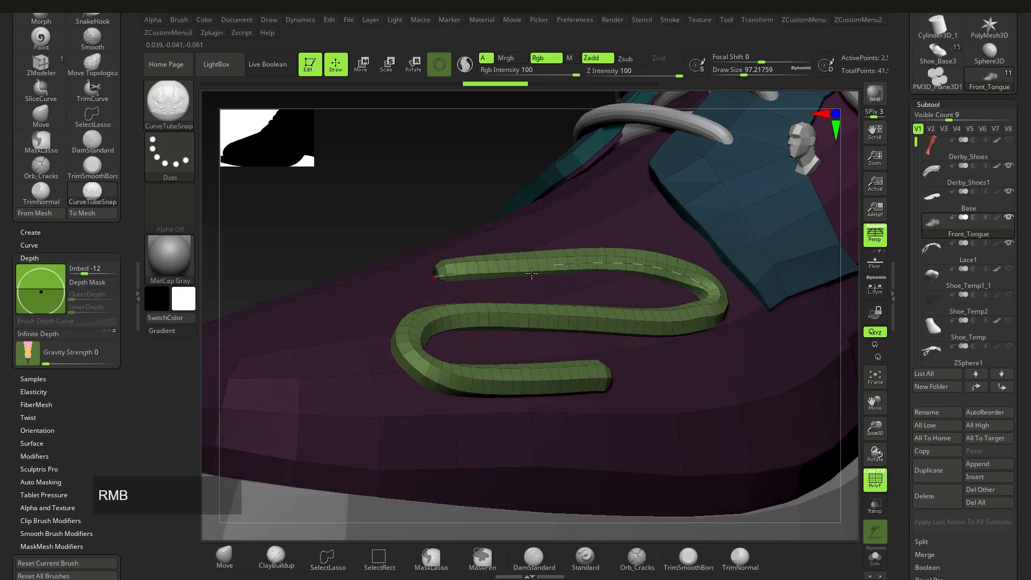
mouse_move(705, 409)
ctrl+right_down()
mouse_move(665, 355)
mouse_move(668, 403)
ctrl+right_up()
ctrl+right_drag(668, 403, 662, 483)
shift+drag(639, 413, 547, 369)
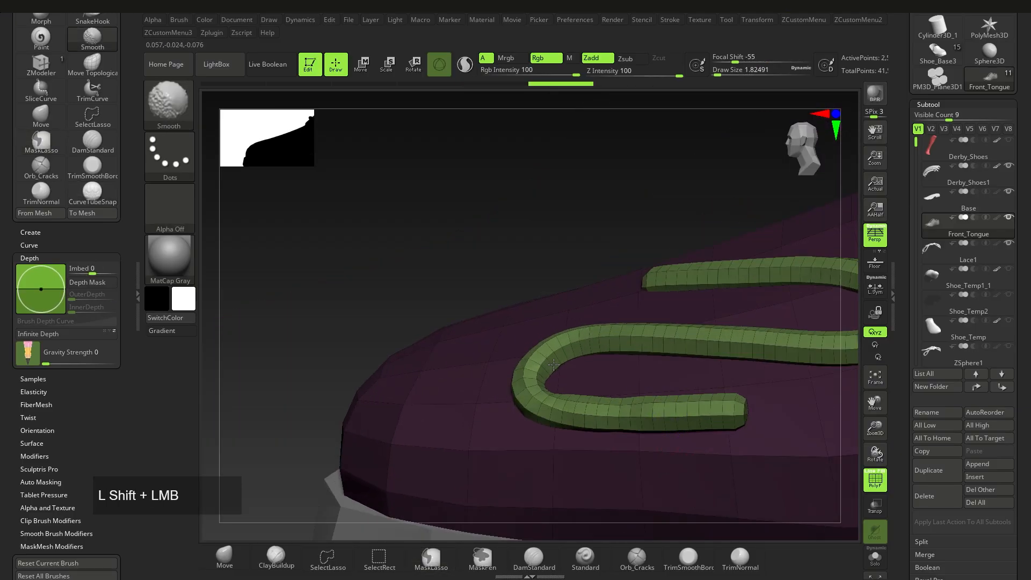
shift+drag(640, 357, 647, 347)
Step: Undo a small looped tube and the smoothing, leaving the single S-tube
right_drag(596, 392, 639, 419)
drag(621, 420, 671, 410)
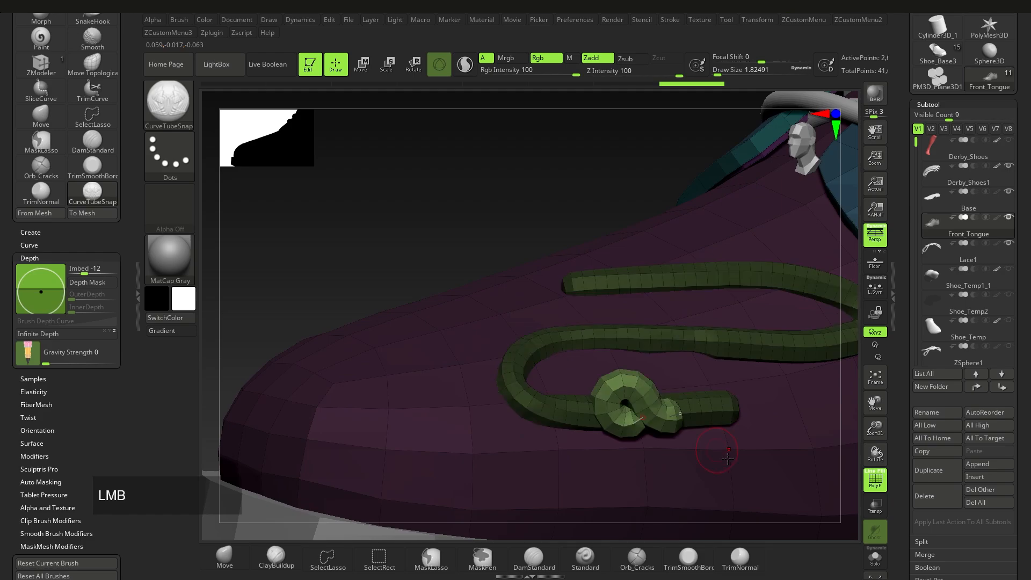
key(ctrl+z)
key(ctrl+z)
key(ctrl+z)
mouse_move(720, 467)
ctrl+right_down()
mouse_move(568, 419)
mouse_move(569, 379)
ctrl+right_up()
ctrl+right_drag(569, 378, 566, 414)
key(ctrl+z)
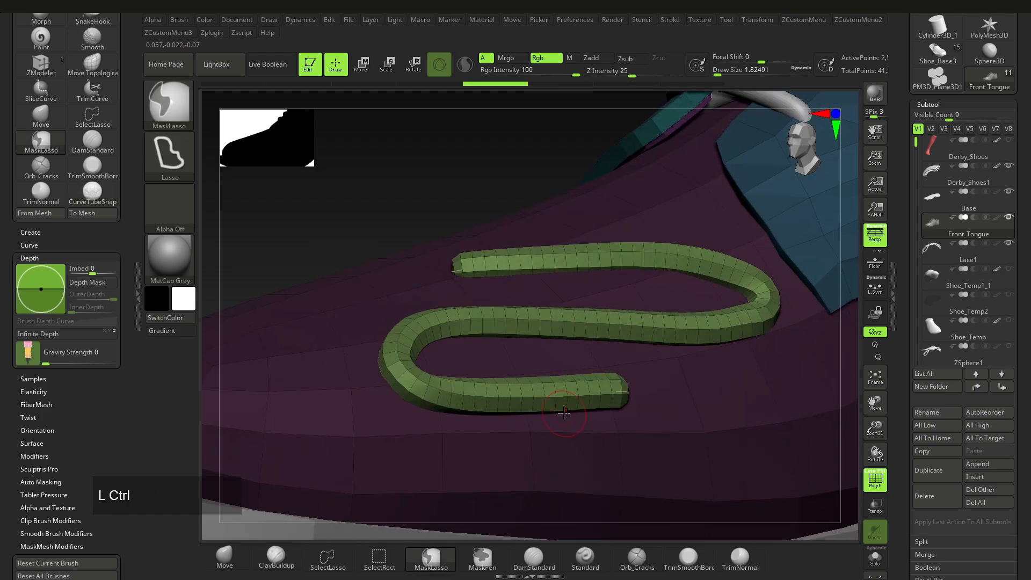
Step: Test smoothing the tube and a short knotted curve, then undo both
key(s)
click(688, 395)
mouse_move(689, 400)
ctrl+right_down()
mouse_move(666, 349)
mouse_move(644, 365)
mouse_move(650, 413)
ctrl+right_up()
mouse_move(660, 412)
shift+mouse_down()
mouse_move(624, 410)
mouse_move(671, 348)
mouse_move(542, 404)
shift+mouse_up()
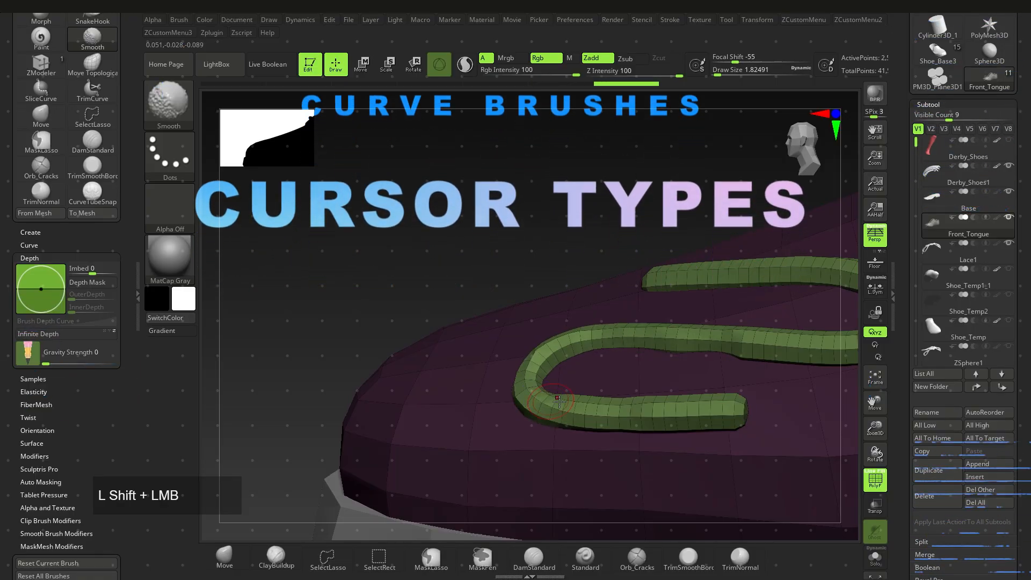
right_drag(543, 404, 568, 389)
drag(625, 419, 707, 424)
key(ctrl+z)
ctrl+right_drag(729, 467, 577, 383)
key(ctrl+z)
ctrl+right_drag(577, 383, 584, 447)
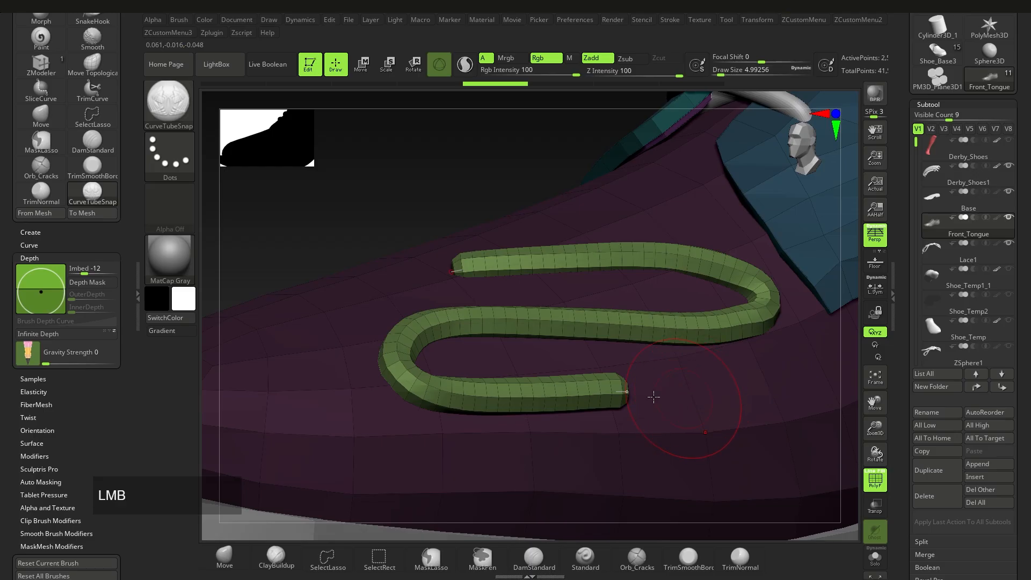
Step: Rebuild the tube at brush size about 97, undo a coil trial, and set CurveStep to 1.71224
click(553, 396)
drag(671, 407, 729, 399)
click(530, 395)
key(s)
click(553, 395)
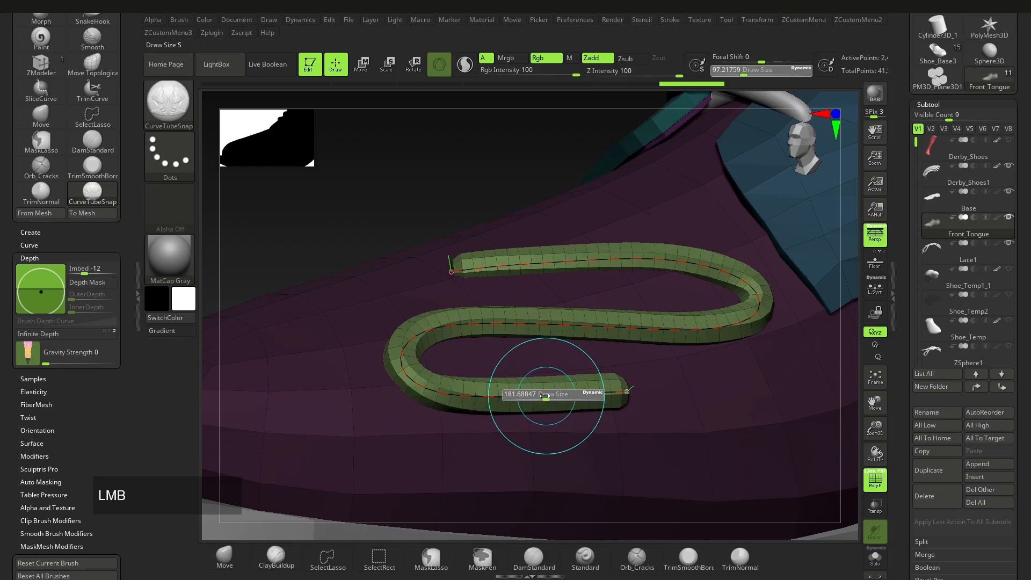
mouse_move(586, 395)
mouse_down()
mouse_move(509, 398)
mouse_move(624, 396)
mouse_move(695, 375)
mouse_move(684, 266)
mouse_move(459, 320)
mouse_move(360, 378)
mouse_move(372, 387)
mouse_up()
key(ctrl+z)
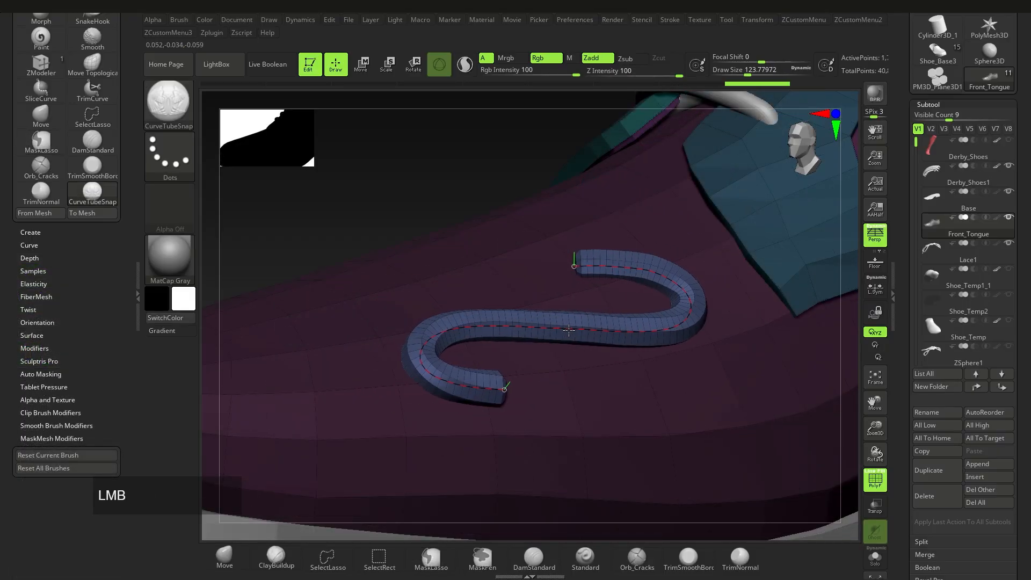
click(671, 21)
drag(702, 288, 719, 288)
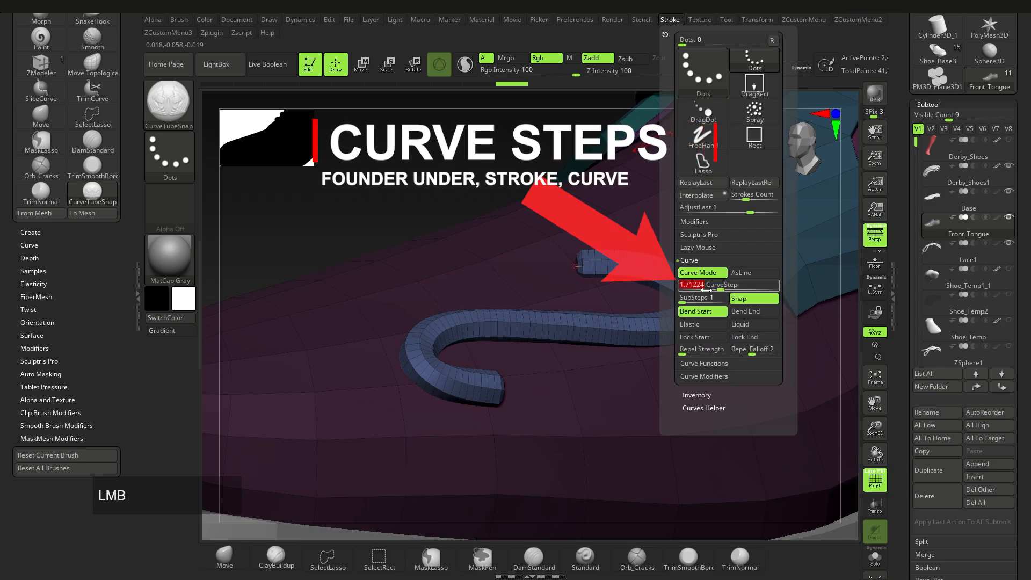
Step: Rebuild the tube with coarser segments, adjust the brush size, then undo to the curve
key(ctrl+z)
click(606, 421)
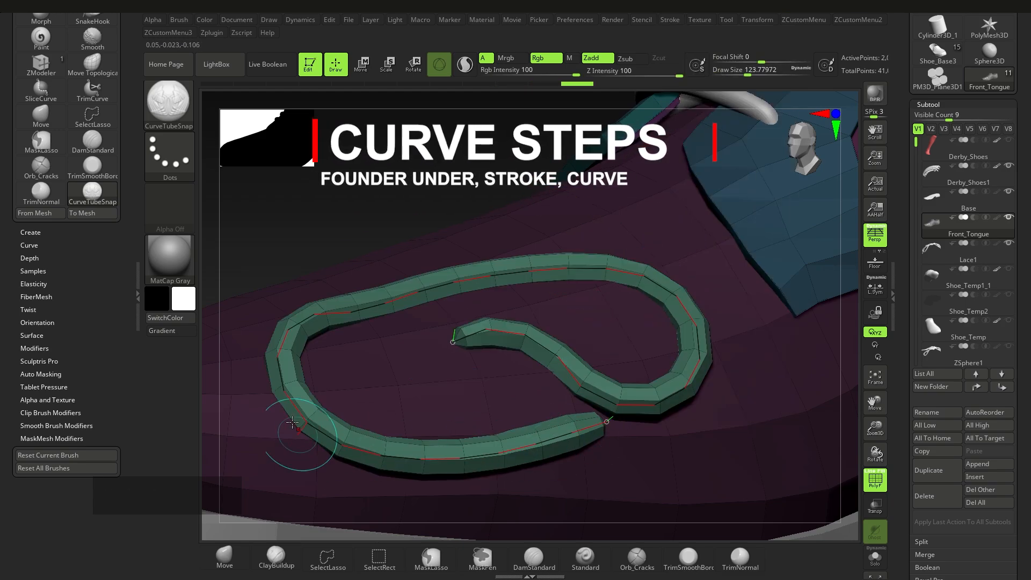
right_drag(483, 414, 461, 387)
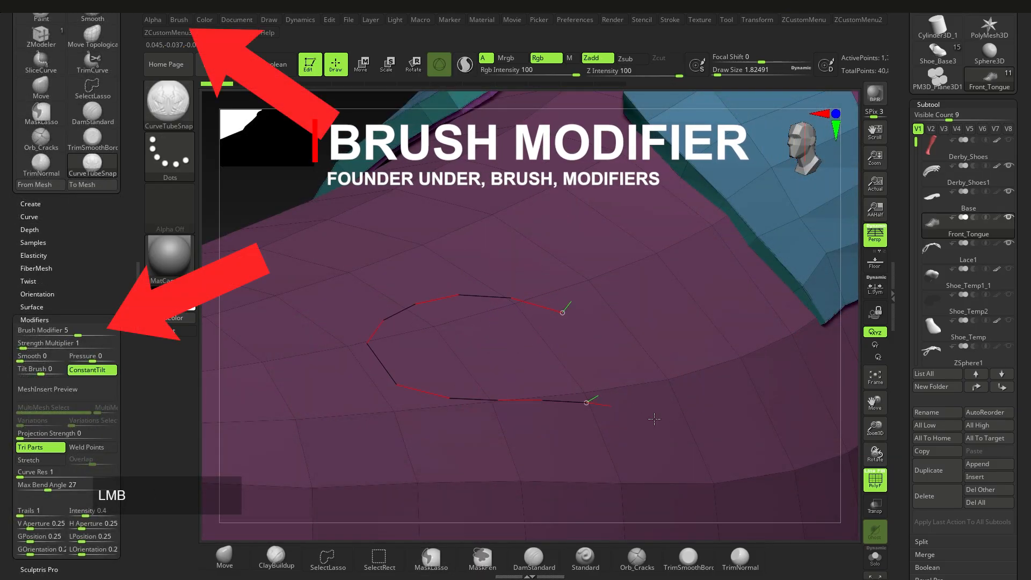
drag(654, 419, 391, 474)
key(s)
drag(609, 341, 610, 341)
key(ctrl+z)
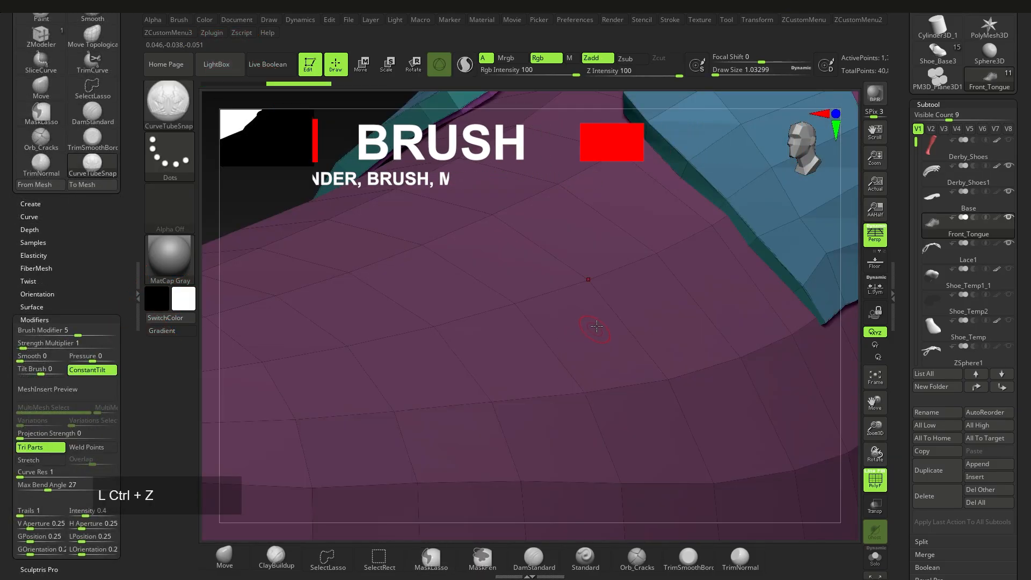
Step: Rebuild the tube with Brush Modifier 3, frame the shoe, and undo the experiments
click(385, 444)
right_drag(460, 426, 470, 410)
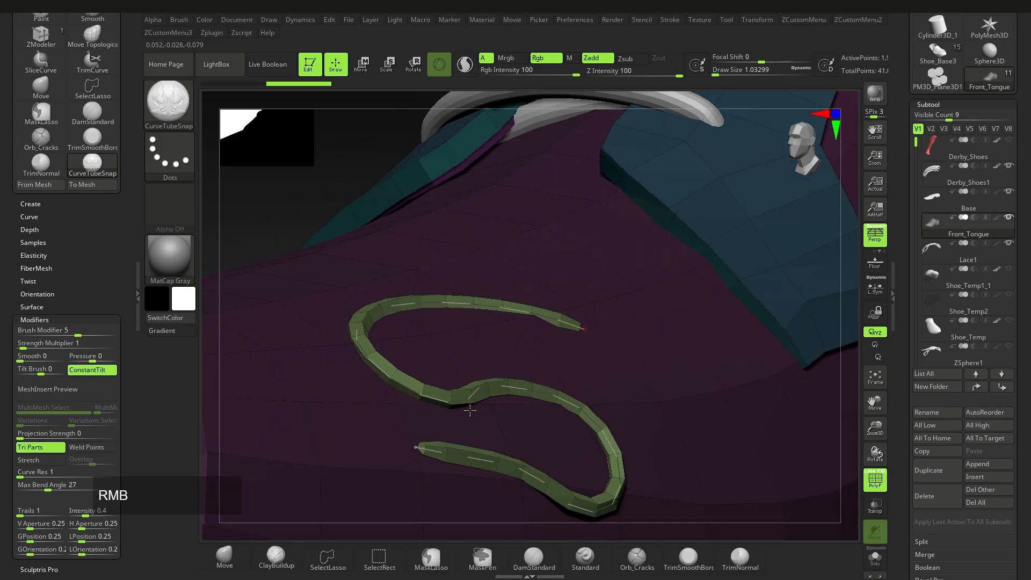
click(76, 335)
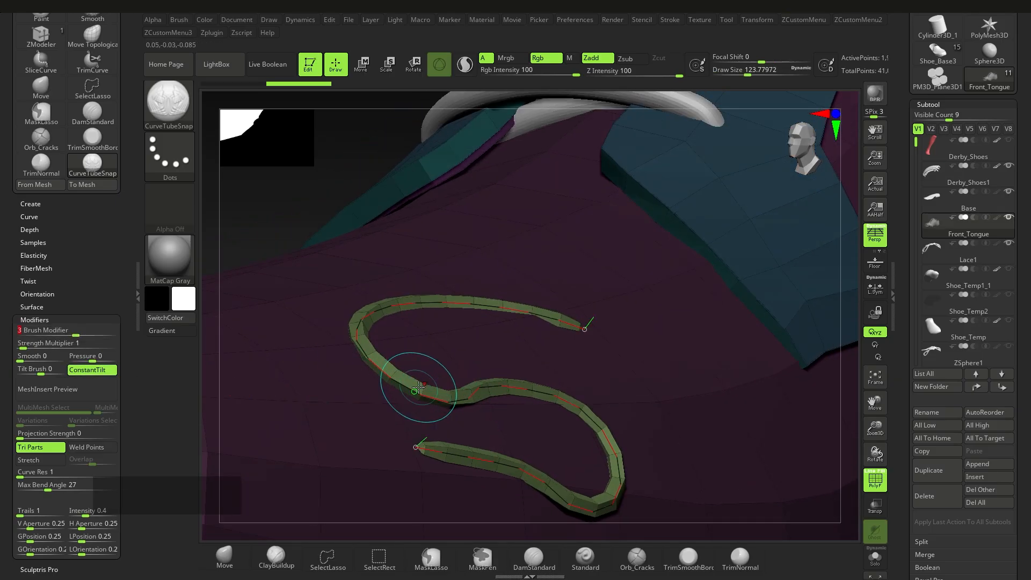
click(419, 385)
mouse_move(417, 382)
right_down()
mouse_move(466, 387)
mouse_move(430, 394)
right_up()
key(f)
ctrl+right_drag(482, 414, 486, 418)
ctrl+right_drag(448, 389, 447, 389)
key(ctrl+z)
key(ctrl+z)
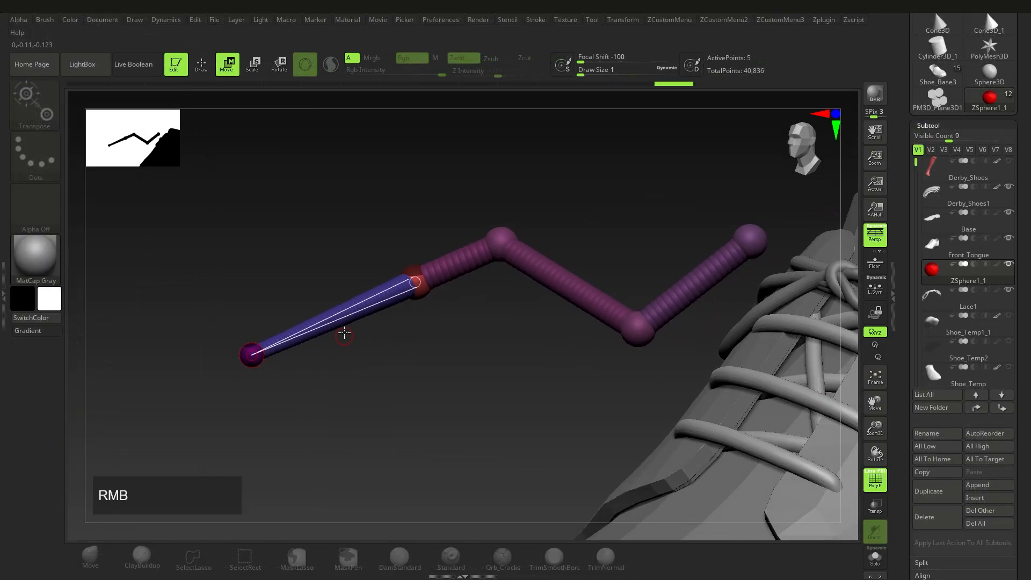
Step: Insert a ZSphere midway along the blue link and drag it down, then upward
click(334, 316)
drag(342, 318, 398, 361)
right_drag(398, 362, 409, 343)
drag(398, 360, 391, 274)
right_drag(392, 275, 461, 341)
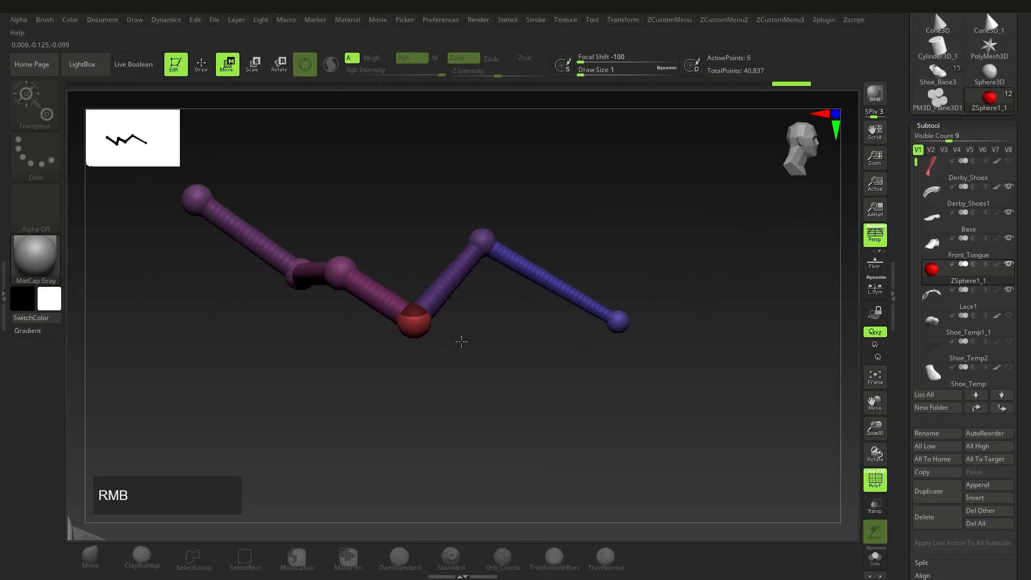
Step: Raise another ZSphere to zigzag the chain, then view the whole shoe
drag(347, 270, 360, 230)
alt+right_drag(360, 230, 495, 331)
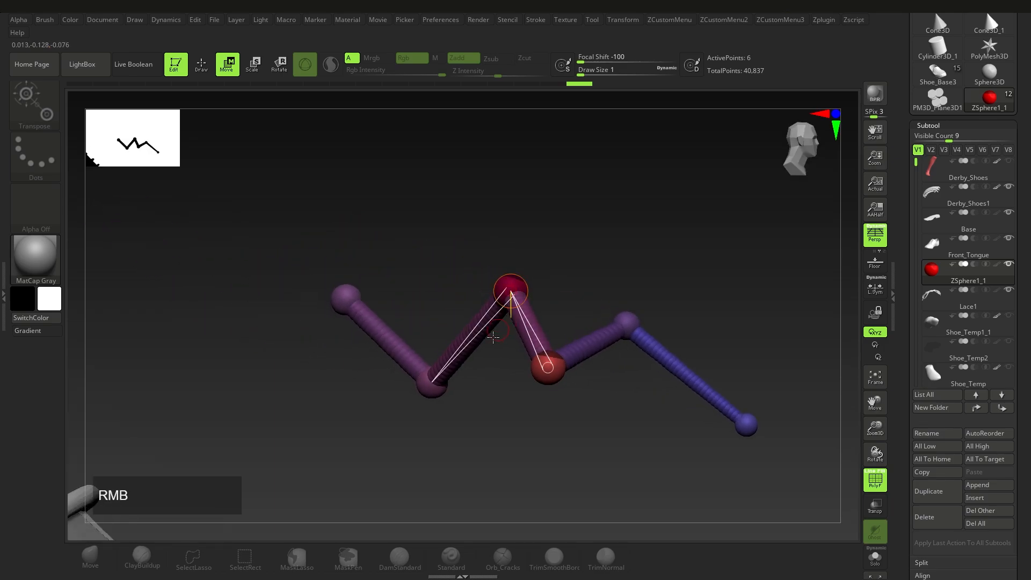
drag(542, 370, 541, 403)
right_drag(543, 402, 639, 382)
drag(1025, 384, 1030, 292)
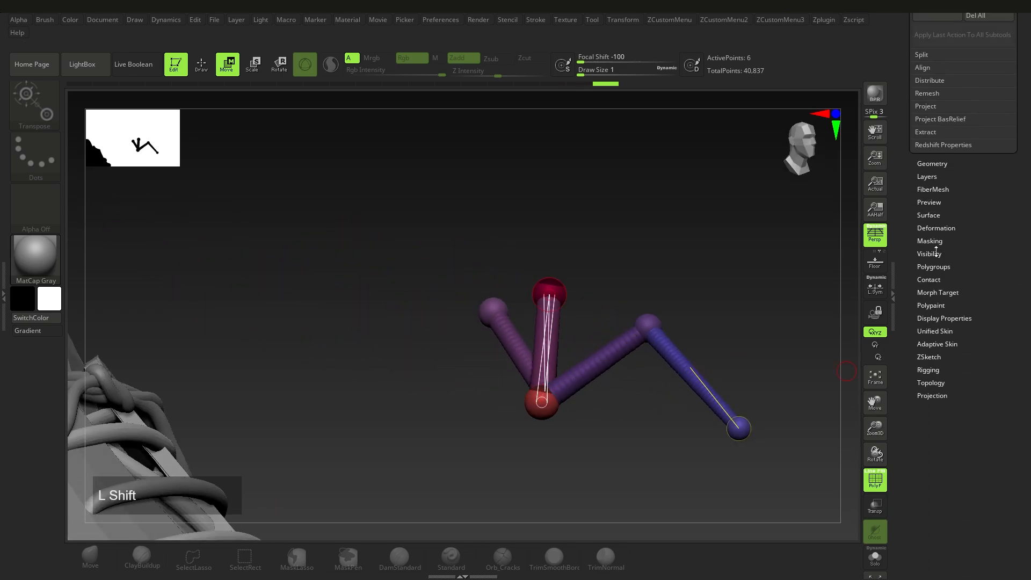
alt+right_drag(537, 354, 538, 376)
ctrl+right_drag(538, 376, 536, 356)
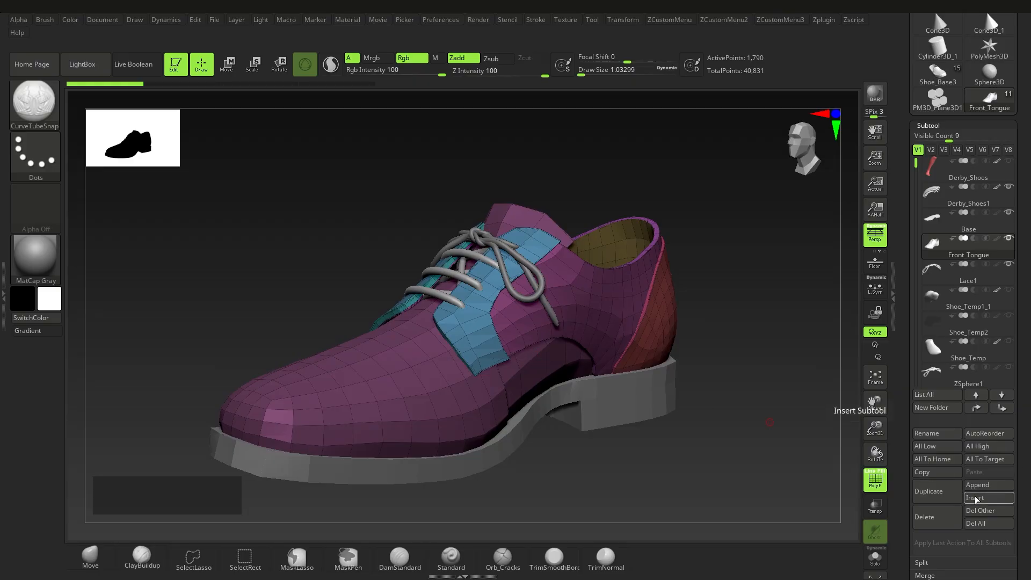
Step: Insert a ZSphere as a new subtool through Subtool > Insert
click(976, 498)
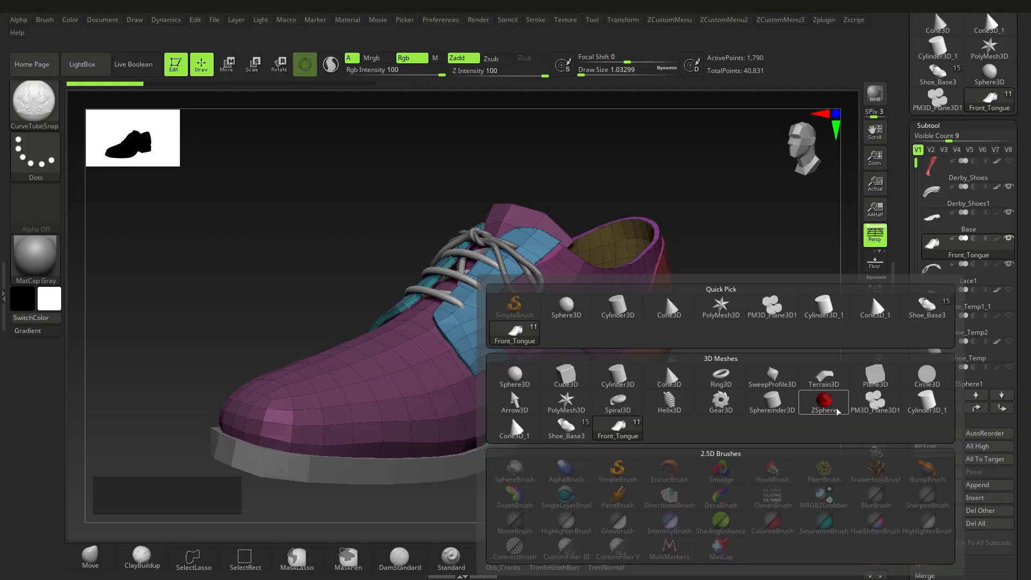
click(994, 499)
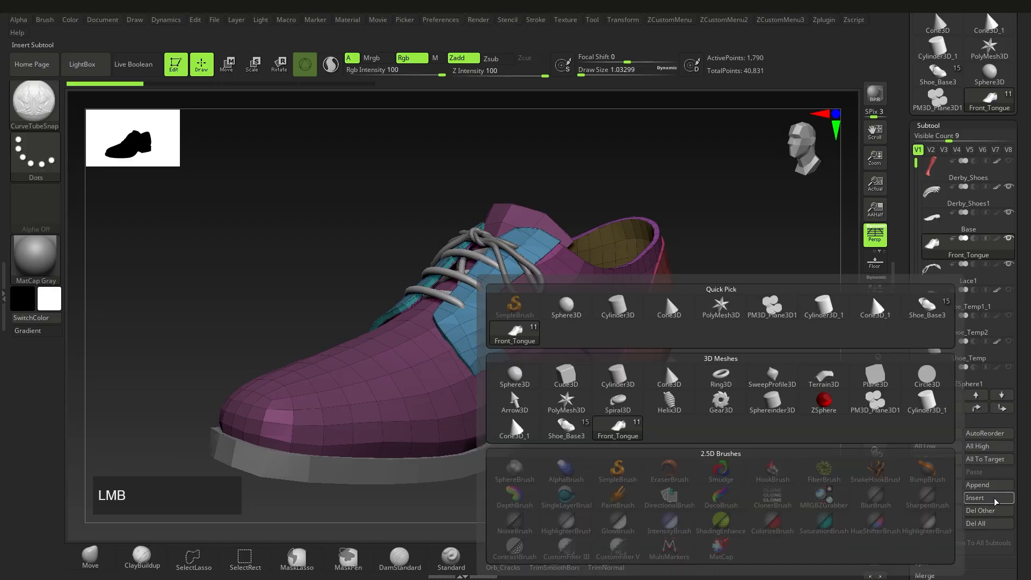
click(824, 411)
ctrl+right_drag(539, 363, 499, 335)
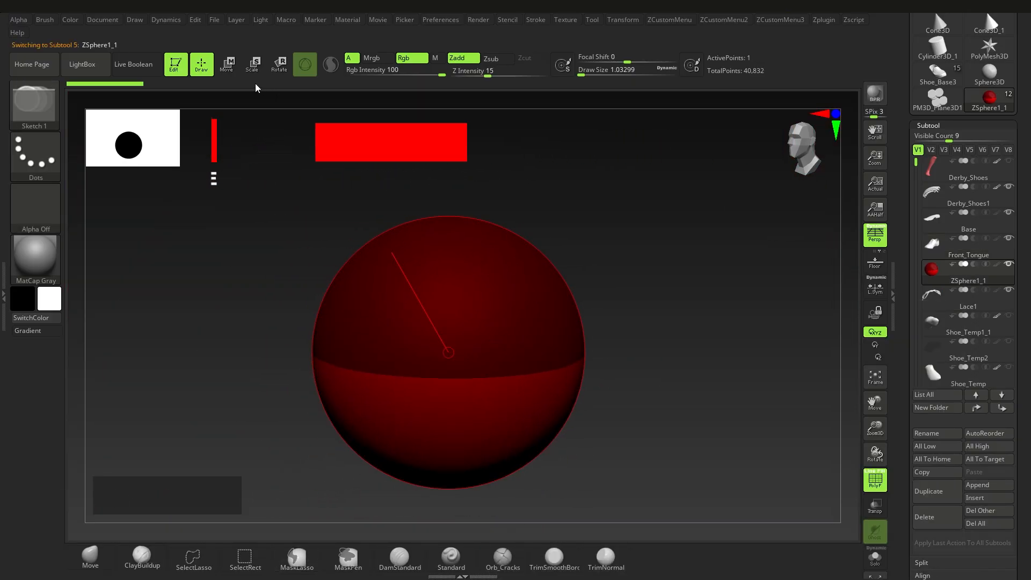
Step: Switch to Scale and shrink the new ZSphere to a small size
click(227, 65)
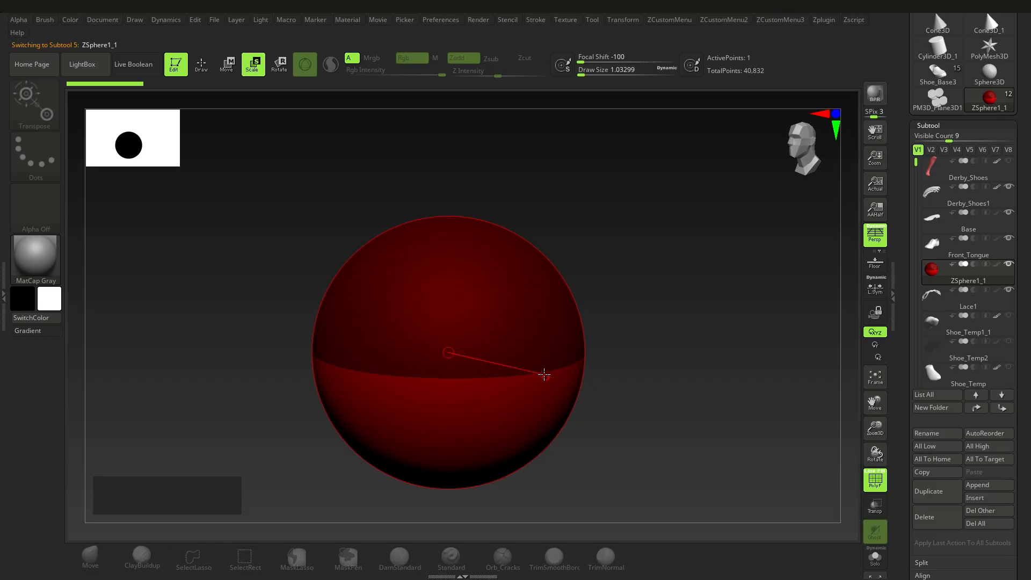
drag(459, 358, 210, 280)
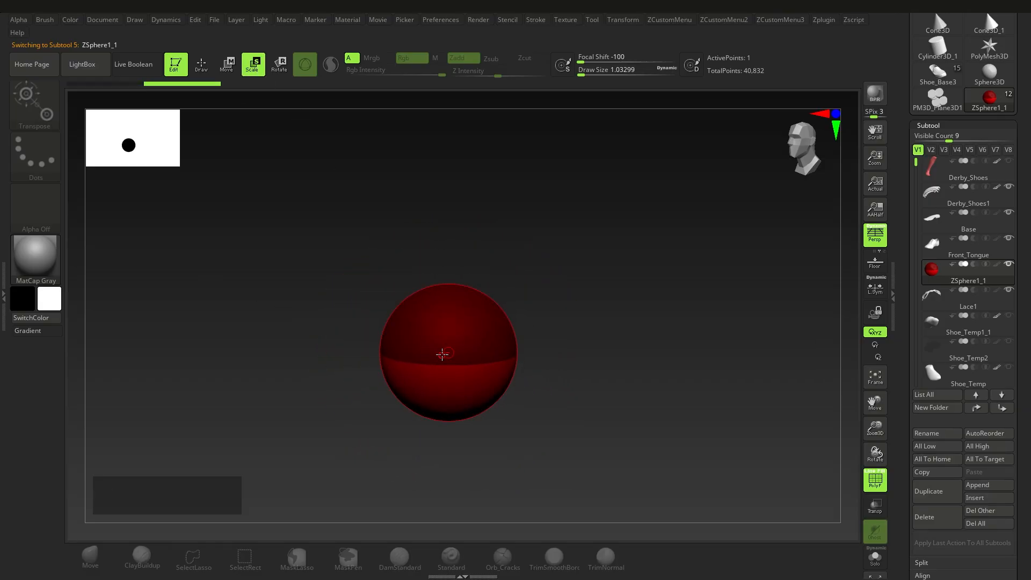
drag(441, 354, 179, 152)
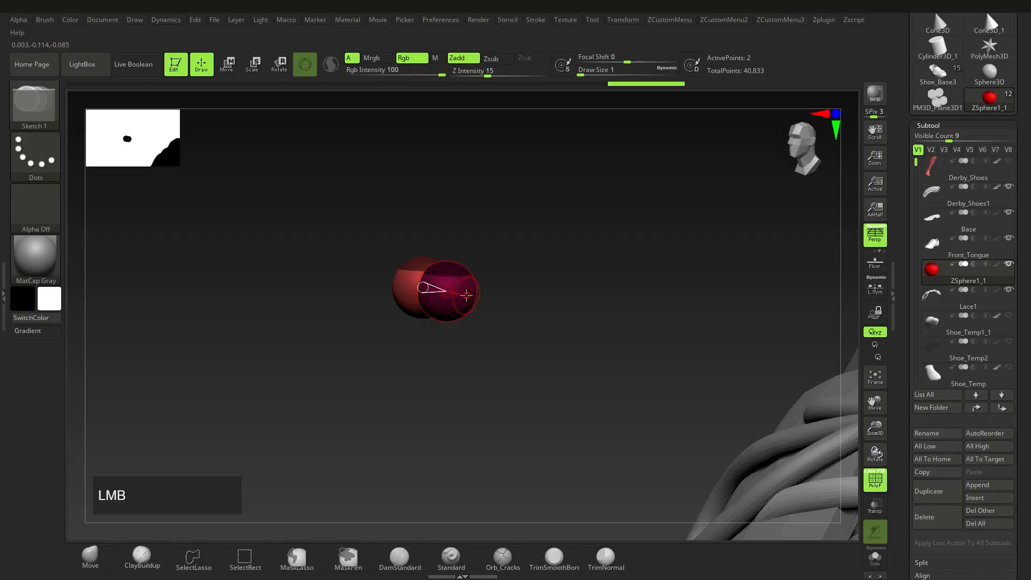
Step: Pull the child ZSphere out into a long link stretching toward the laces
key(w)
drag(464, 294, 681, 299)
alt+right_drag(681, 299, 578, 310)
drag(572, 293, 778, 234)
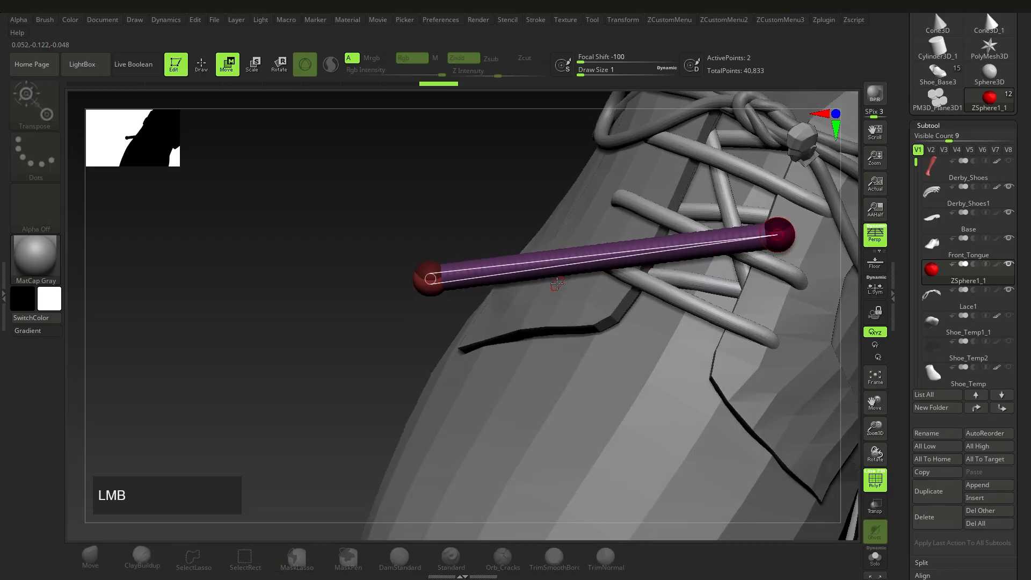
Step: Insert a ZSphere mid-link and move it to bend the chain
key(q)
click(518, 267)
key(w)
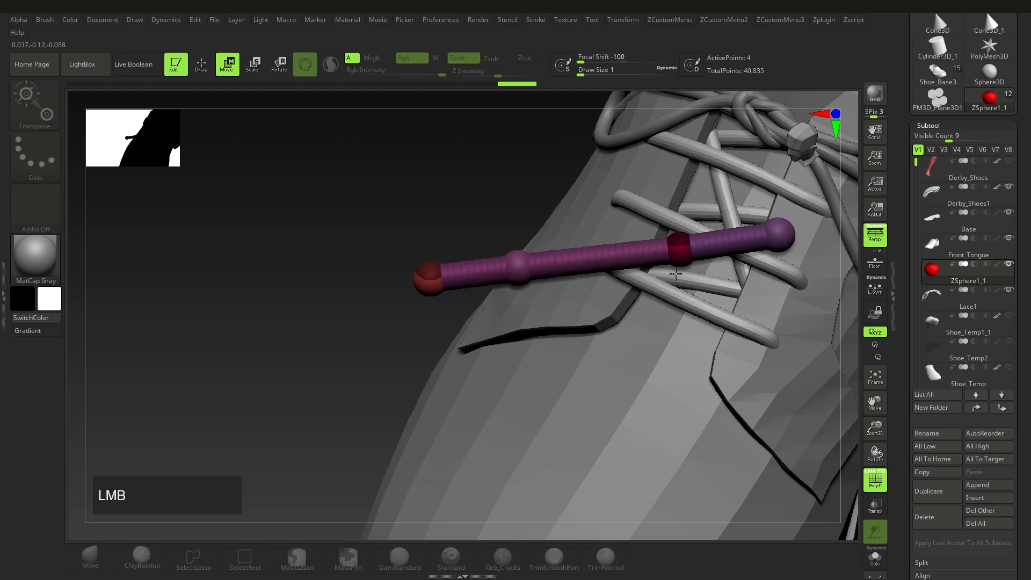
drag(680, 246, 673, 330)
drag(522, 245, 521, 232)
right_drag(521, 232, 515, 206)
mouse_move(515, 207)
alt+right_down()
mouse_move(530, 263)
mouse_move(464, 305)
mouse_move(430, 297)
alt+right_up()
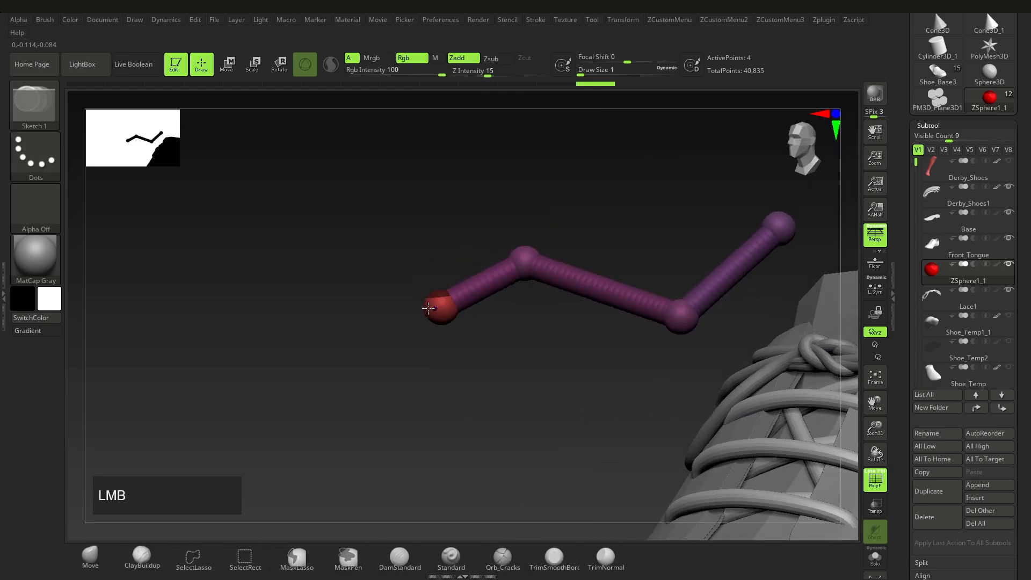
ctrl+drag(113, 391, 156, 424)
right_drag(392, 344, 374, 341)
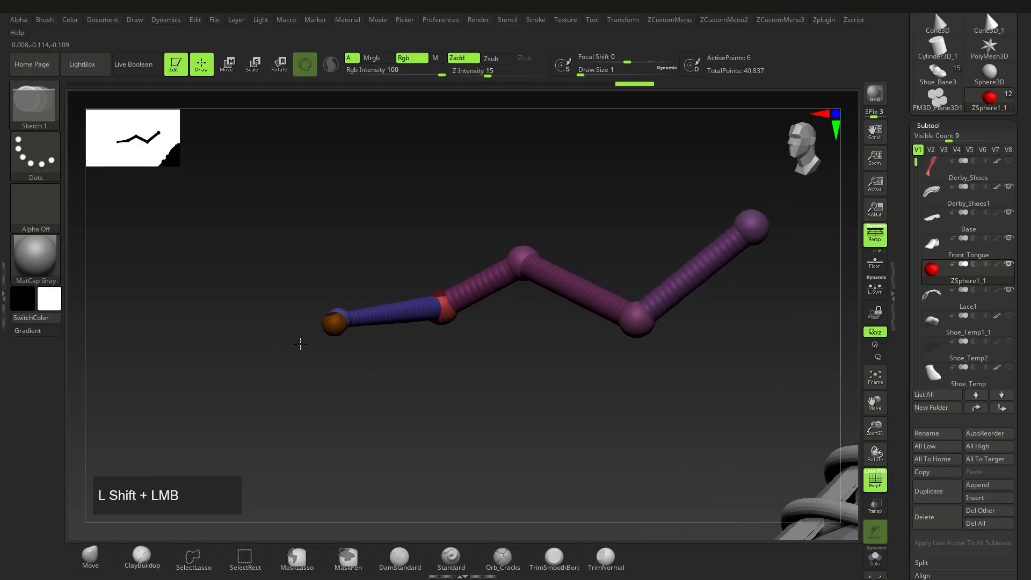
right_drag(300, 344, 316, 340)
Step: Add another ZSphere in the left link and pull it down-right for the zigzag
key(w)
drag(327, 333, 239, 365)
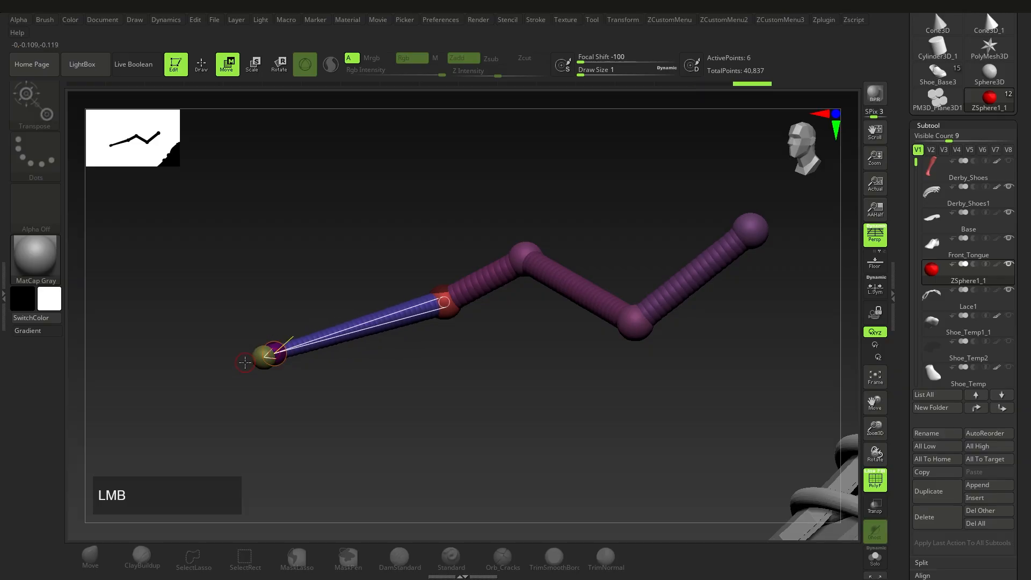
key(ctrl+z)
right_drag(438, 376, 336, 324)
key(q)
click(342, 320)
key(w)
drag(342, 320, 403, 364)
right_drag(403, 364, 391, 356)
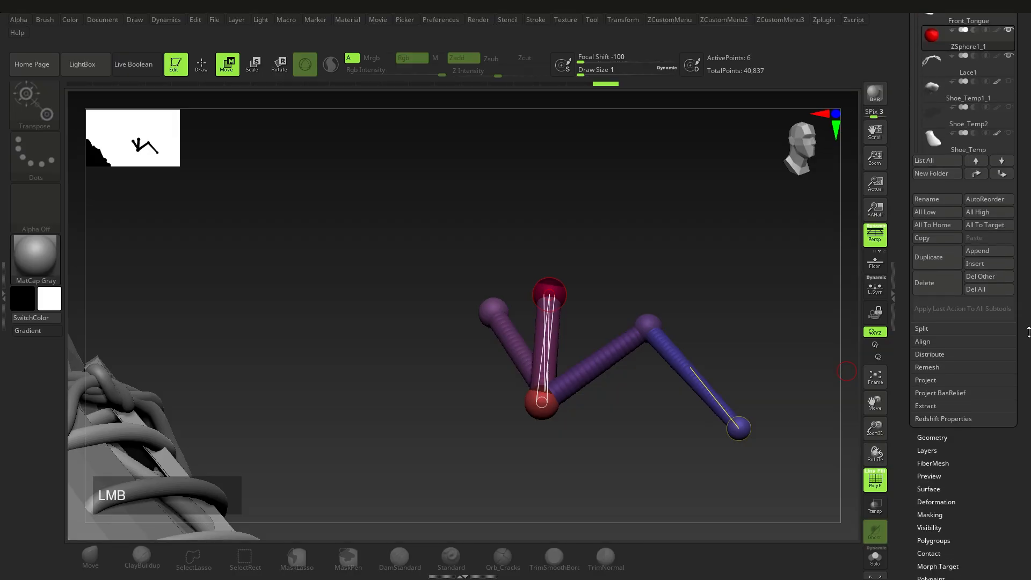
drag(1028, 332, 1026, 290)
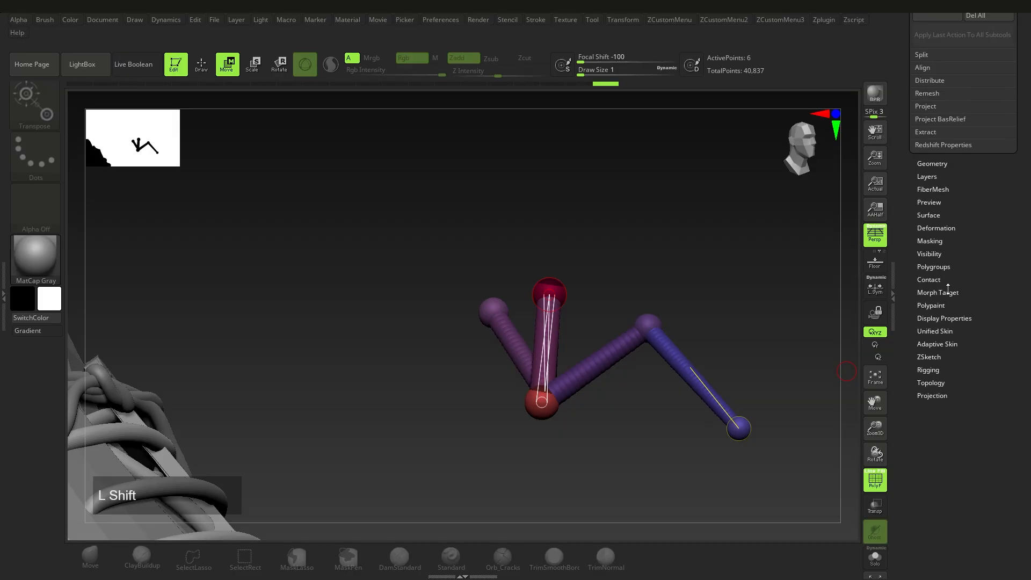
Step: Preview the chain as an Adaptive Skin tube at DynaMesh Resolution 0, then hide the preview
click(943, 344)
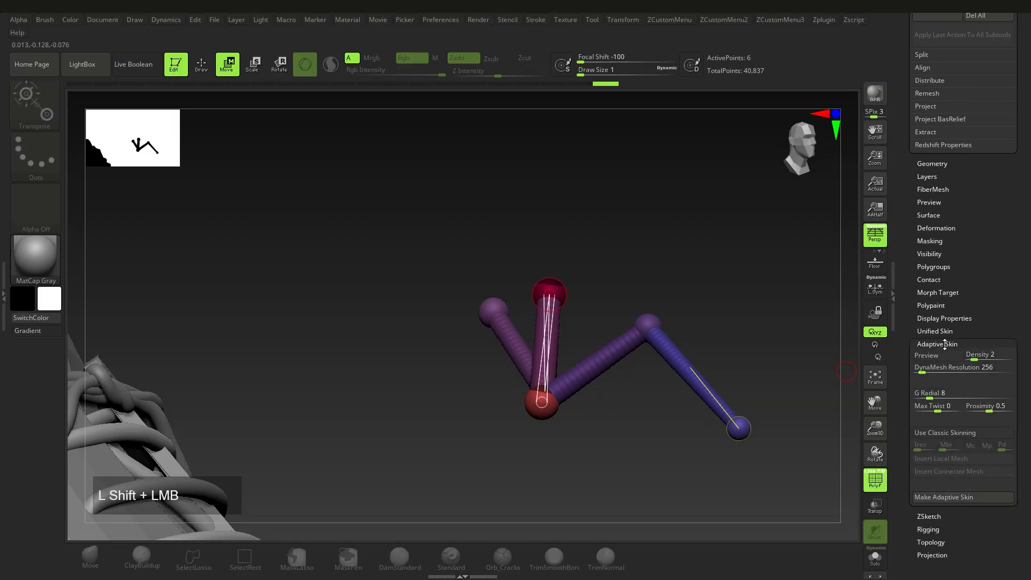
drag(928, 367, 905, 370)
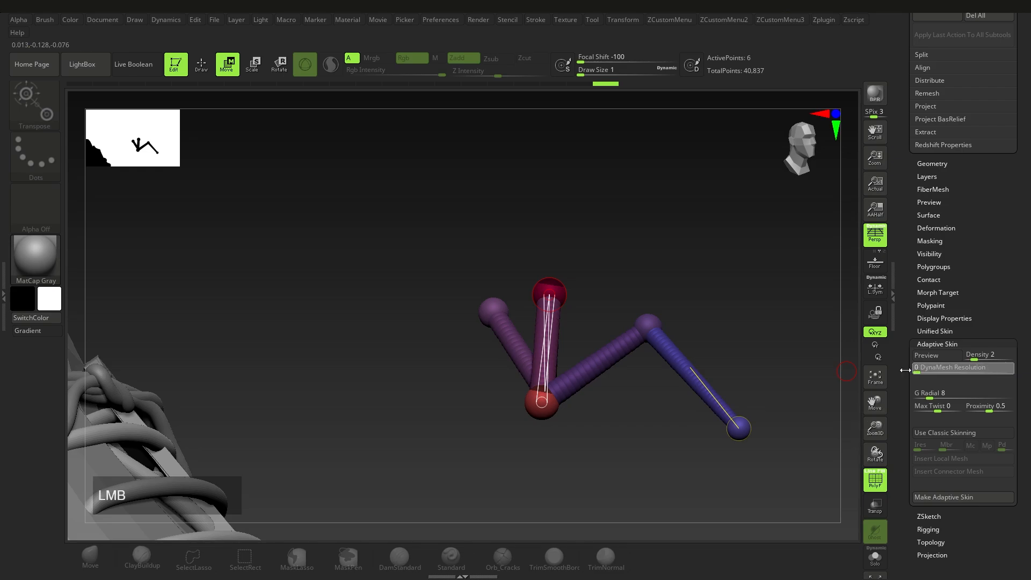
click(943, 358)
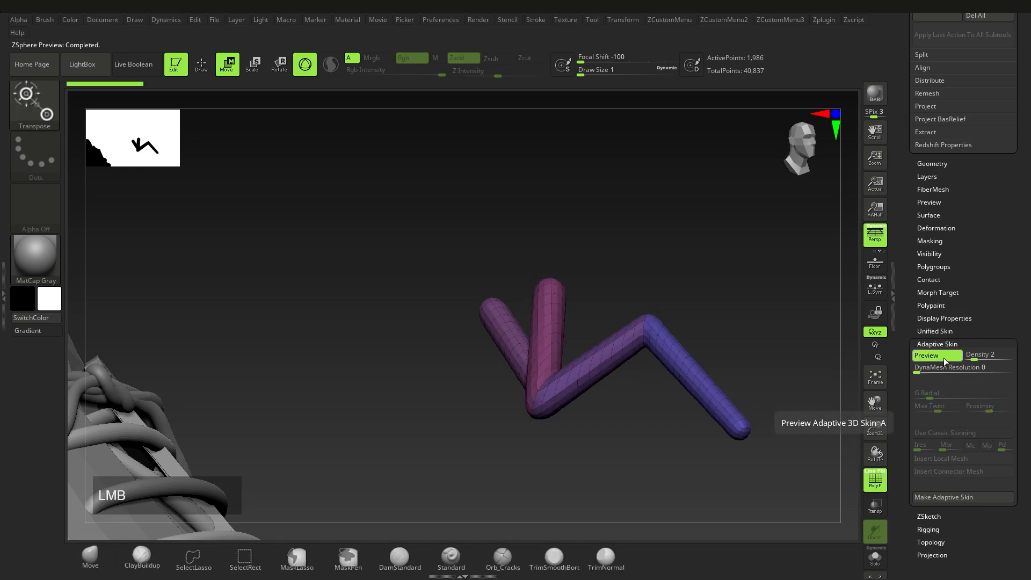
right_drag(698, 359, 370, 344)
key(a)
key(a)
ctrl+right_drag(370, 344, 365, 317)
alt+right_drag(365, 317, 432, 318)
alt+right_drag(161, 321, 431, 306)
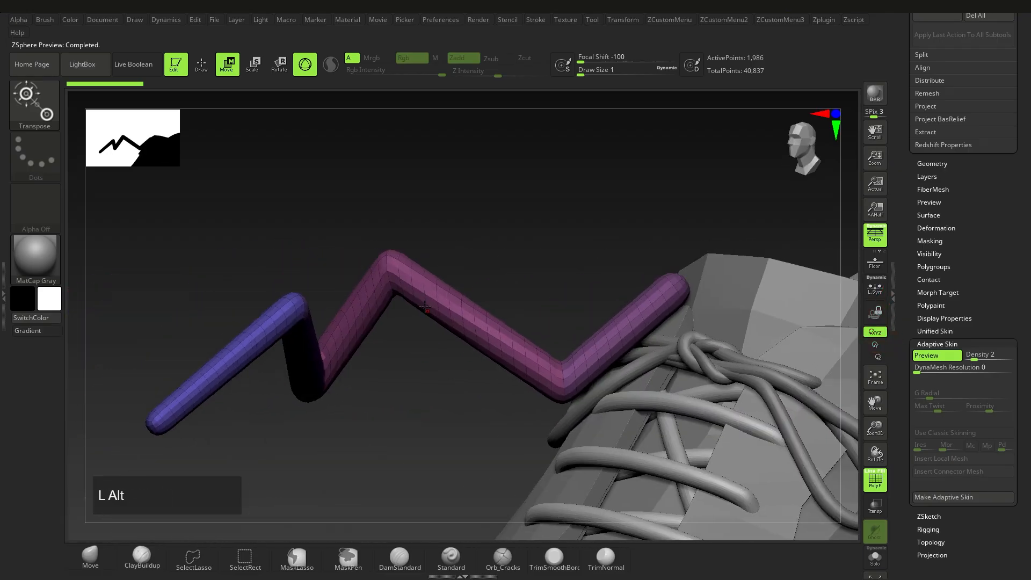
key(a)
Step: Raise the upper ZSphere and move the lower red ZSphere down and right
right_drag(344, 309, 505, 301)
alt+right_drag(504, 301, 442, 287)
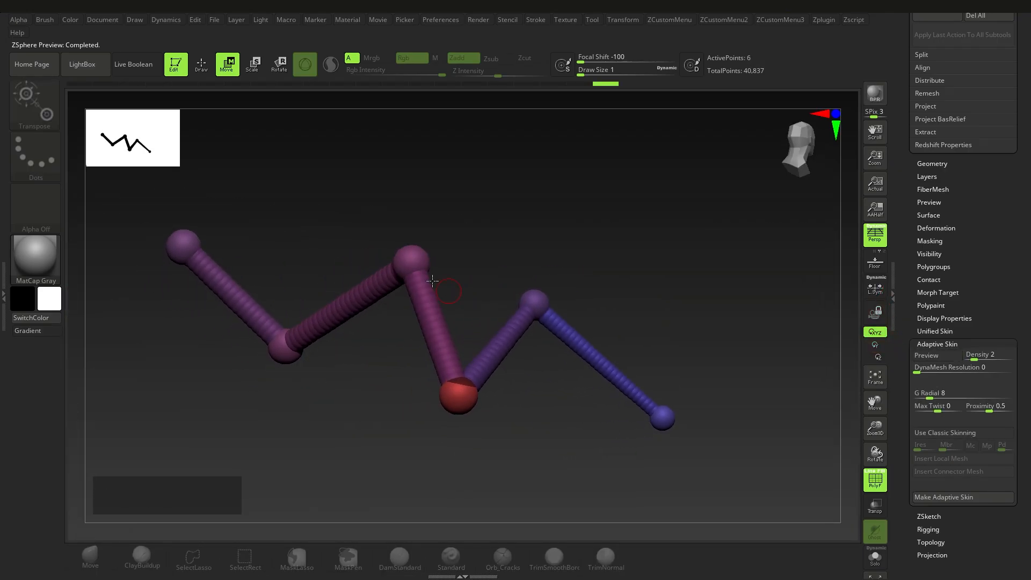
drag(416, 240, 424, 195)
alt+right_drag(463, 269, 491, 311)
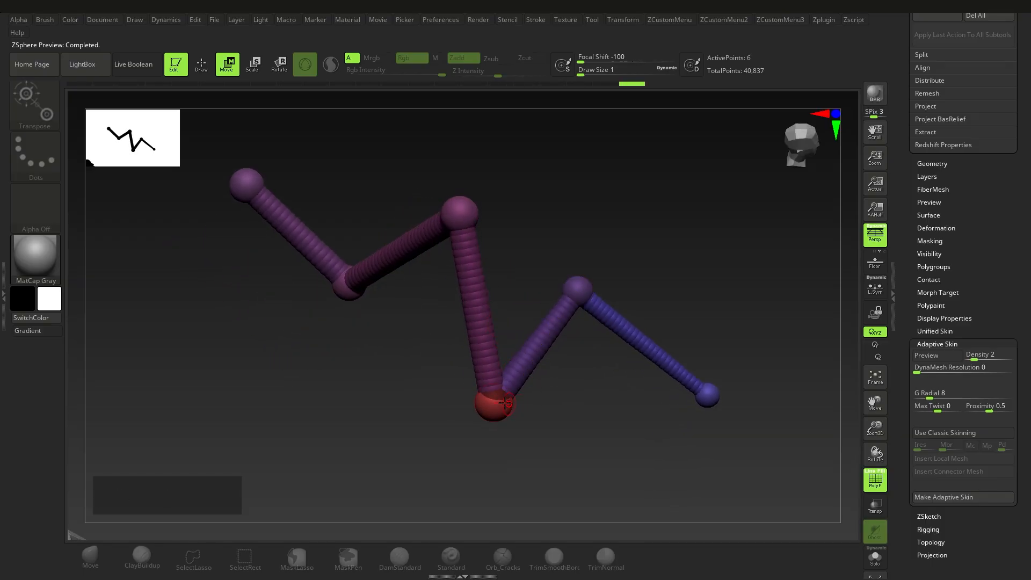
drag(498, 408, 531, 452)
Step: Insert a ZSphere on the long link and pull it left into a knot-like loop
key(q)
click(492, 327)
key(w)
drag(492, 327, 400, 344)
right_drag(419, 353, 450, 329)
alt+right_drag(450, 329, 499, 338)
right_drag(499, 338, 475, 370)
drag(475, 371, 515, 365)
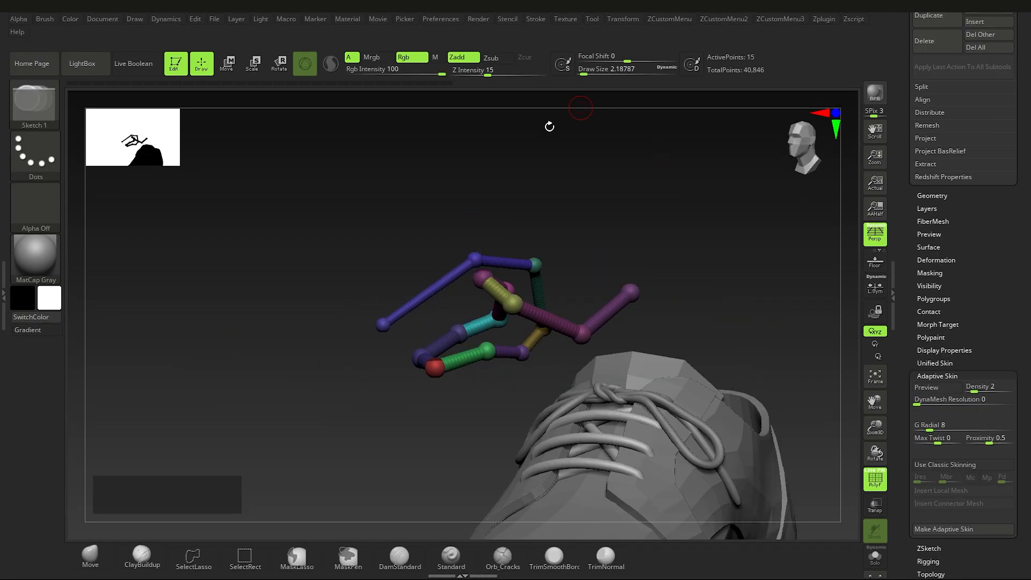
mouse_move(624, 267)
right_down()
mouse_move(621, 258)
mouse_move(702, 224)
mouse_move(605, 244)
mouse_move(620, 252)
right_up()
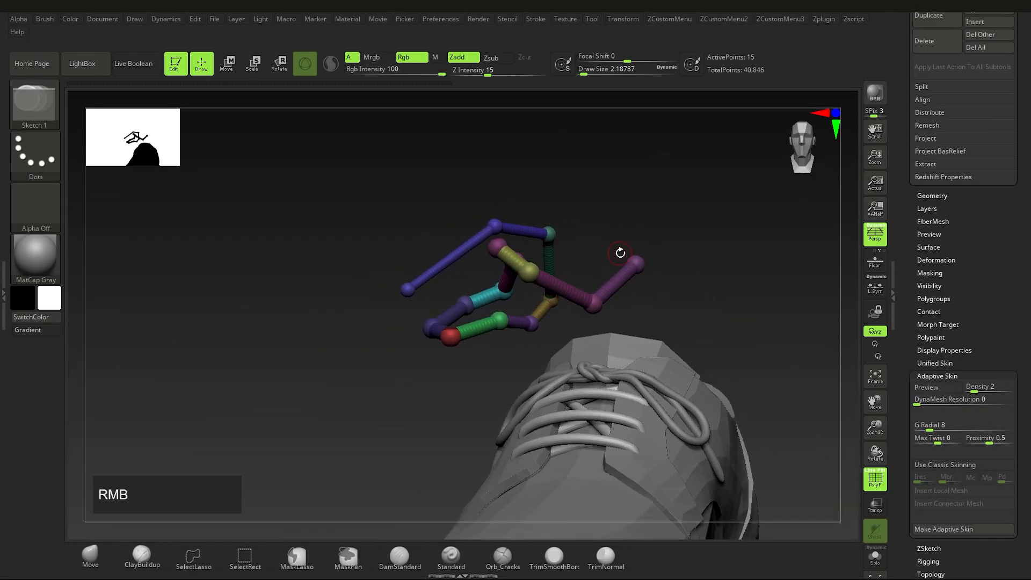
Step: Use the Curves Helper to copy the knotted ZSphere chain, then Create Curve from it, giving a 26-point mesh
click(535, 20)
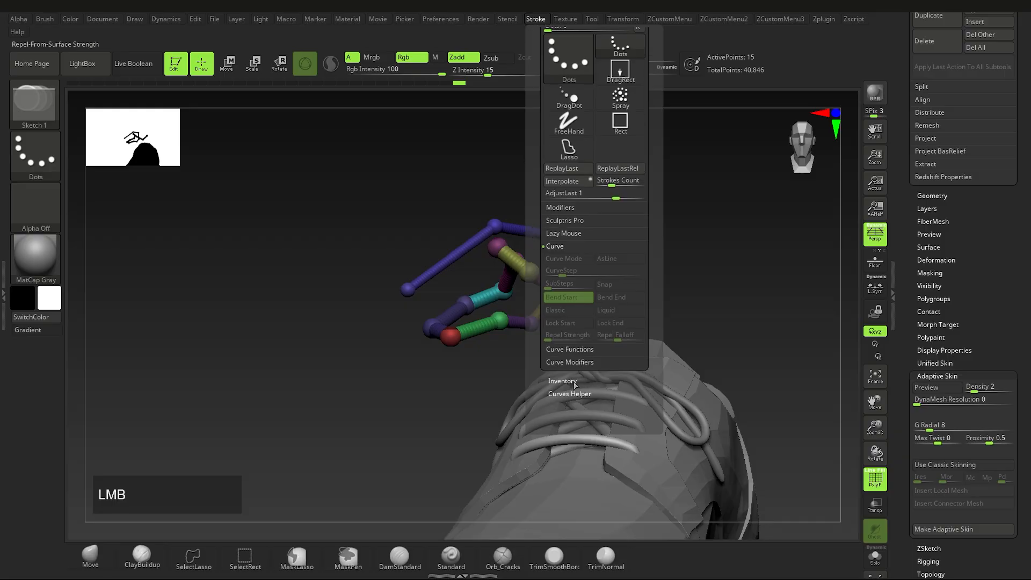
click(570, 393)
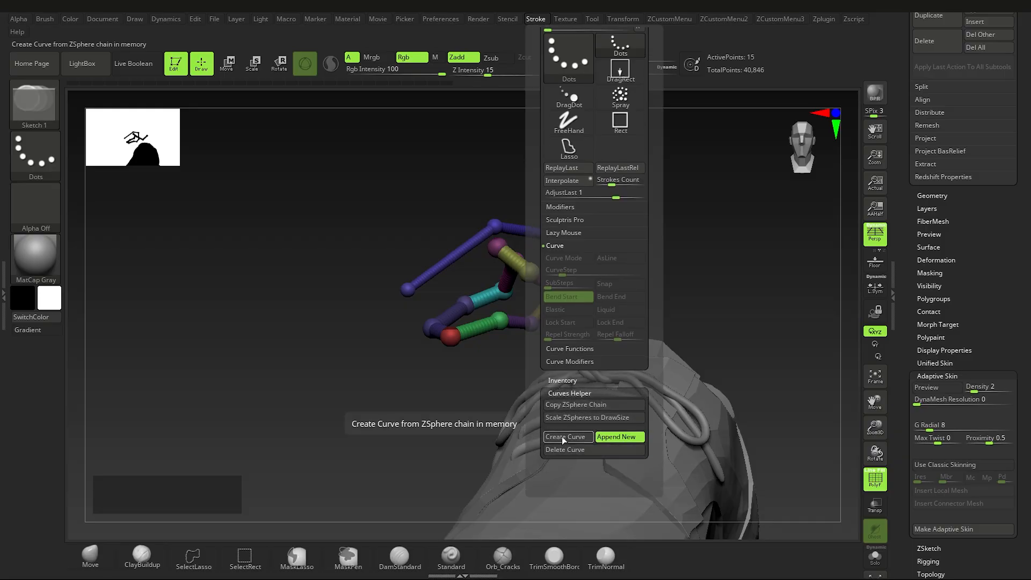
click(577, 405)
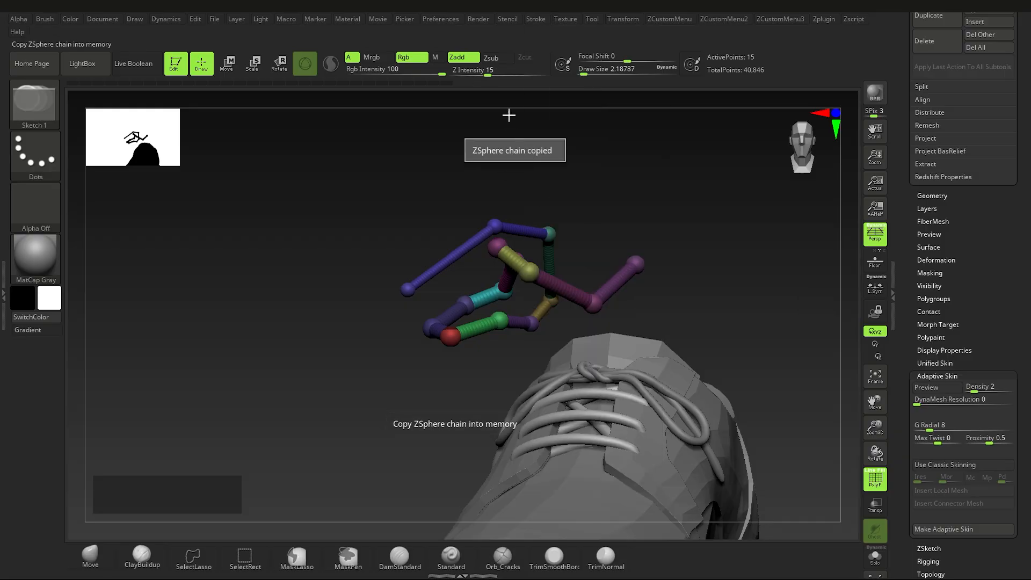
click(536, 19)
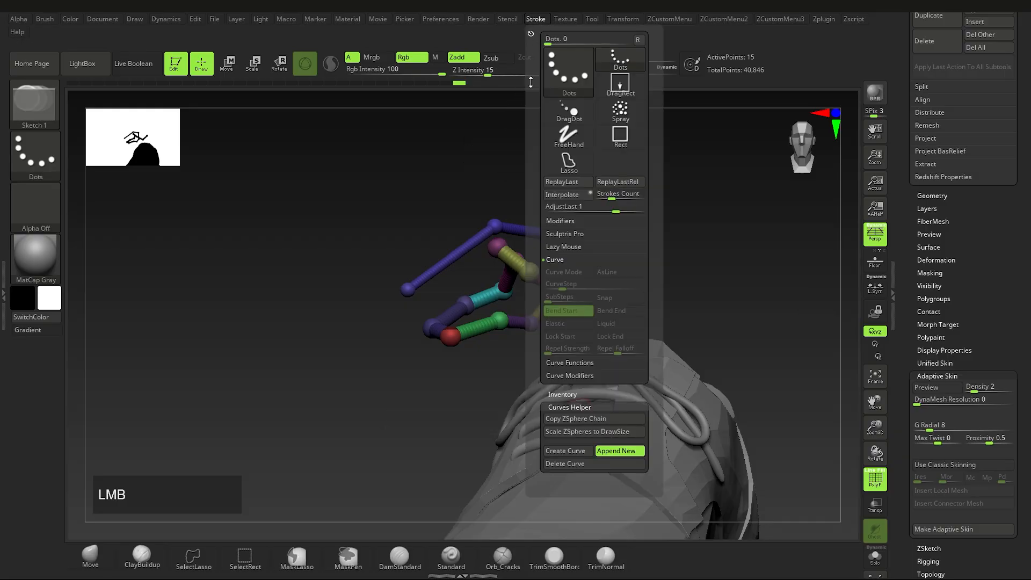
click(569, 452)
mouse_move(405, 366)
ctrl+right_down()
mouse_move(449, 359)
mouse_move(471, 477)
mouse_move(512, 319)
ctrl+right_up()
Step: Scale the cube down, move it up and left with the Transpose gizmo, and enable Solo
key(w)
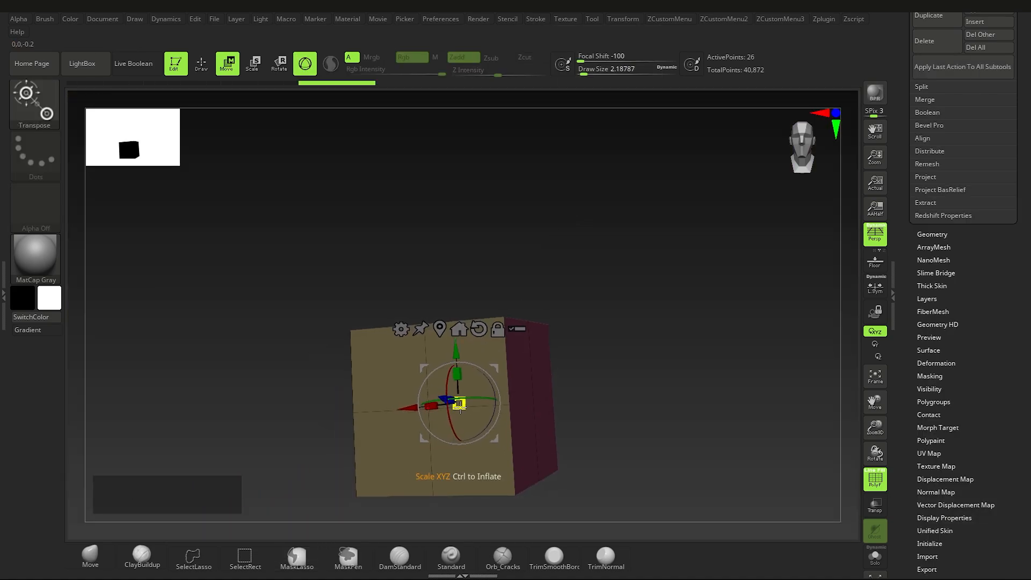
drag(459, 403, 369, 403)
drag(463, 358, 423, 309)
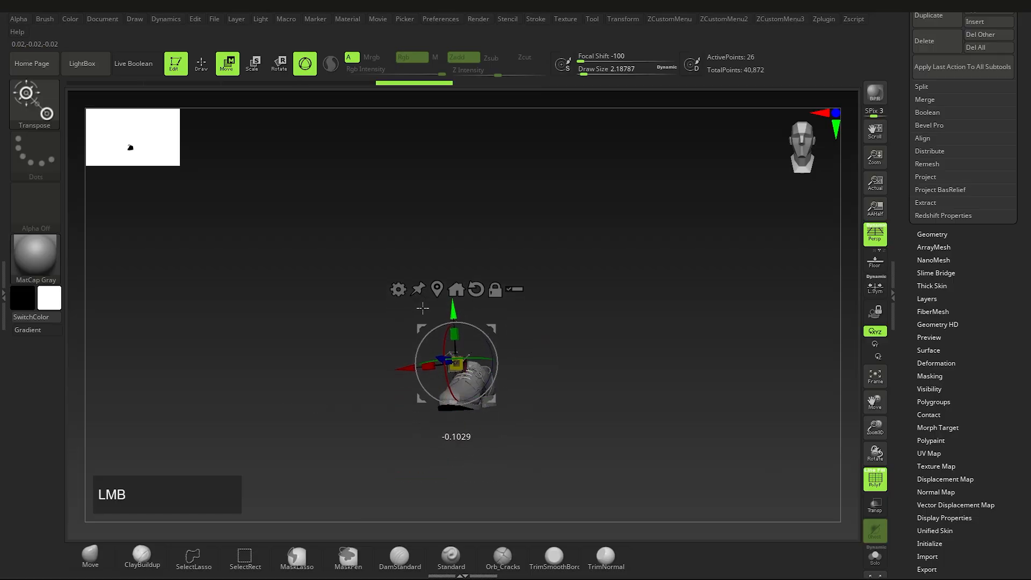
drag(492, 327, 454, 325)
right_drag(516, 354, 580, 370)
key(q)
ctrl+right_drag(645, 376, 856, 527)
click(874, 557)
mouse_move(496, 348)
ctrl+right_down()
mouse_move(525, 385)
mouse_move(578, 354)
ctrl+right_up()
Step: Pick the CurveTubeSnap brush and click the curve to turn it into a knotted tube
key(b)
key(c)
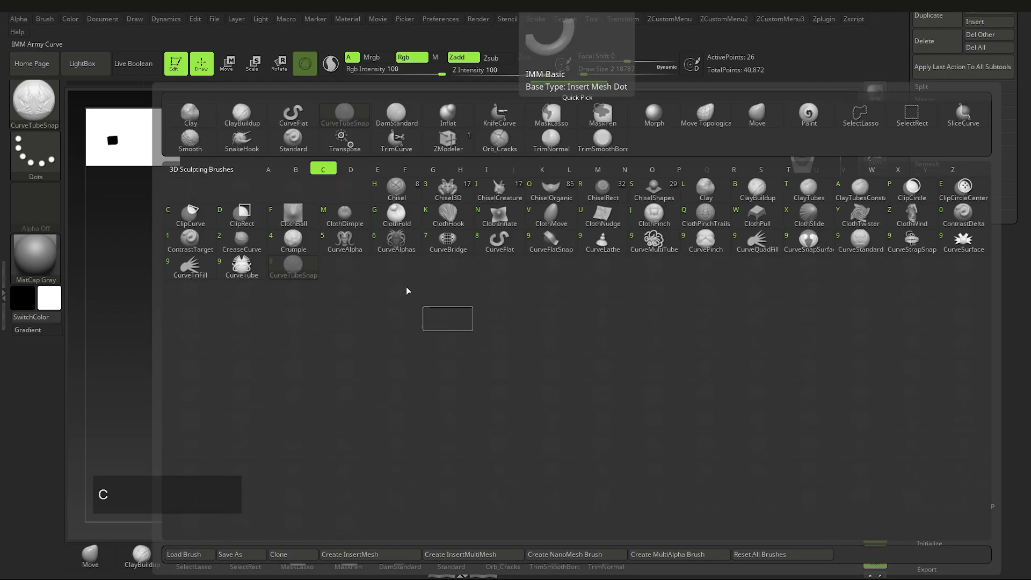
click(157, 314)
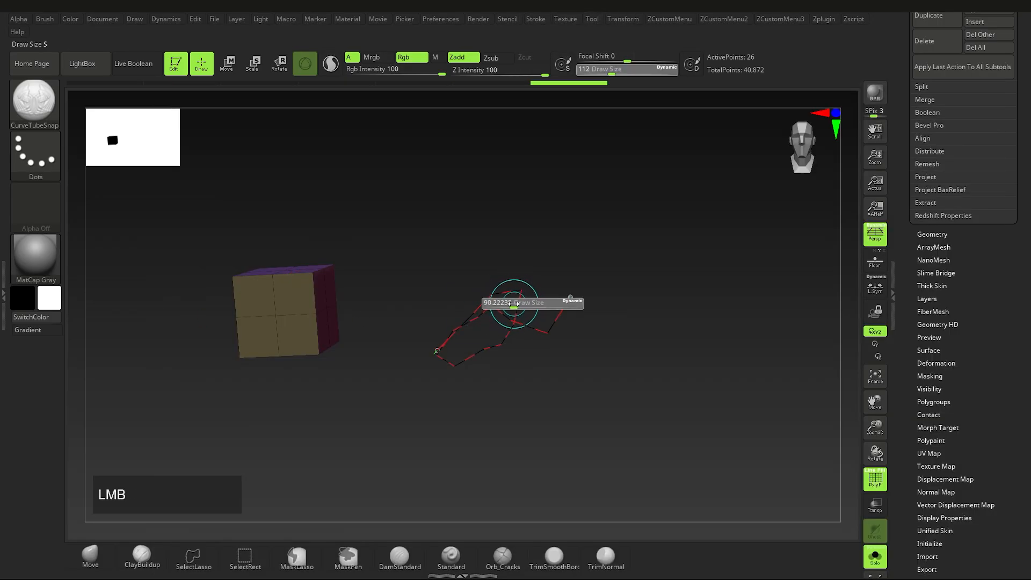
ctrl+right_drag(512, 307, 702, 357)
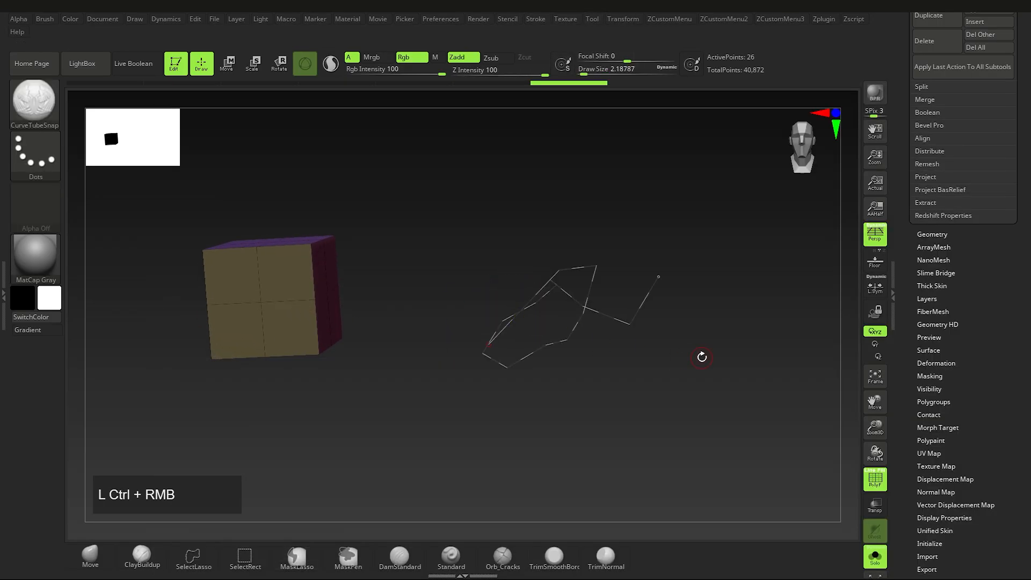
click(626, 324)
mouse_move(616, 322)
right_down()
mouse_move(651, 322)
mouse_move(594, 314)
mouse_move(466, 350)
right_up()
Step: Undo the tube and rebuild it along the curve as a green 524-point tube
click(355, 377)
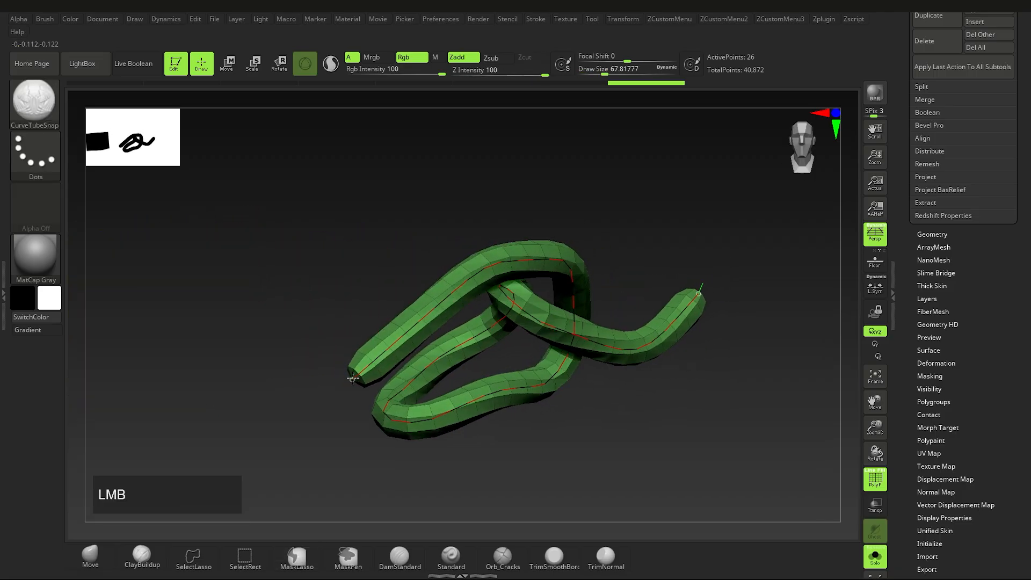
mouse_move(587, 360)
right_down()
mouse_move(637, 343)
mouse_move(594, 313)
mouse_move(629, 344)
right_up()
key(ctrl)
key(ctrl+z)
click(562, 329)
right_drag(562, 330, 586, 325)
Step: Smooth the knot curve under Stroke > Curve Functions and rebuild the tube, comparing with undo/redo
double_click(4, 297)
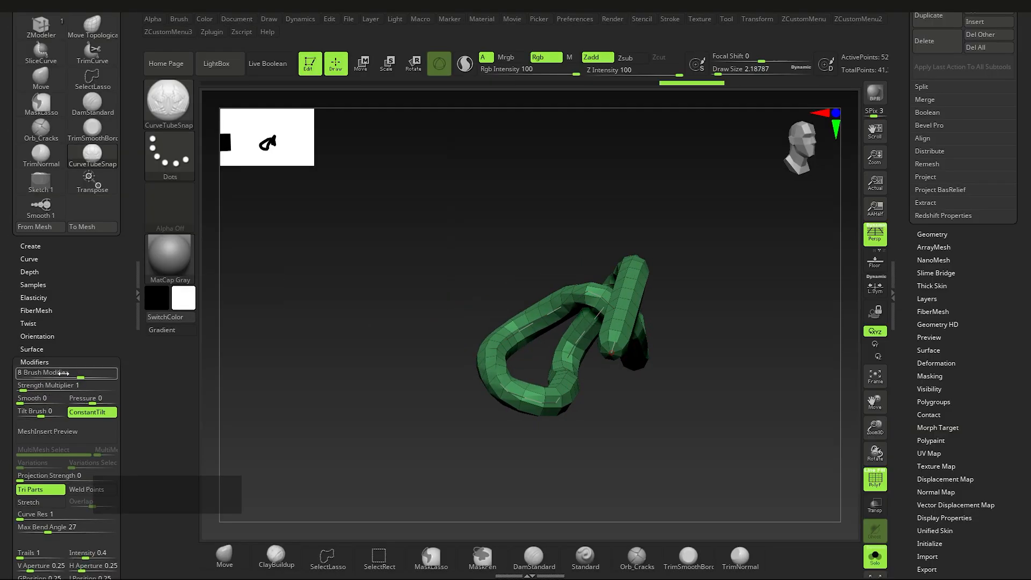
shift+click(669, 18)
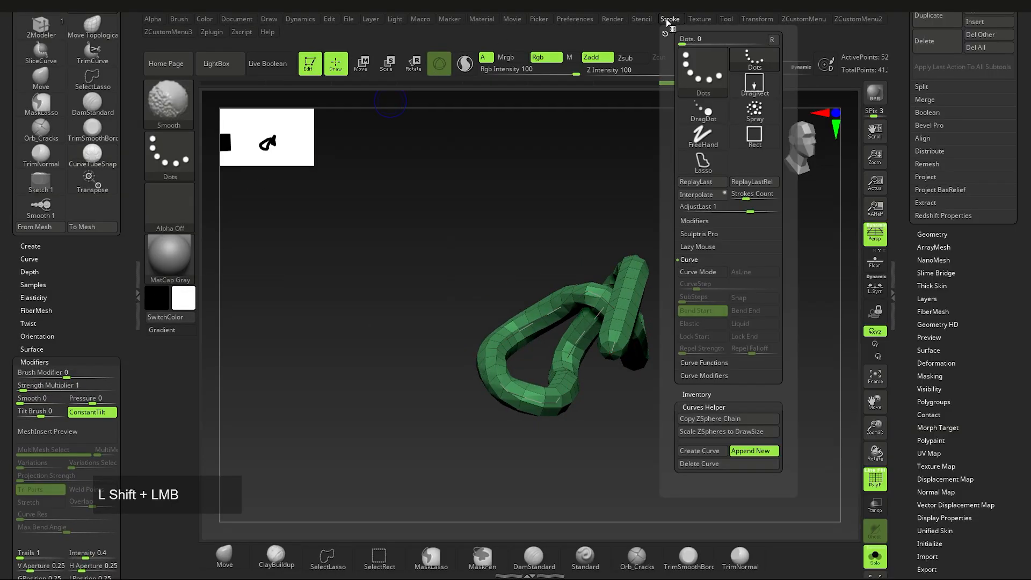
click(698, 271)
key(shift)
shift+click(696, 260)
shift+click(697, 273)
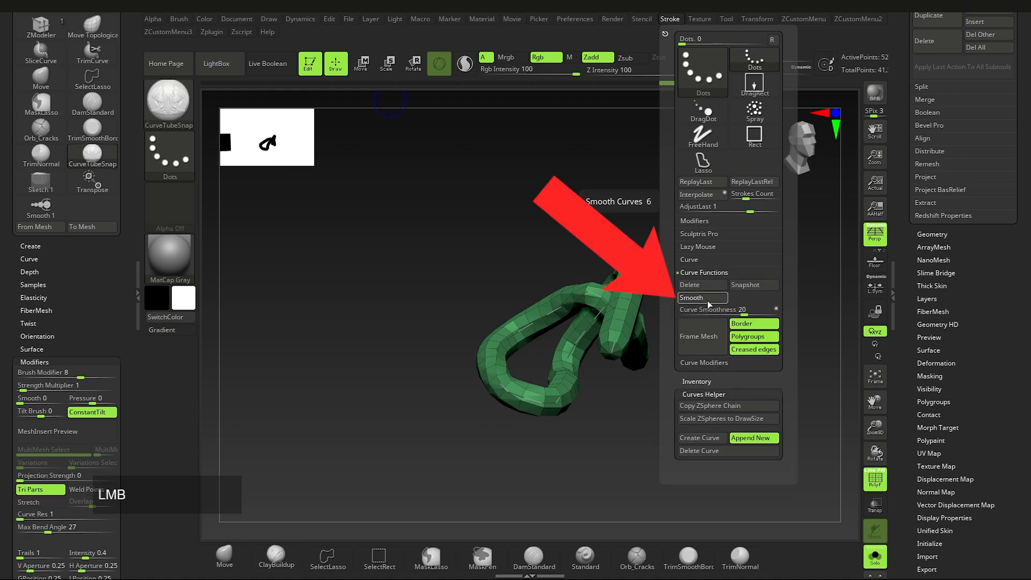
mouse_move(483, 368)
right_down()
mouse_move(513, 389)
mouse_move(481, 363)
mouse_move(379, 367)
right_up()
click(519, 394)
key(ctrl+z)
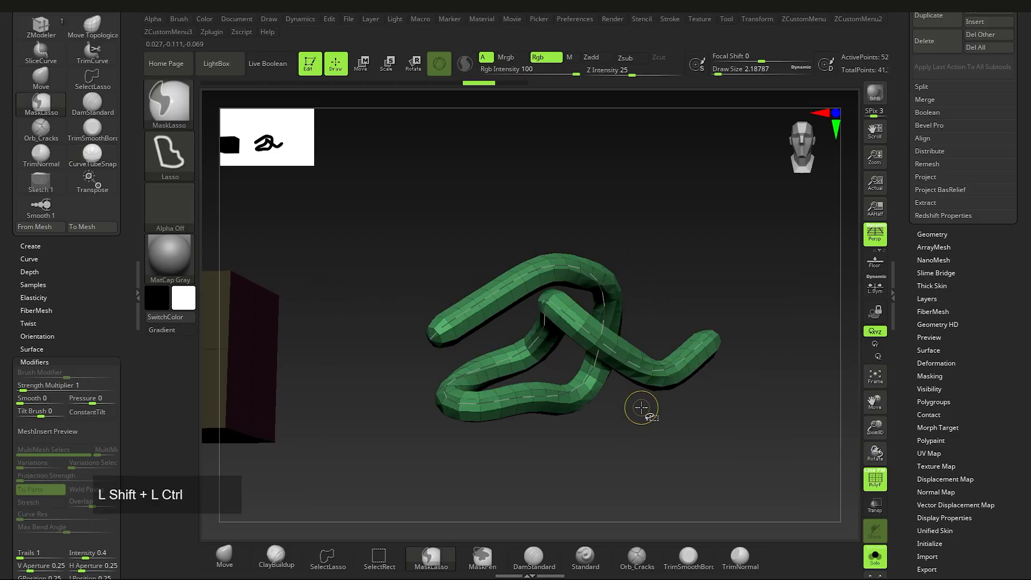
key(ctrl+shift+z)
Step: Turn Solo off so the shoe subtools appear beside the purple knot tube
right_drag(653, 414, 811, 490)
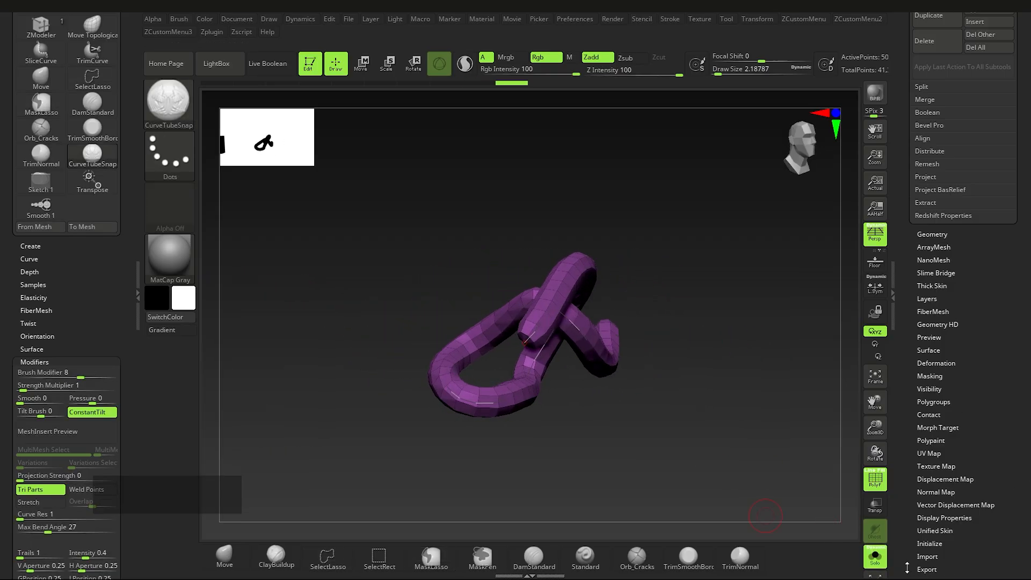
click(878, 556)
right_drag(765, 515, 674, 445)
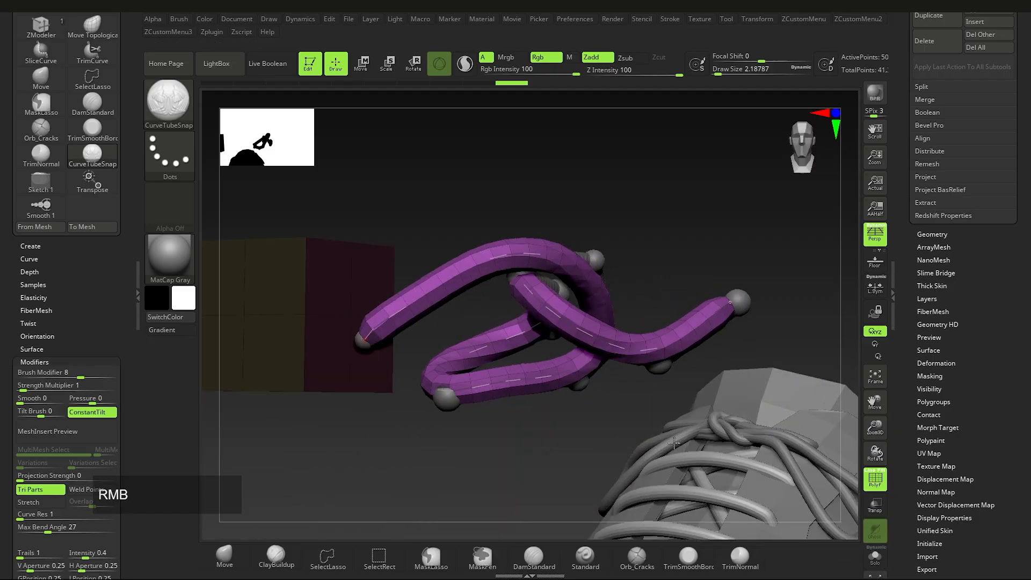
Step: Load the Laces_Zshperes.ztl tool file
alt+click(597, 262)
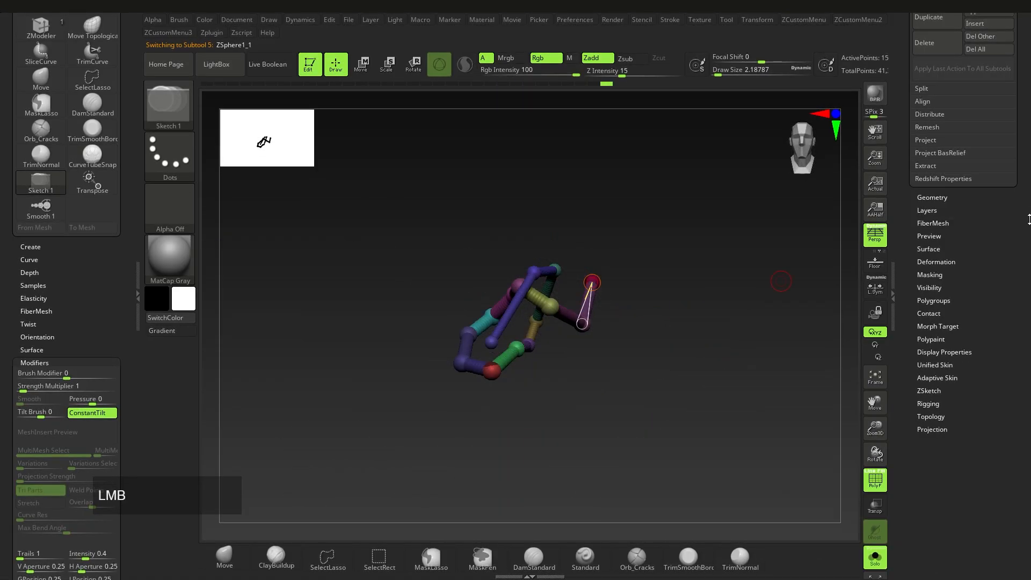
drag(1028, 218, 1025, 349)
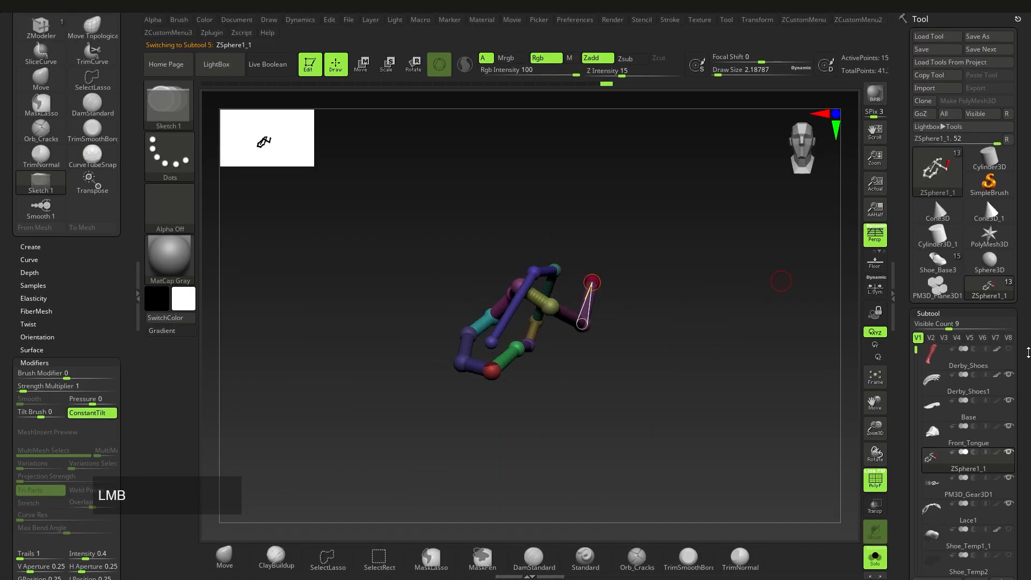
click(970, 37)
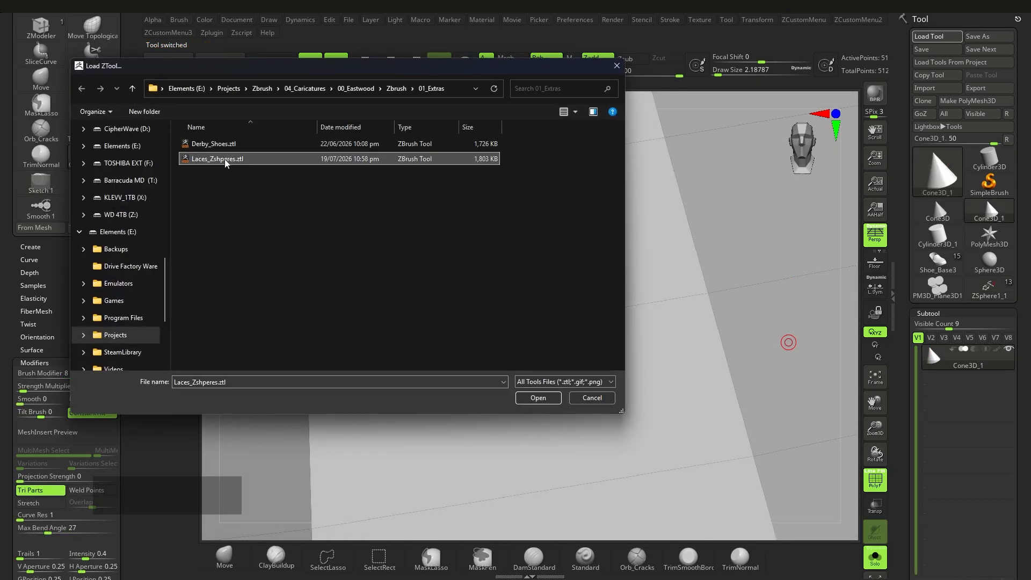
double_click(225, 160)
Step: Delete the extra tool with Del All and make ZSphere1_1 the working tool
mouse_move(595, 332)
ctrl+right_down()
mouse_move(604, 328)
mouse_move(569, 320)
mouse_move(580, 343)
mouse_move(644, 331)
mouse_move(585, 333)
ctrl+right_up()
drag(1026, 548, 1027, 429)
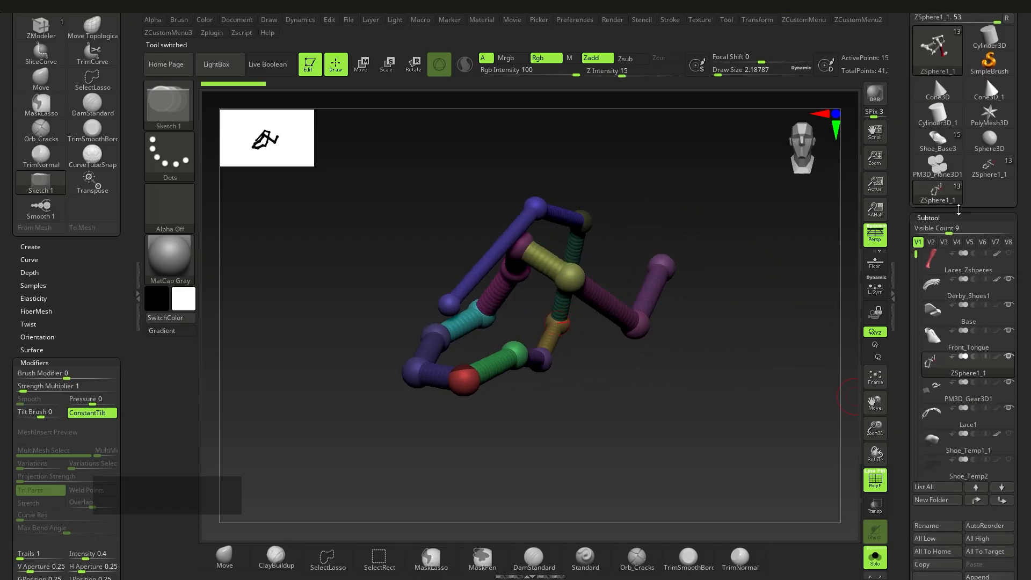
drag(1027, 381, 1025, 345)
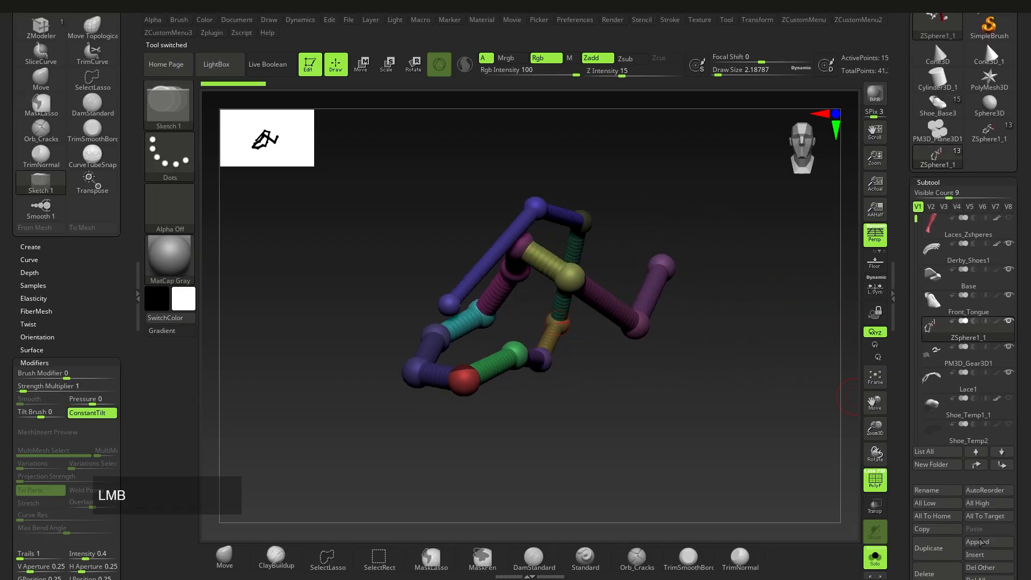
click(984, 578)
click(865, 559)
click(989, 132)
ctrl+right_drag(683, 357, 587, 368)
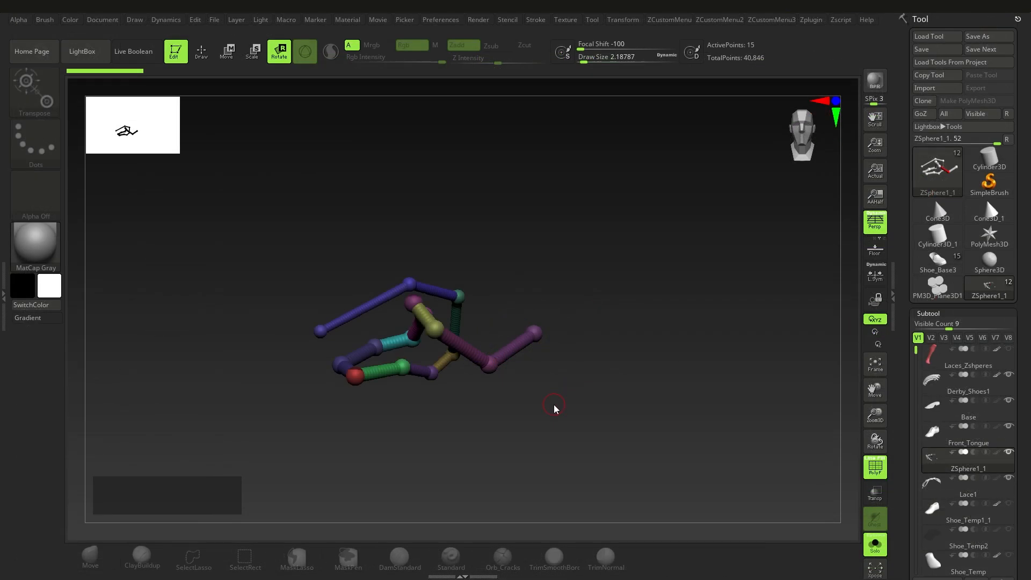
Step: Preview the lace ZSpheres as a skin and refresh the Adaptive Skin preview
key(a)
right_drag(512, 347, 533, 285)
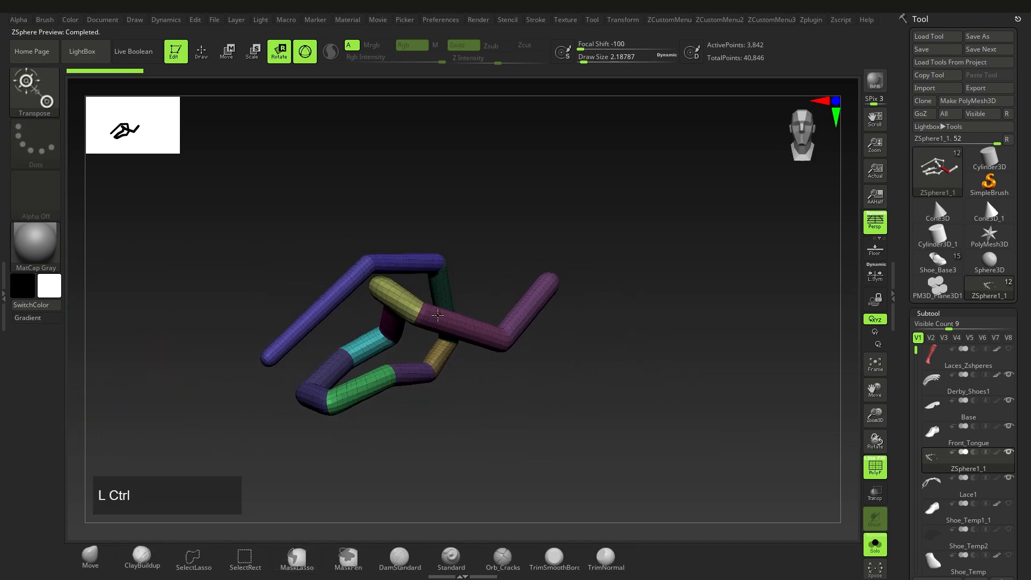
drag(1029, 374, 1029, 251)
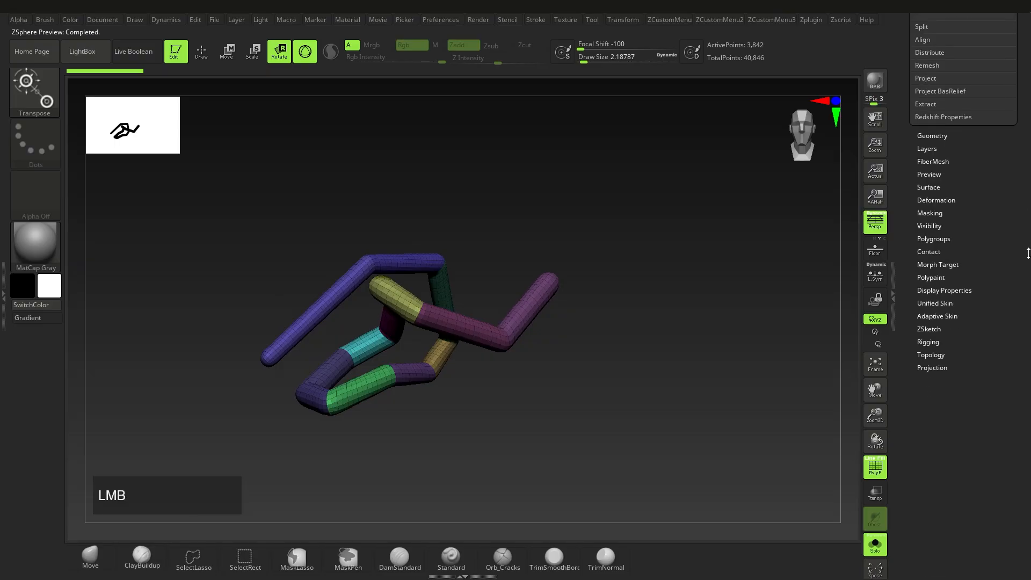
shift+click(941, 316)
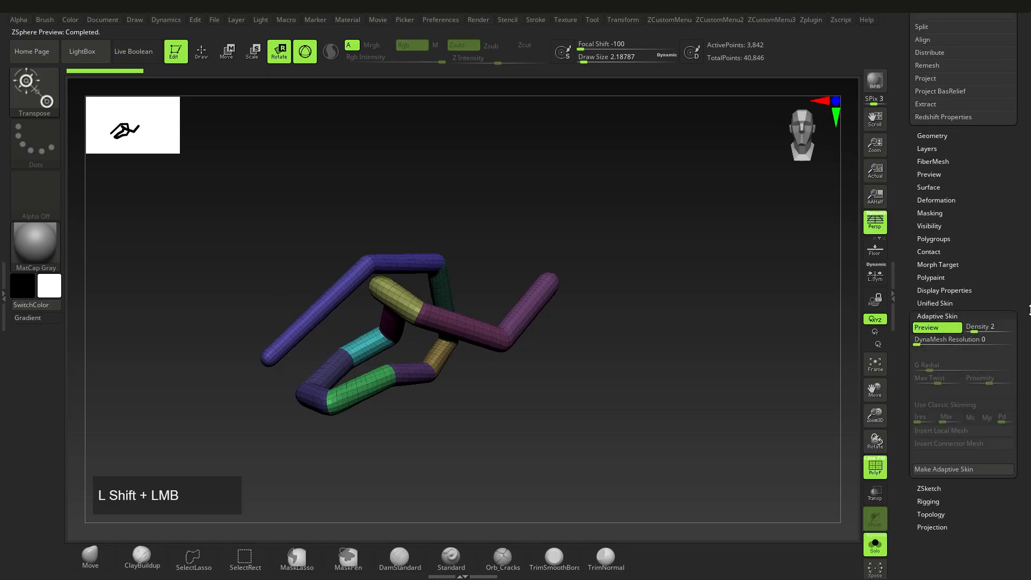
drag(1028, 416, 1028, 363)
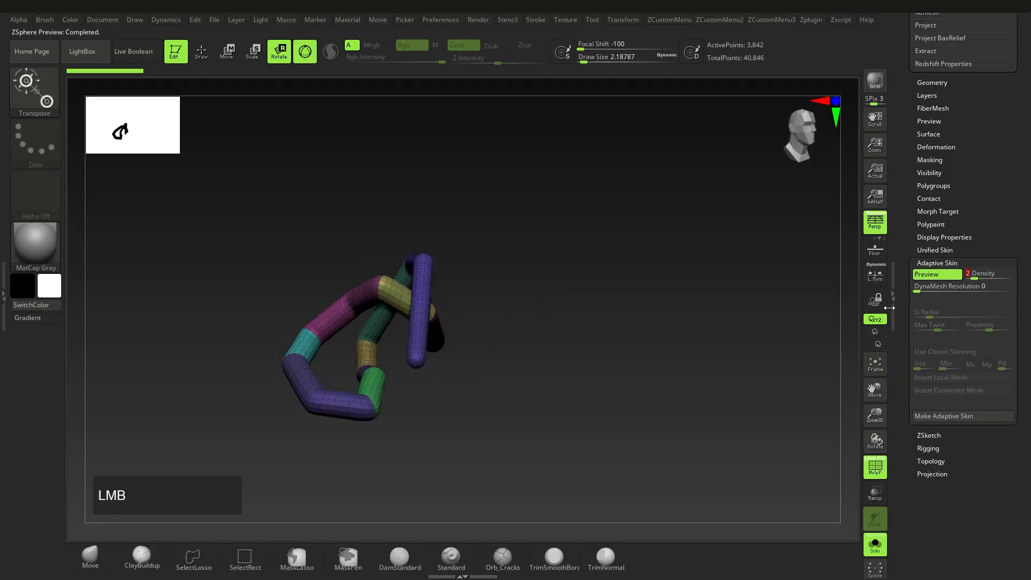
drag(1019, 337, 1019, 346)
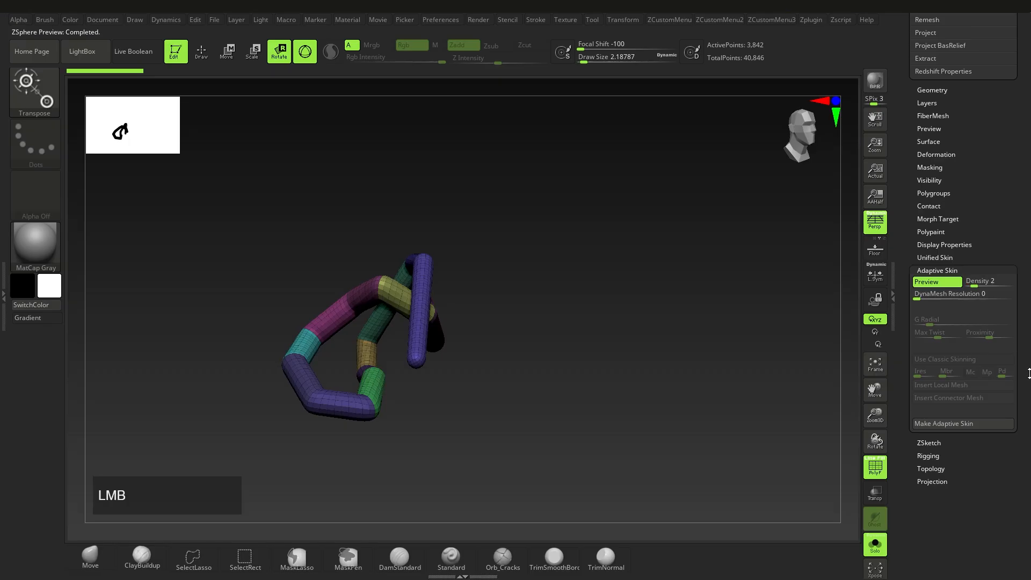
click(941, 290)
click(941, 290)
drag(1018, 407, 1018, 407)
right_drag(551, 349, 354, 338)
alt+right_drag(355, 339, 455, 351)
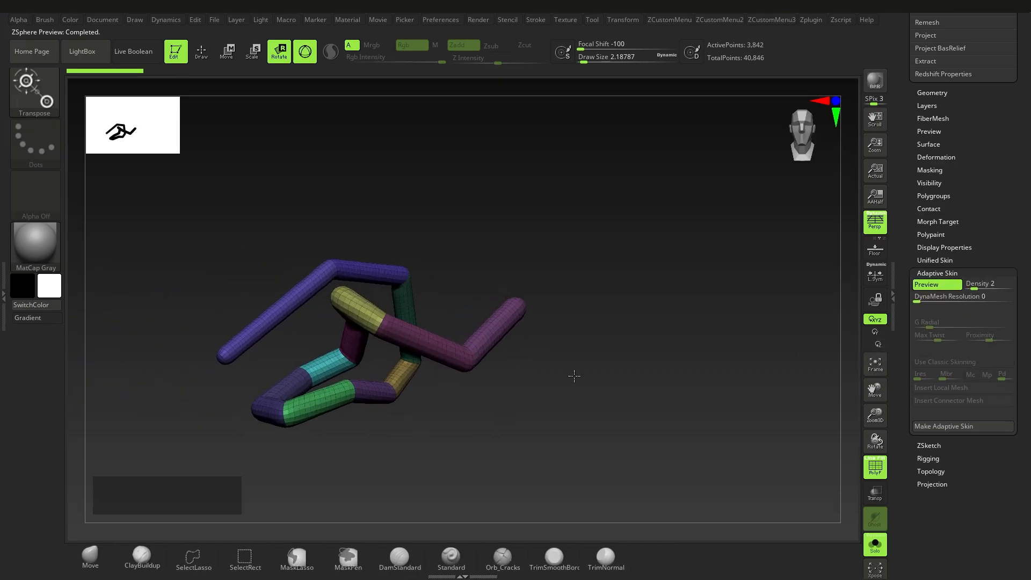
Step: Make Adaptive Skin to create Skin_ZSphere1_1, then reselect ZSphere1_1
click(964, 428)
drag(1029, 178, 1029, 338)
click(989, 196)
alt+right_drag(605, 303, 842, 246)
click(938, 223)
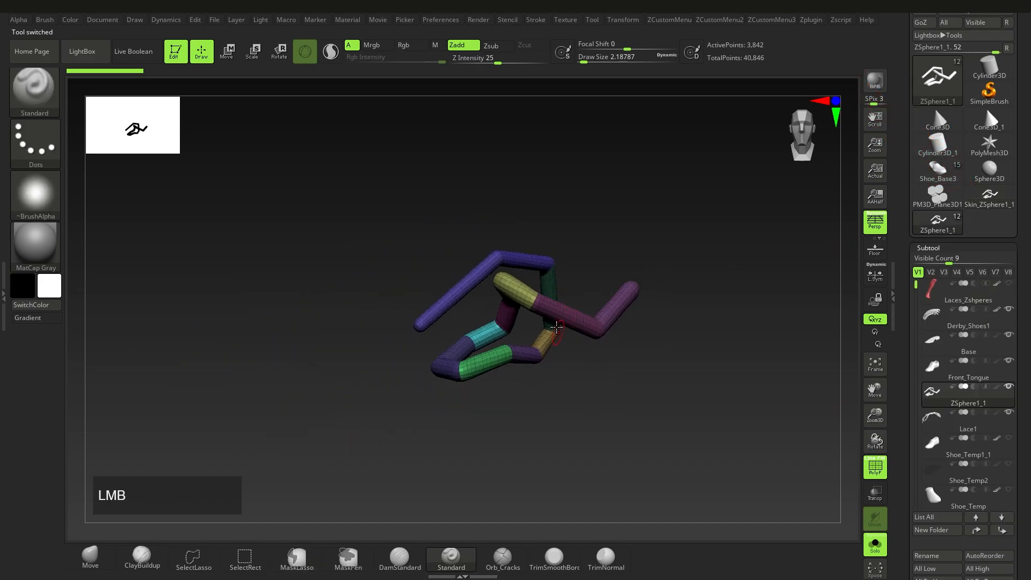
Step: Select Skin_ZSphere1_1, open Deformation, and hide polygroups and wireframe with Shift+F
alt+right_drag(558, 328, 529, 349)
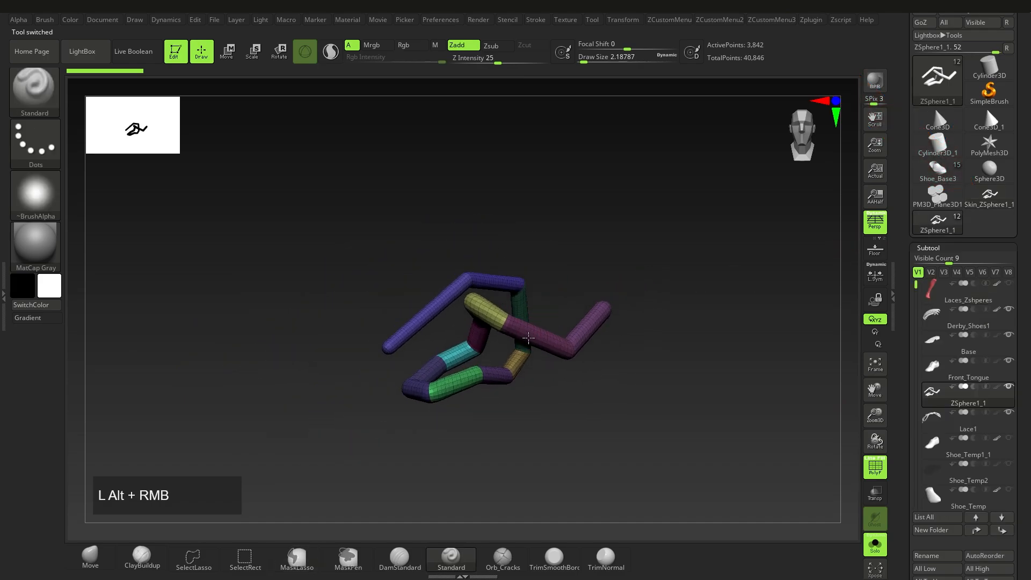
click(975, 206)
drag(1026, 392, 1028, 142)
drag(1029, 385, 1030, 359)
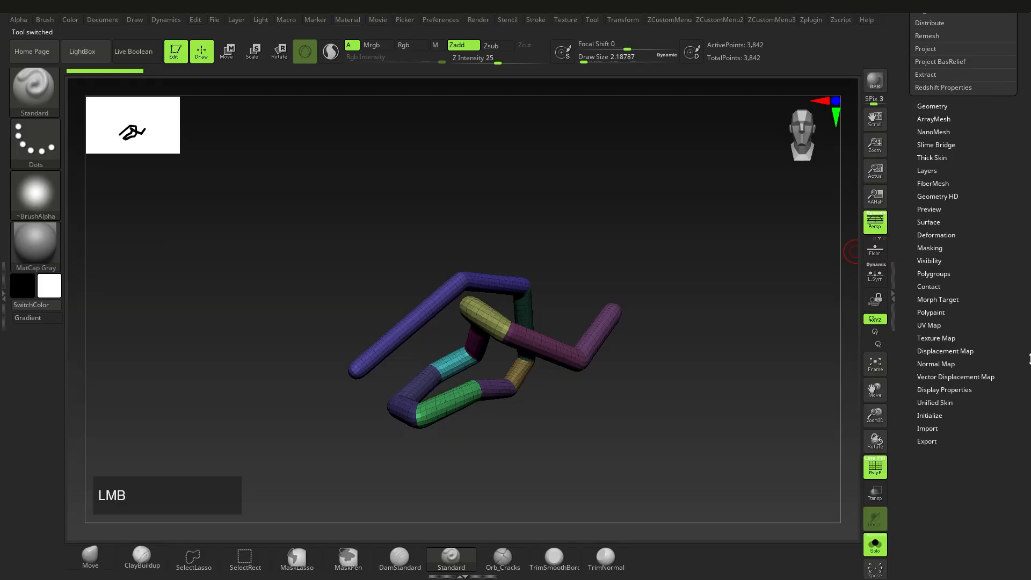
shift+click(954, 239)
alt+right_drag(617, 284, 589, 338)
drag(1023, 271, 1022, 291)
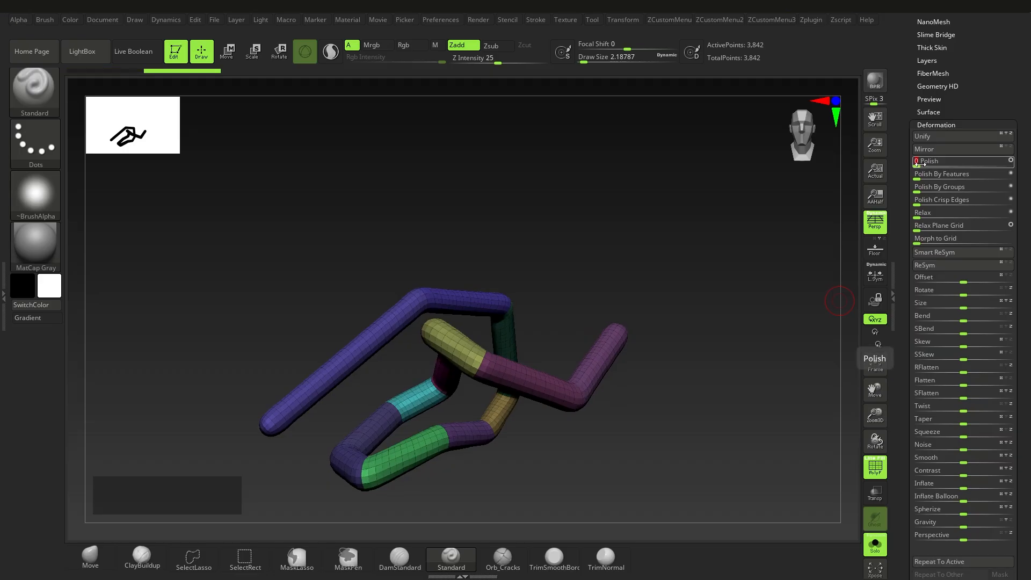
right_drag(465, 349, 535, 355)
key(shift+f)
key(shift+f)
key(shift+f)
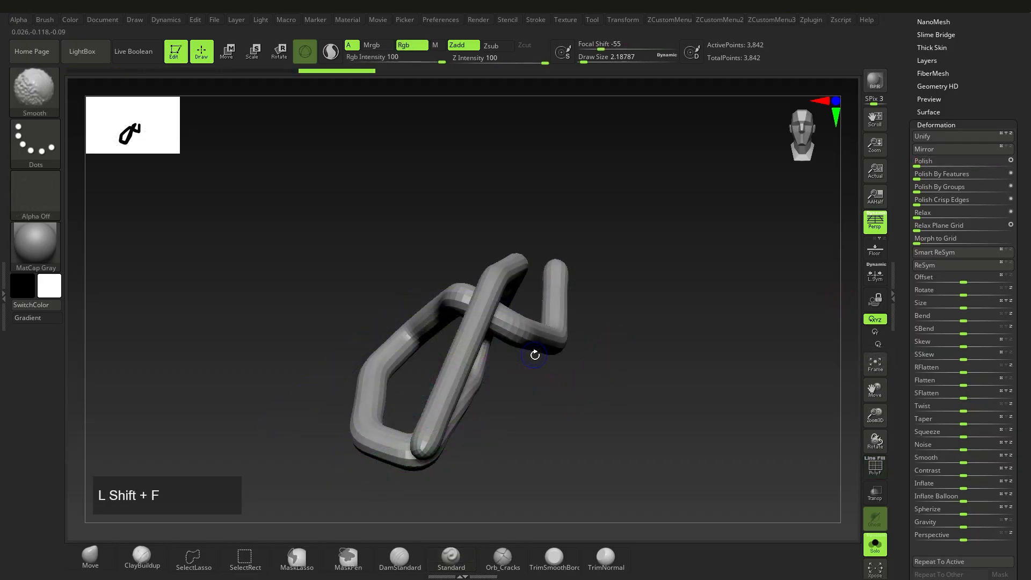
Step: View the grey tube from the front and drag Inflate to test its thickness
mouse_move(422, 346)
right_down()
mouse_move(529, 349)
mouse_move(429, 343)
right_up()
alt+right_drag(429, 344, 456, 346)
right_drag(520, 349, 484, 336)
alt+right_drag(484, 336, 520, 329)
drag(1019, 364, 1020, 324)
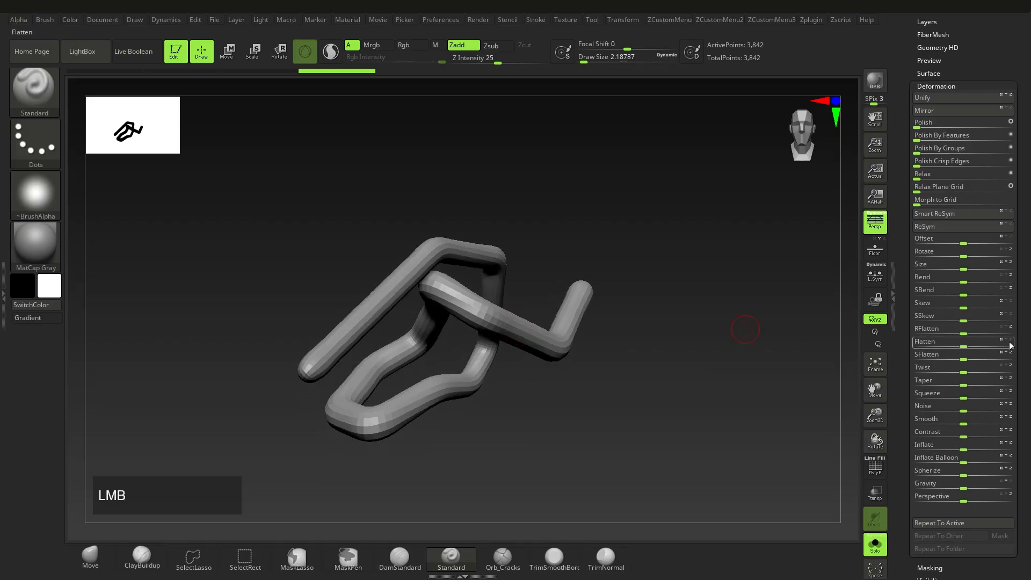
mouse_move(963, 445)
mouse_down()
mouse_move(929, 446)
mouse_move(993, 445)
mouse_move(965, 446)
mouse_up()
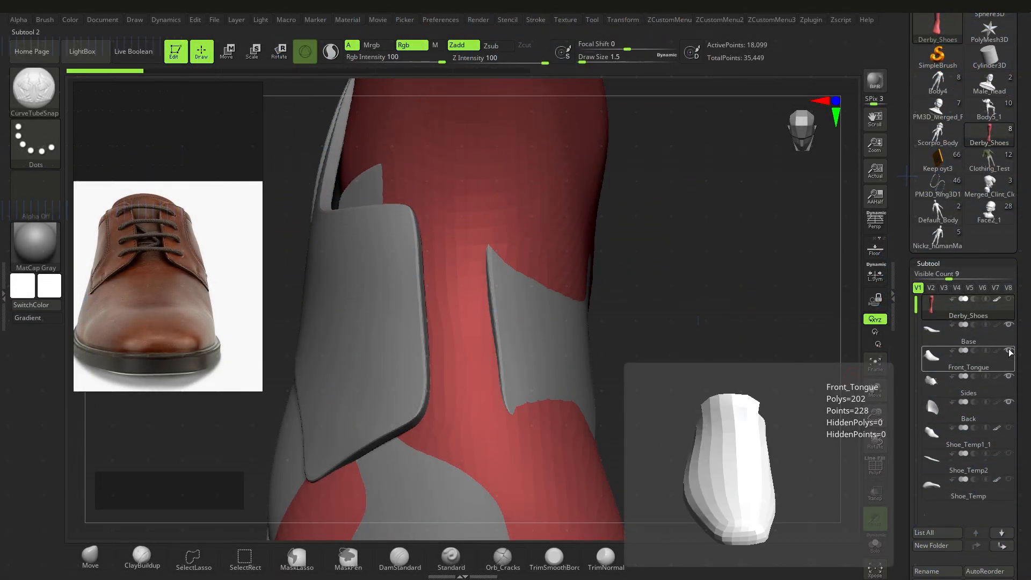
Step: Show Front_Tongue, hide Sides, and draw a curved lace strap across the shoe front
click(1009, 352)
click(1008, 377)
alt+right_drag(541, 341, 572, 337)
drag(417, 310, 580, 313)
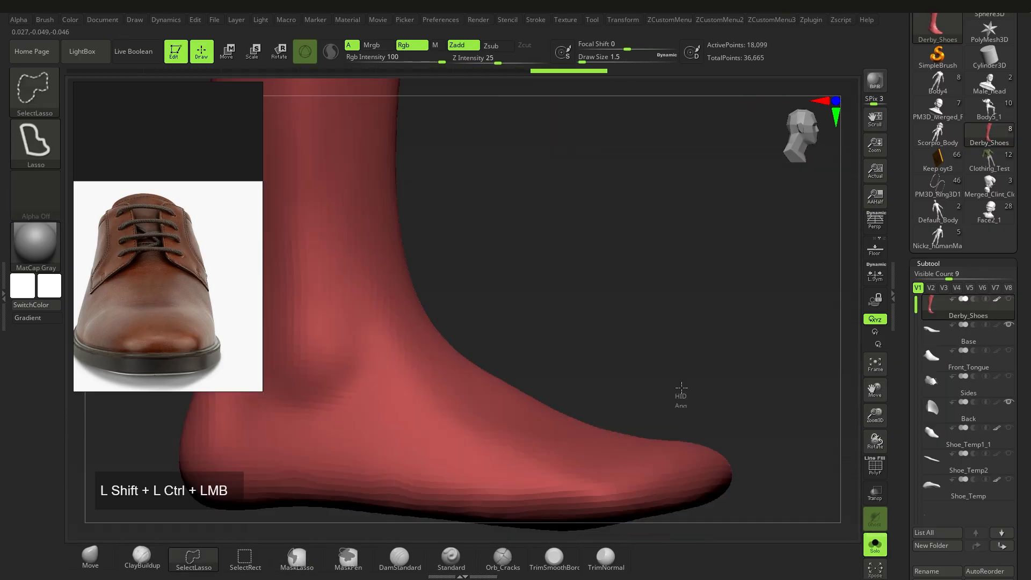
click(669, 19)
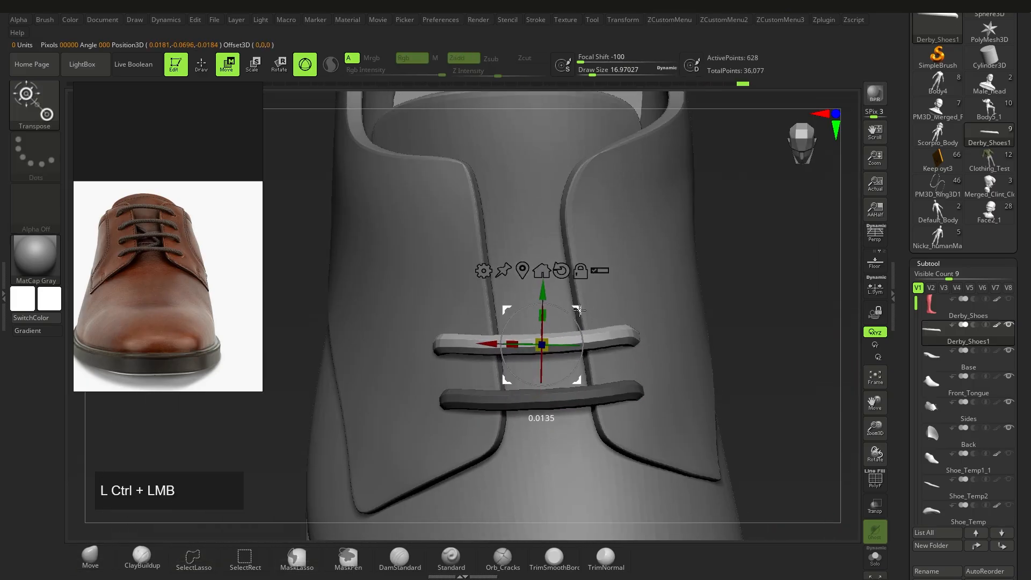
Step: Duplicate the strap upward into four laces and bend them with Move to follow the shoe
ctrl+drag(579, 309, 566, 167)
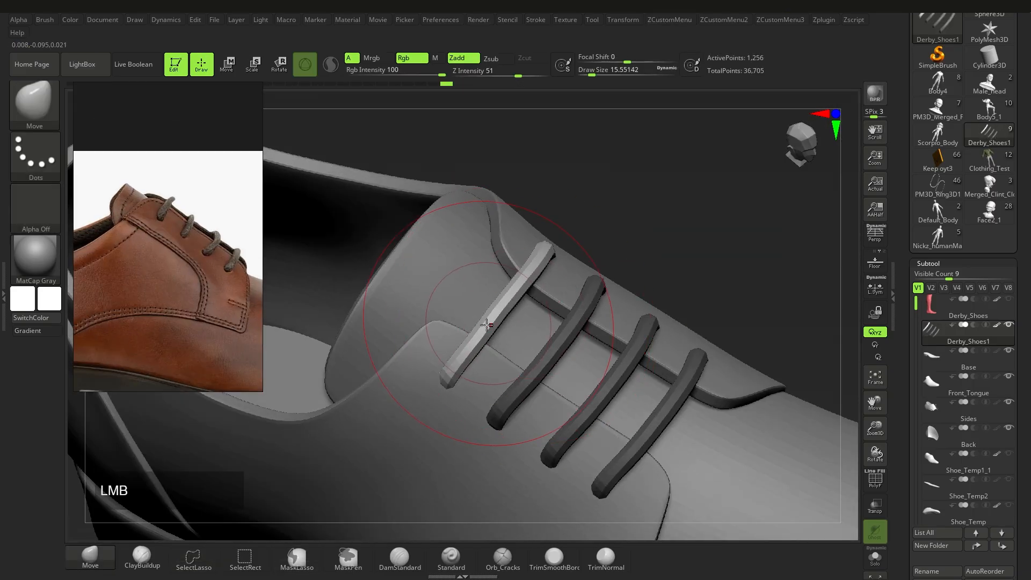
drag(508, 303, 501, 308)
mouse_move(502, 309)
alt+right_down()
mouse_move(494, 338)
mouse_move(626, 299)
mouse_move(644, 268)
mouse_move(578, 371)
alt+right_up()
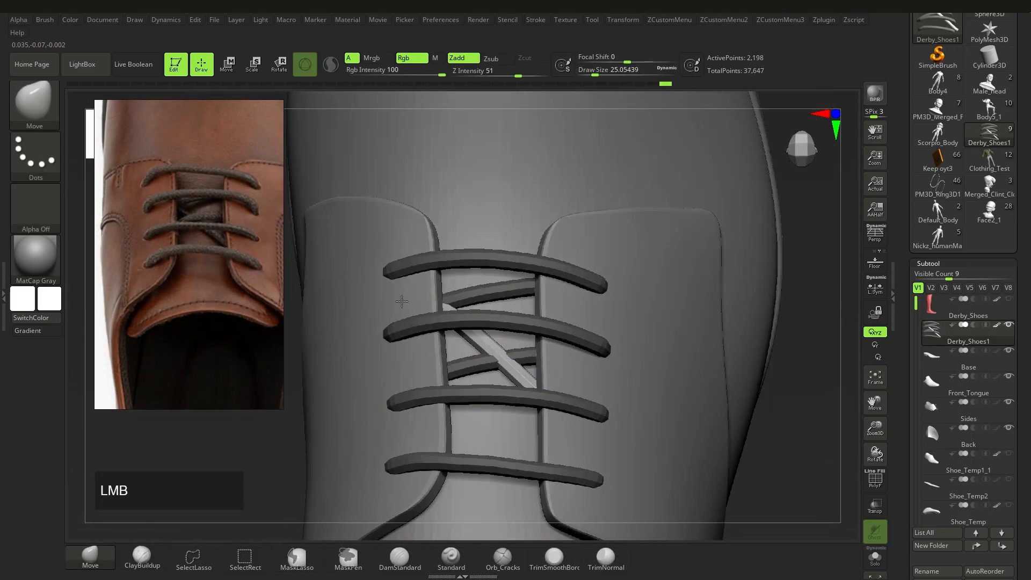
drag(401, 301, 406, 307)
right_drag(634, 408, 644, 381)
drag(470, 398, 473, 404)
key(alt+shift+s)
right_drag(633, 435, 650, 440)
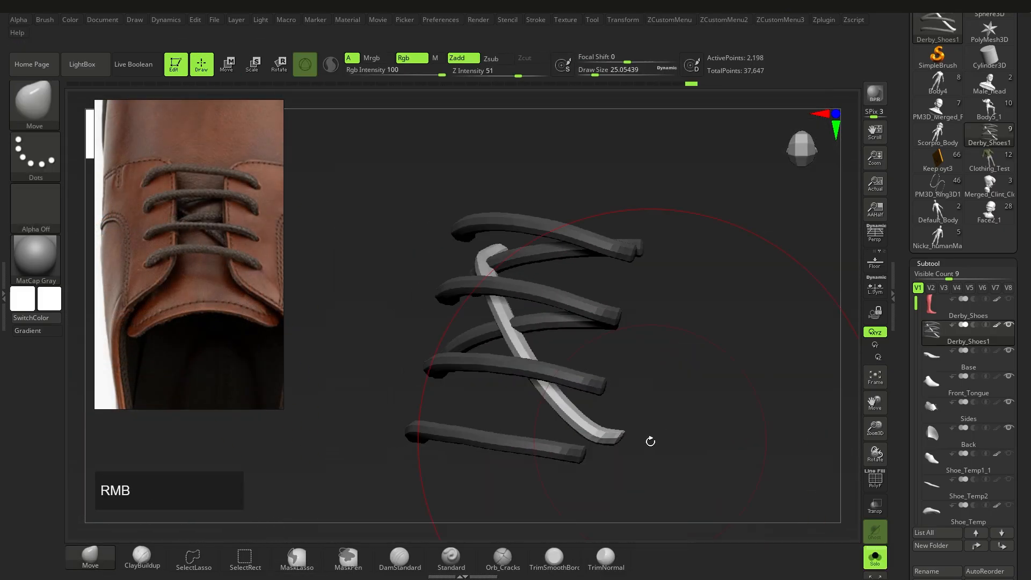
drag(561, 371, 560, 377)
key(alt+shift+s)
mouse_move(633, 424)
right_down()
mouse_move(687, 416)
mouse_move(643, 284)
right_up()
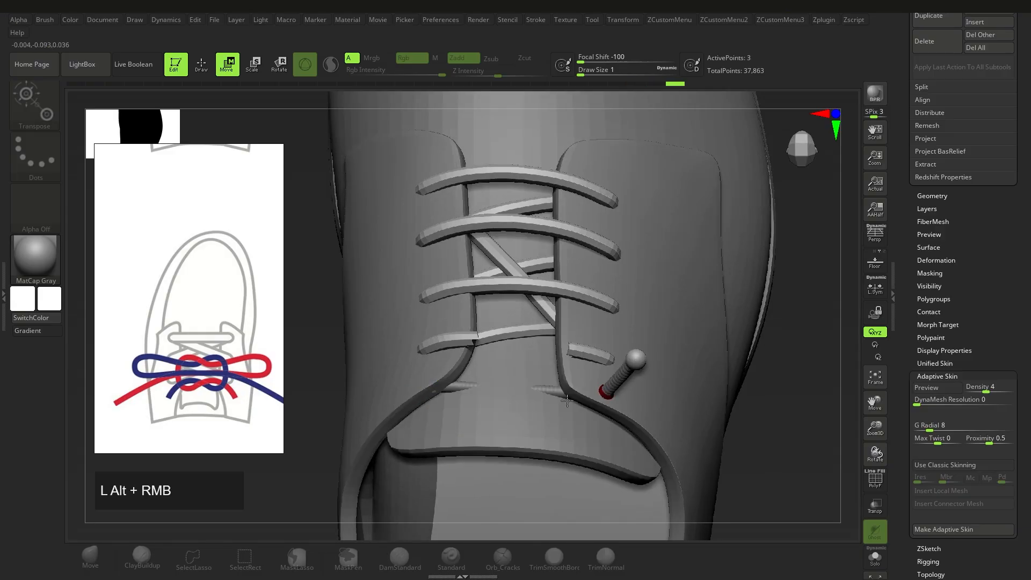
alt+right_drag(621, 424, 629, 460)
mouse_move(518, 409)
alt+right_down()
mouse_move(555, 426)
mouse_move(556, 462)
alt+right_up()
Step: Add the first bow-lace ZSpheres at the lowest lace holes and position them
key(q)
shift+click(465, 404)
key(w)
drag(454, 398, 438, 371)
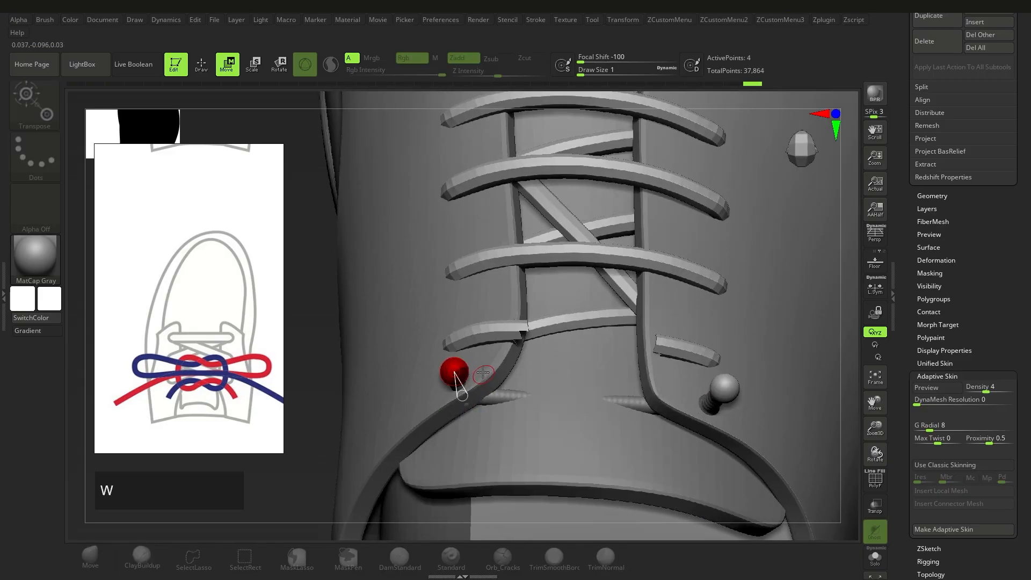
right_drag(484, 375, 485, 394)
key(q)
shift+click(463, 367)
key(w)
drag(465, 363, 486, 358)
alt+right_drag(485, 376, 504, 378)
key(ctrl+z)
key(ctrl+z)
key(ctrl+z)
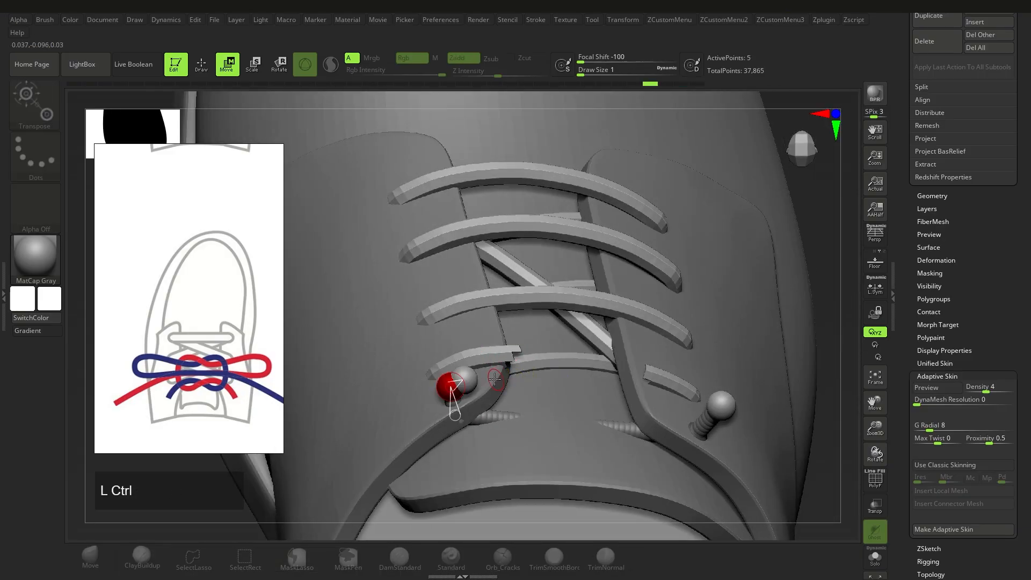
drag(457, 385, 502, 336)
right_drag(493, 391, 483, 406)
drag(456, 383, 467, 368)
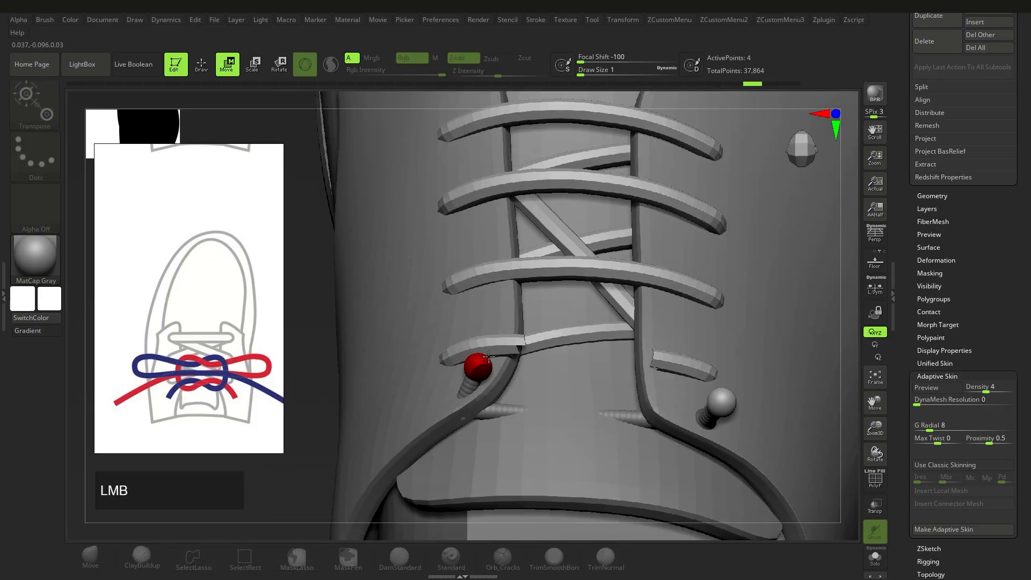
right_drag(472, 375, 456, 336)
Step: Extend the ZSphere chain with more spheres and preview it as a skinned zigzag lace
key(q)
shift+click(448, 375)
key(w)
drag(450, 375, 521, 352)
right_drag(499, 397, 534, 442)
drag(491, 364, 628, 381)
right_drag(617, 384, 592, 407)
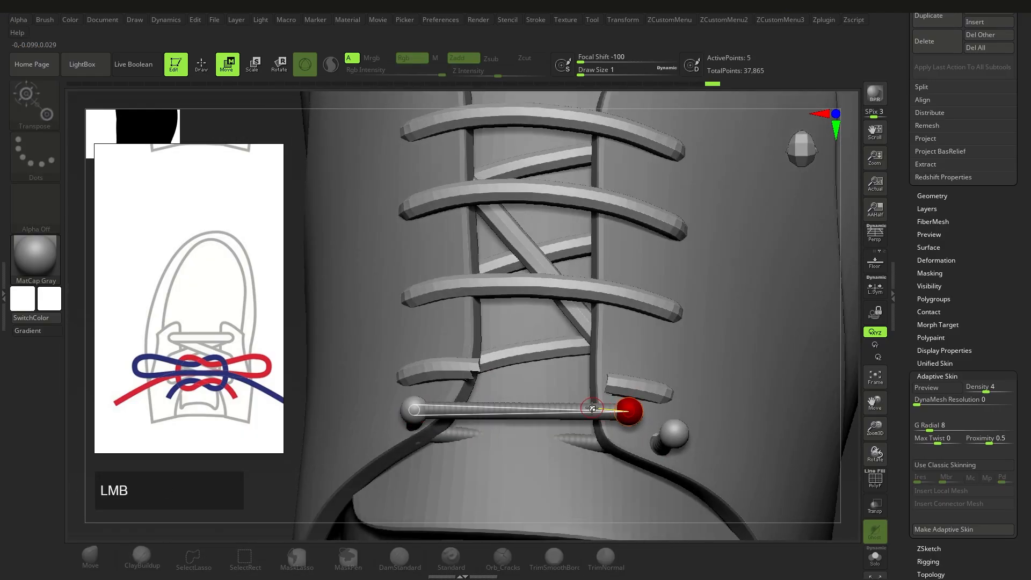
key(q)
drag(597, 334, 472, 345)
shift+click(546, 334)
key(w)
drag(545, 333, 588, 345)
right_drag(499, 387, 483, 343)
key(a)
ctrl+right_drag(483, 344, 491, 375)
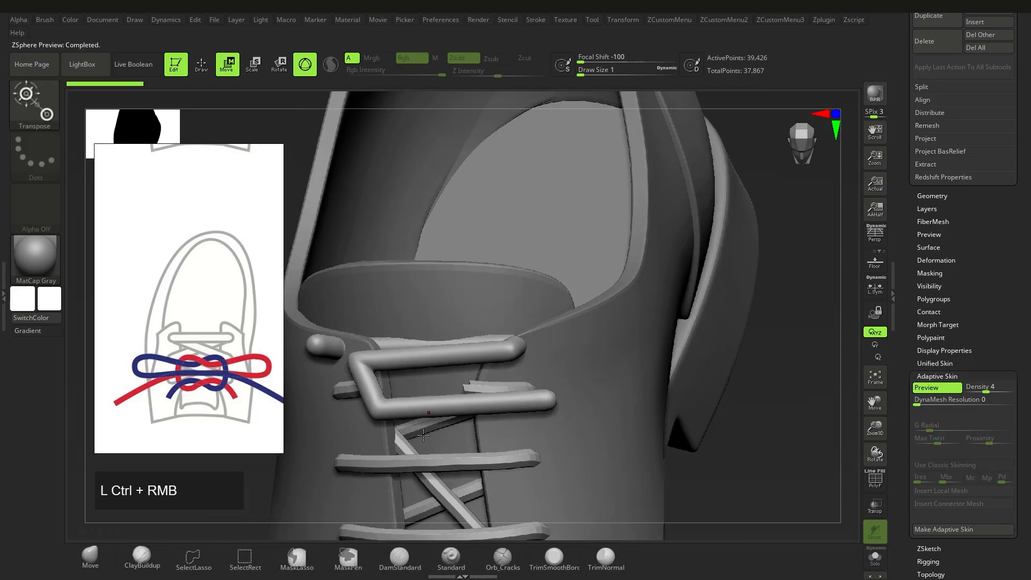
Step: Add three ZSpheres at the lace chain's end, pulling them right across the shoe front
drag(986, 389, 969, 389)
ctrl+right_drag(547, 354, 512, 462)
alt+right_drag(512, 462, 477, 356)
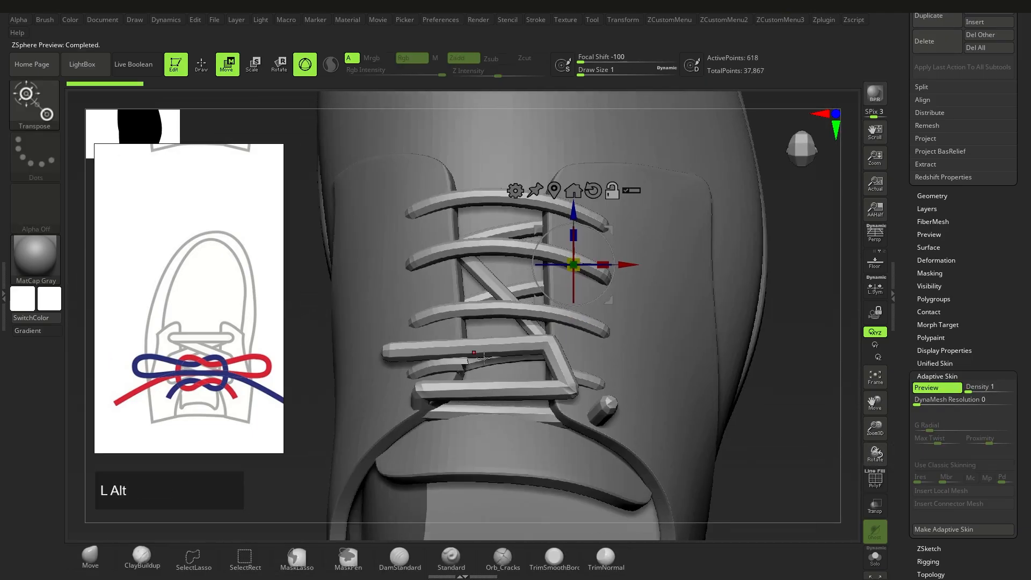
key(a)
drag(372, 371, 370, 398)
key(q)
shift+click(372, 345)
key(w)
right_drag(409, 424, 516, 390)
drag(518, 391, 515, 398)
right_drag(515, 398, 473, 403)
key(q)
shift+click(469, 401)
key(w)
drag(469, 401, 658, 389)
right_drag(658, 408, 612, 435)
key(q)
shift+click(657, 375)
key(w)
drag(657, 374, 768, 449)
alt+right_drag(767, 449, 532, 422)
Step: Insert ZSpheres into the lace links, drag them down into a loop, and preview the skin
drag(425, 398, 430, 376)
key(q)
click(533, 391)
key(w)
drag(534, 392, 539, 420)
right_drag(538, 419, 445, 357)
drag(446, 357, 444, 363)
mouse_move(444, 362)
right_down()
mouse_move(603, 457)
mouse_move(617, 370)
right_up()
key(q)
click(619, 361)
key(w)
drag(619, 360, 612, 407)
right_drag(612, 407, 521, 441)
key(a)
Step: Insert extra ZSpheres in the short chain and tuck its end sphere behind the lace bar
key(w)
drag(613, 362, 543, 361)
ctrl+right_drag(543, 361, 605, 377)
drag(547, 363, 532, 359)
right_drag(542, 416, 557, 394)
key(q)
click(556, 391)
key(w)
drag(520, 384, 437, 379)
right_drag(529, 408, 545, 385)
drag(462, 372, 453, 396)
key(q)
click(485, 381)
key(w)
right_drag(479, 410, 490, 450)
drag(435, 374, 420, 324)
right_drag(457, 349, 444, 359)
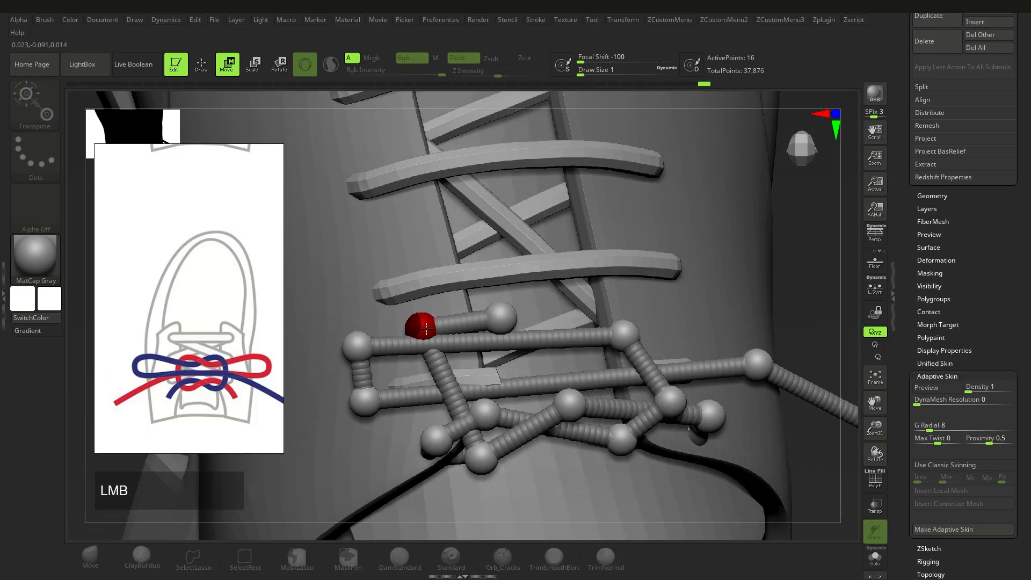
drag(427, 328, 428, 324)
Step: Insert a ZSphere into the upper lace link and raise it
right_drag(461, 344, 473, 332)
drag(502, 321, 589, 357)
right_drag(591, 370, 607, 332)
drag(596, 322, 594, 343)
right_drag(594, 365, 612, 376)
ctrl+right_drag(617, 387, 629, 349)
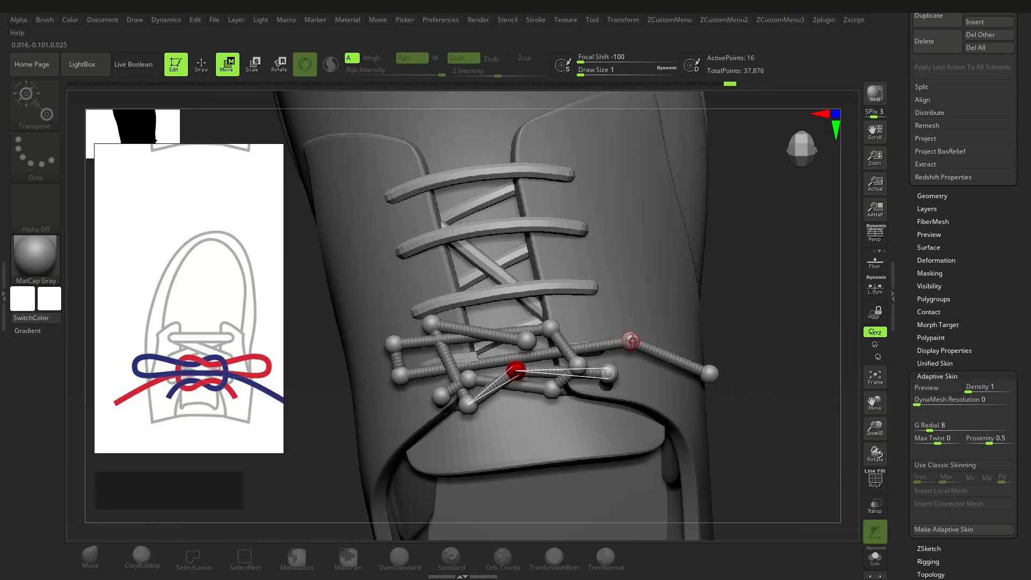
mouse_move(529, 396)
right_down()
mouse_move(553, 328)
mouse_move(518, 388)
right_up()
key(q)
click(510, 344)
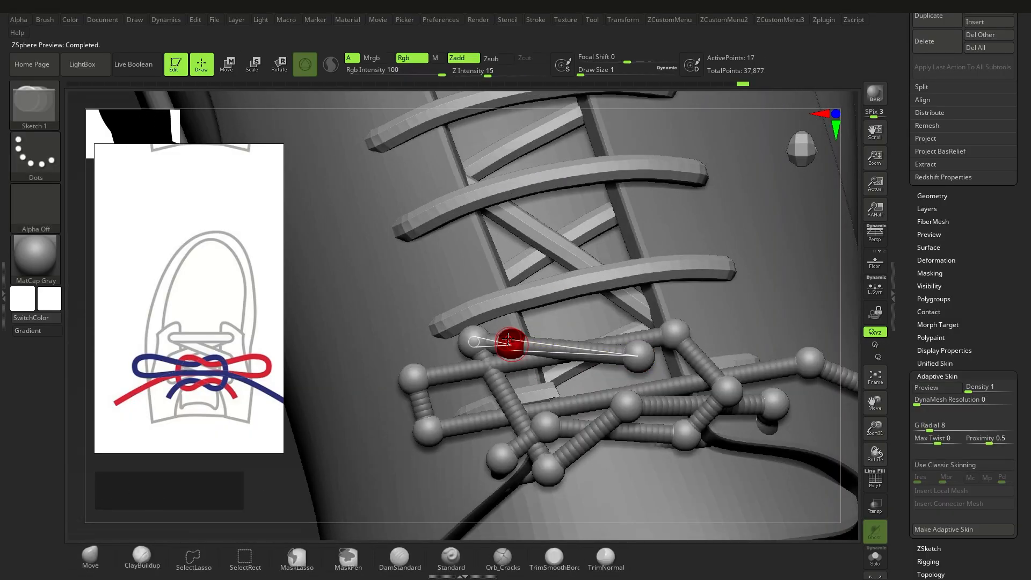
key(w)
drag(511, 344, 511, 326)
right_drag(478, 360, 460, 364)
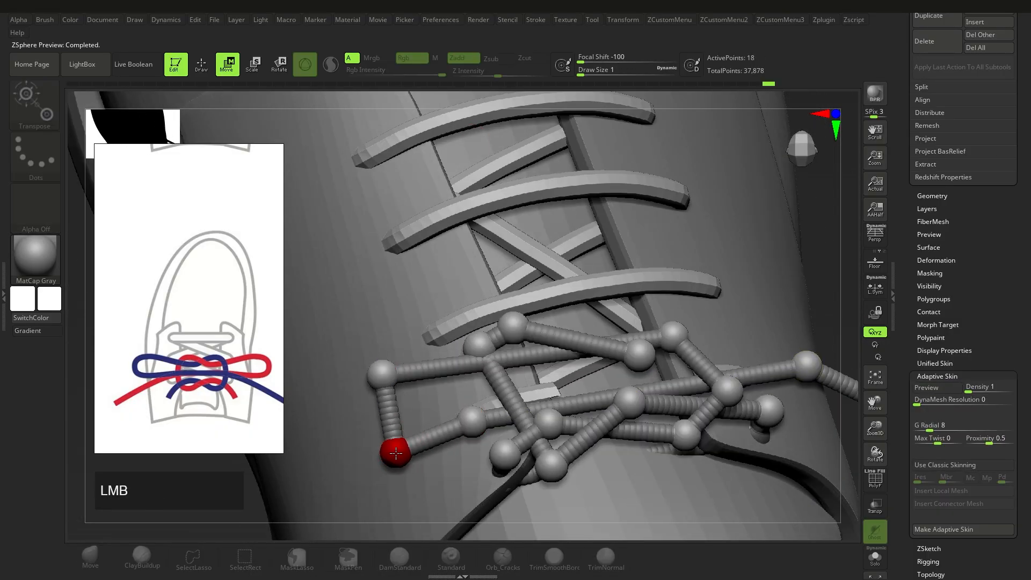
Step: Insert another ZSphere on the right of the lace chain, pull it into place, and preview the skin
right_drag(379, 383, 481, 385)
drag(481, 386, 472, 387)
right_drag(472, 387, 547, 418)
key(q)
click(722, 396)
key(w)
right_drag(698, 400, 595, 389)
drag(438, 344, 437, 333)
right_drag(437, 333, 446, 352)
drag(446, 351, 448, 361)
key(a)
right_drag(527, 348, 497, 376)
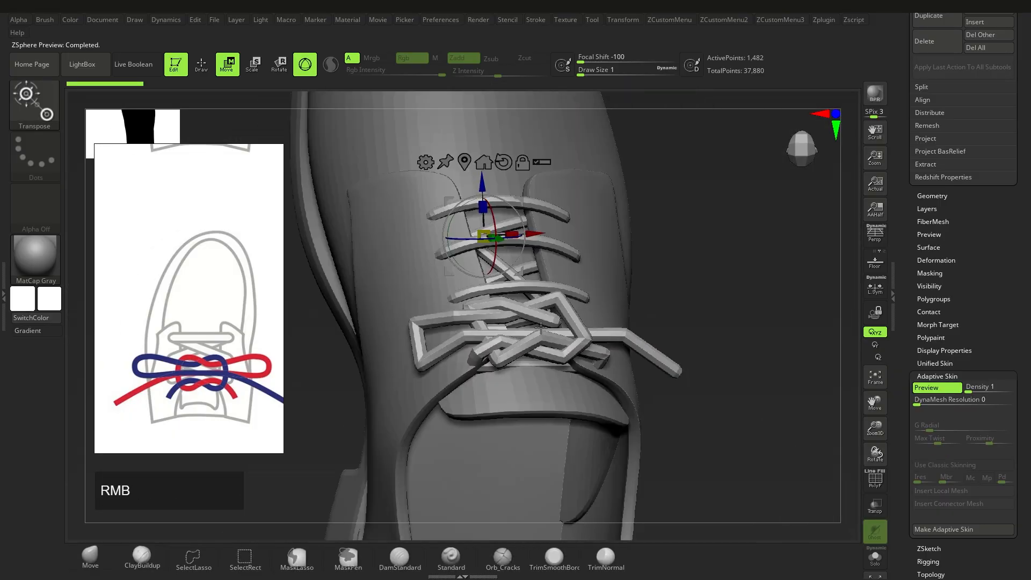
ctrl+right_drag(539, 342, 541, 423)
key(a)
Step: Reposition the inserted and lace-end ZSpheres to shape the knot's hanging ends
key(w)
alt+right_drag(670, 343, 600, 362)
key(w)
drag(456, 323, 481, 354)
right_drag(529, 349, 461, 359)
drag(473, 342, 472, 333)
right_drag(472, 333, 540, 329)
drag(418, 324, 428, 320)
right_drag(542, 330, 501, 343)
drag(655, 364, 657, 359)
right_drag(657, 360, 583, 358)
drag(676, 354, 677, 362)
right_drag(634, 354, 556, 375)
ctrl+right_drag(555, 376, 537, 403)
drag(445, 387, 447, 390)
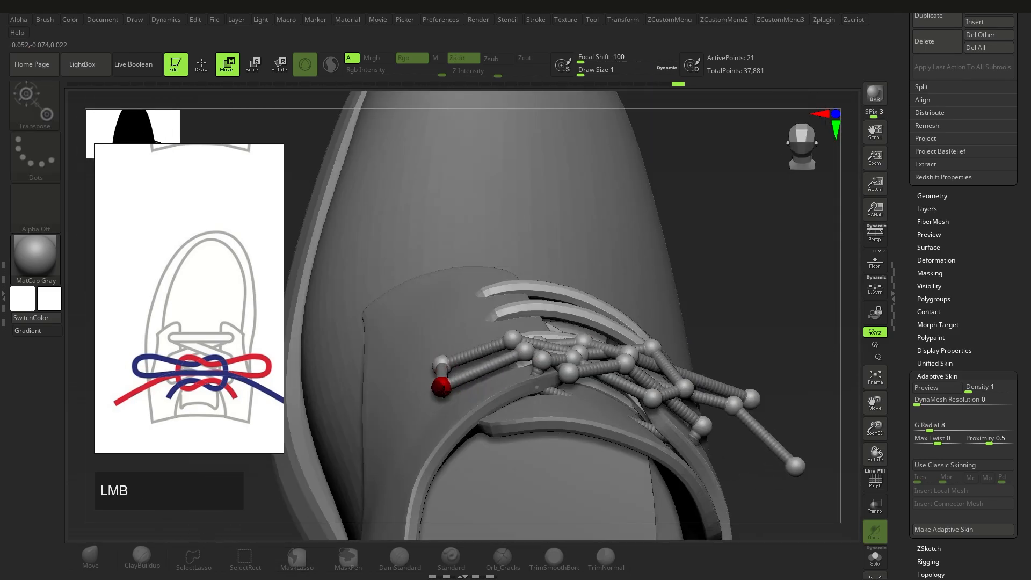
Step: Pull a new ZSphere down from the right loop end to extend the loop
right_drag(569, 400, 515, 397)
drag(677, 376, 686, 379)
right_drag(685, 384, 596, 382)
drag(597, 371, 603, 369)
right_drag(542, 376, 596, 370)
ctrl+right_drag(596, 370, 598, 385)
drag(530, 340, 531, 349)
drag(531, 349, 535, 417)
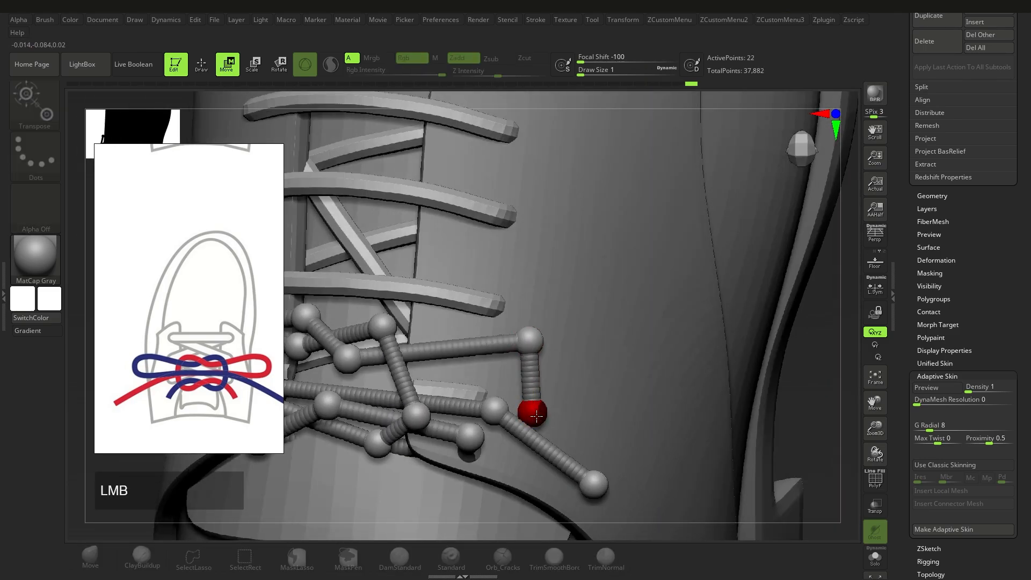
right_drag(548, 408, 486, 409)
right_drag(485, 409, 551, 418)
Step: Add another loop ZSphere, pull a hanging tail down from the knot, and preview the skinned lace
key(q)
drag(631, 417, 634, 425)
key(w)
right_drag(559, 430, 491, 424)
drag(450, 385, 450, 395)
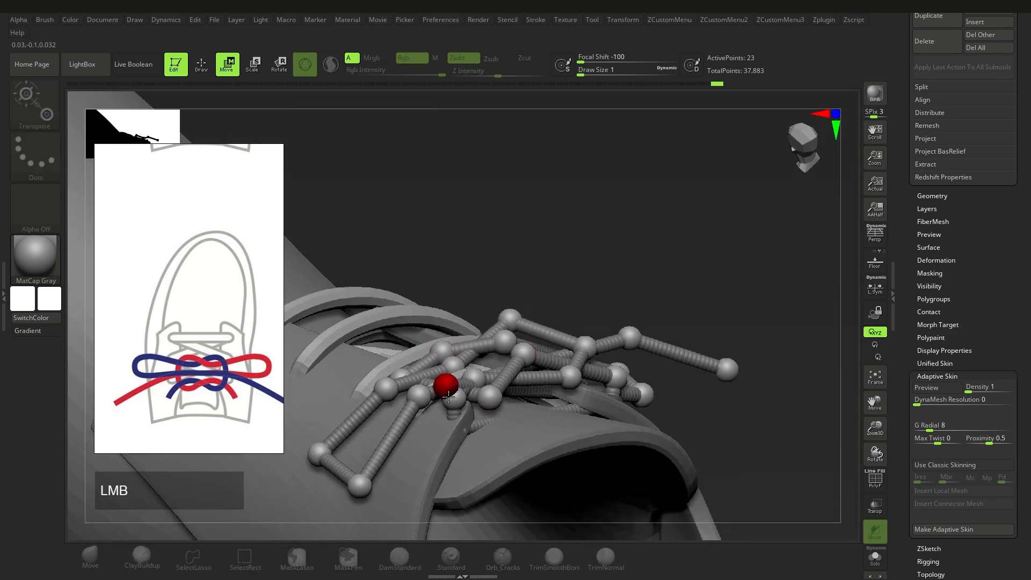
drag(534, 383, 533, 392)
right_drag(533, 392, 451, 399)
drag(429, 404, 430, 408)
right_drag(462, 418, 545, 456)
drag(512, 322, 499, 446)
right_drag(499, 445, 534, 382)
drag(534, 382, 533, 387)
key(a)
Step: Duplicate the 25-sphere lace ZSphere subtool and hide the copy
right_drag(534, 387, 512, 408)
ctrl+right_drag(513, 408, 456, 416)
drag(1027, 212, 1028, 448)
click(928, 572)
click(968, 432)
Step: Select the original lace ZSphere subtool and generate an adaptive skin mesh from it
click(1009, 450)
right_drag(671, 397, 496, 402)
alt+right_drag(497, 402, 534, 437)
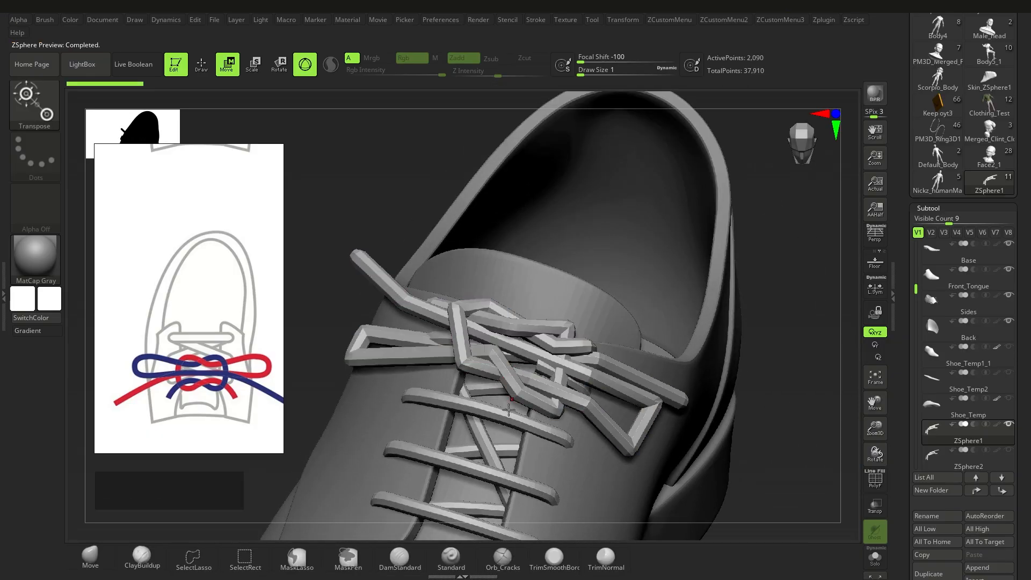
drag(1028, 448, 1027, 212)
click(927, 502)
shift+drag(919, 484, 919, 385)
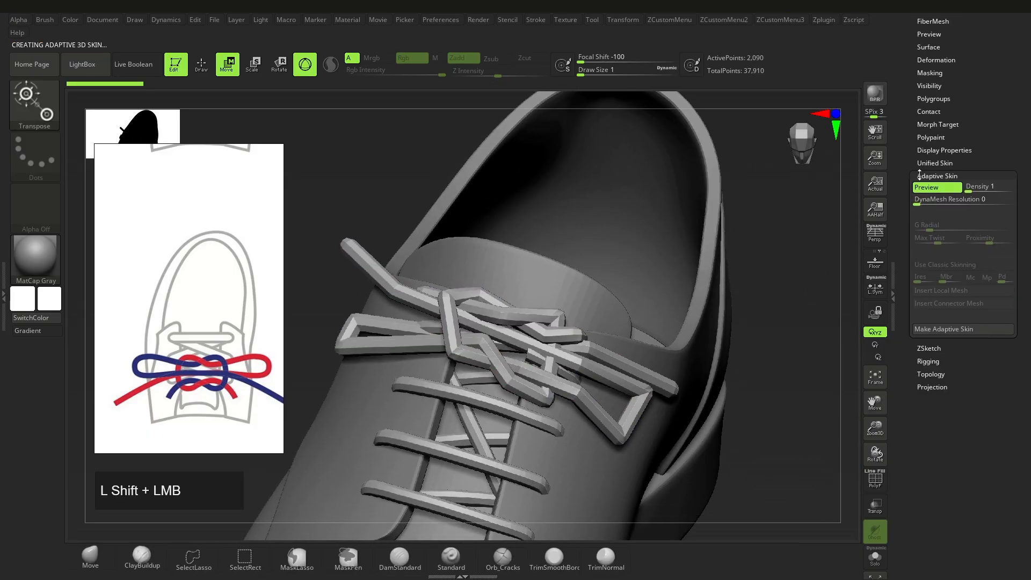
Step: Mask everything except one lace loop end and pull it into a rounder shape
click(936, 60)
key(q)
right_drag(708, 387, 645, 389)
ctrl+right_drag(644, 389, 635, 393)
key(ctrl+z)
ctrl+drag(671, 351, 583, 451)
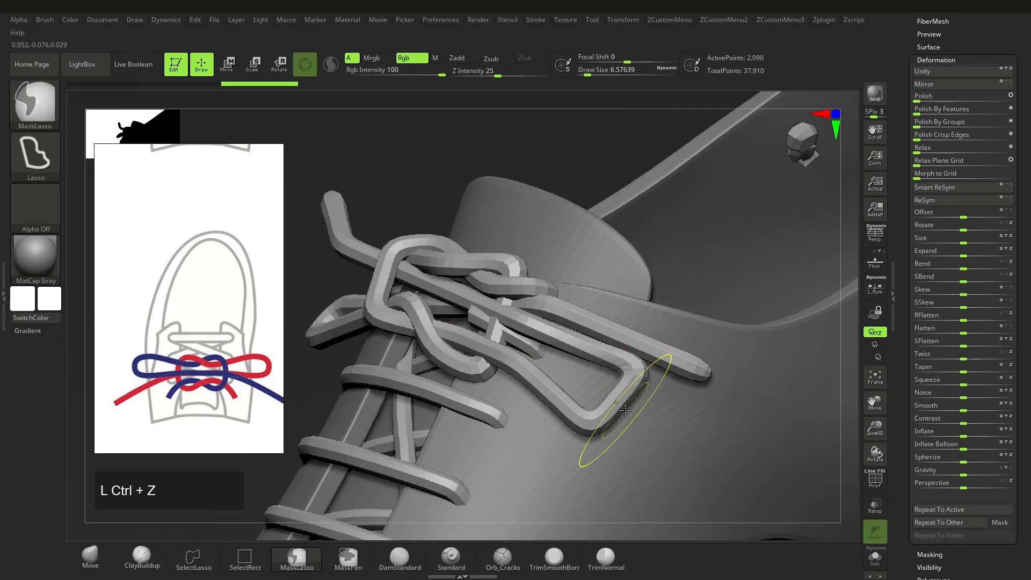
key(s)
drag(625, 415, 631, 416)
mouse_move(623, 403)
ctrl+right_down()
mouse_move(616, 410)
mouse_move(607, 370)
ctrl+right_up()
Step: Mask all but another lace section and move it into a rounder loop curve
right_drag(499, 381, 585, 387)
alt+right_drag(585, 386, 563, 424)
key(w)
ctrl+click(553, 377)
right_drag(471, 364, 558, 365)
key(w)
ctrl+click(564, 364)
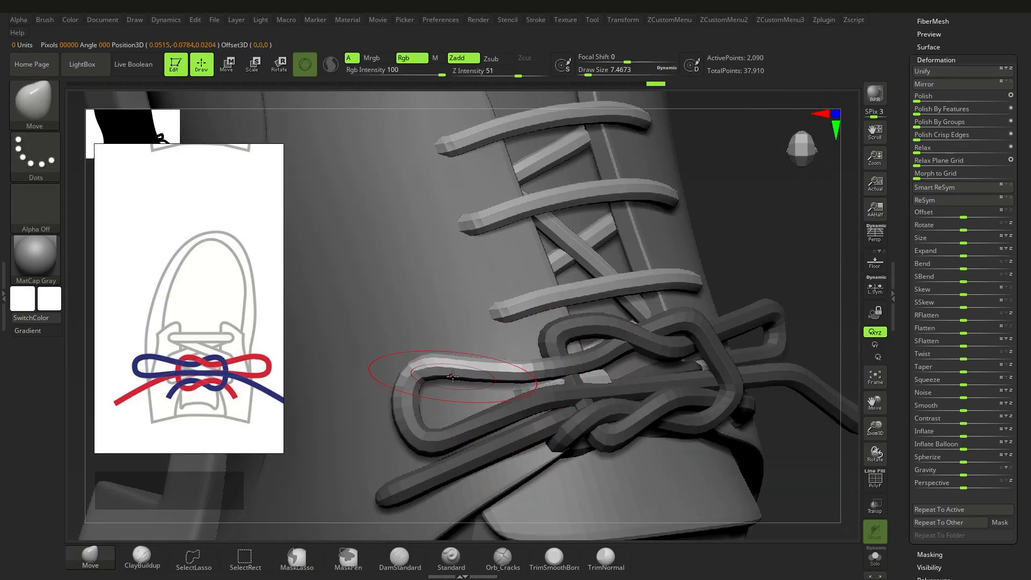
drag(384, 418, 386, 419)
mouse_move(385, 419)
ctrl+right_down()
mouse_move(439, 414)
mouse_move(559, 451)
ctrl+right_up()
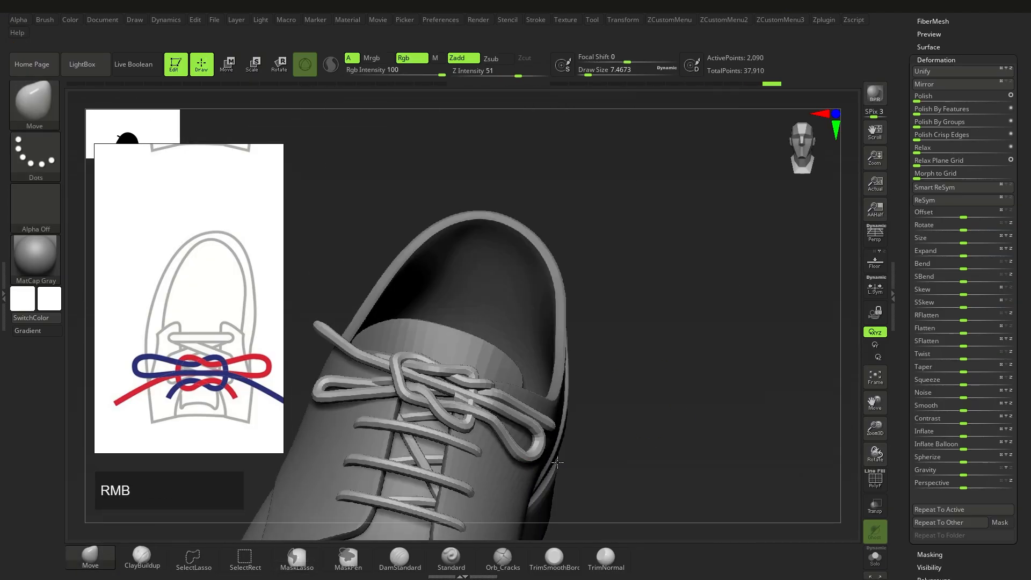
Step: Make the duplicate ZSphere2 lace subtool the active one
right_drag(516, 390, 515, 344)
alt+click(529, 375)
right_drag(483, 419, 579, 452)
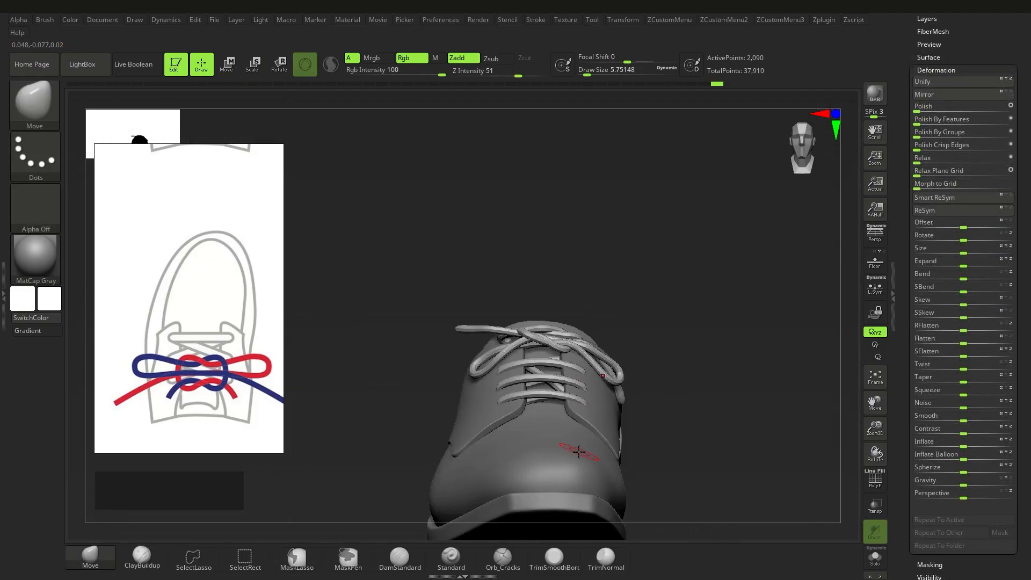
drag(1029, 353, 1029, 461)
click(1005, 429)
ctrl+right_drag(698, 343, 547, 387)
Step: Show the lace ZSpheres and move the upper-left ZSphere upward
key(a)
alt+right_drag(473, 392, 518, 370)
click(492, 349)
key(w)
drag(493, 349, 490, 334)
Step: Insert new ZSpheres on the lace link and on the left loop
key(q)
click(489, 367)
key(w)
shift+right_drag(408, 397, 502, 400)
right_drag(548, 351, 507, 416)
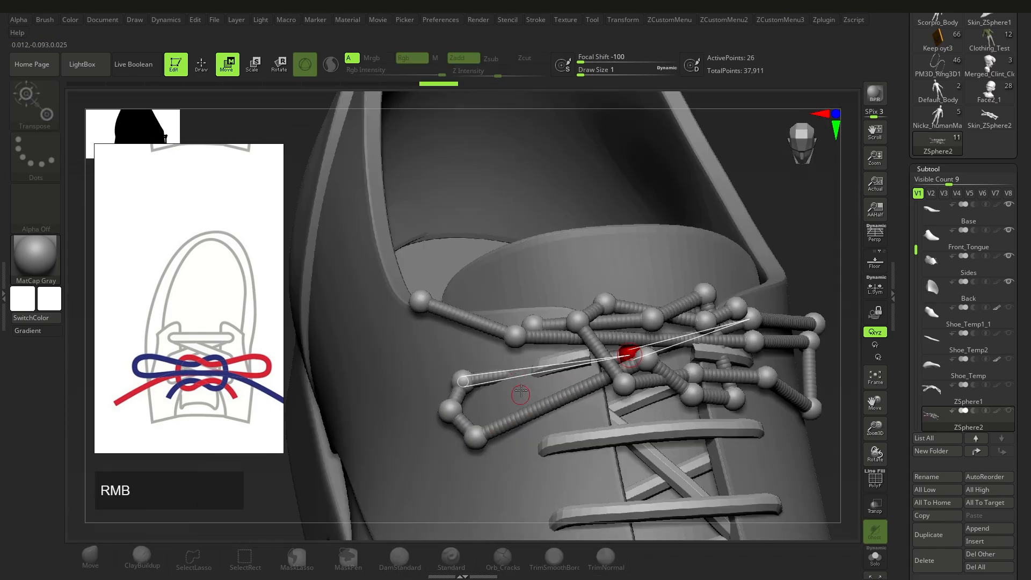
key(q)
click(575, 352)
key(w)
Step: Move the middle knot ZSphere down
right_drag(518, 370, 570, 371)
drag(528, 403, 533, 390)
right_drag(542, 397, 499, 376)
drag(542, 336, 540, 345)
right_drag(489, 286, 472, 376)
drag(468, 387, 465, 395)
right_drag(514, 400, 607, 419)
alt+right_drag(607, 419, 590, 376)
click(467, 445)
drag(507, 321, 502, 350)
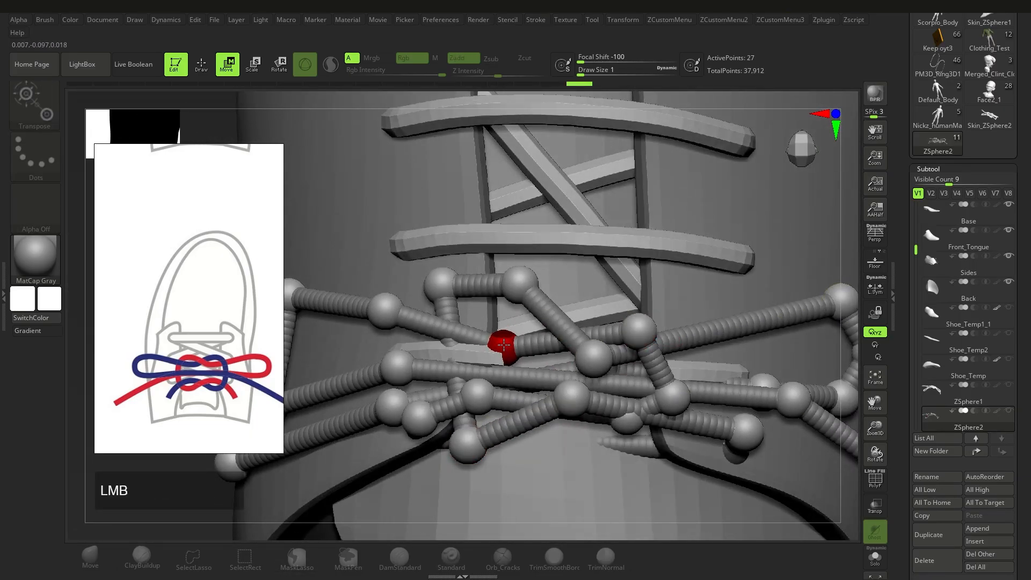
Step: Reposition a lace ZSphere on the far side, then add and move a loop ZSphere
right_drag(501, 350, 463, 368)
drag(603, 366, 601, 360)
right_drag(601, 360, 638, 349)
click(410, 340)
right_drag(410, 340, 580, 358)
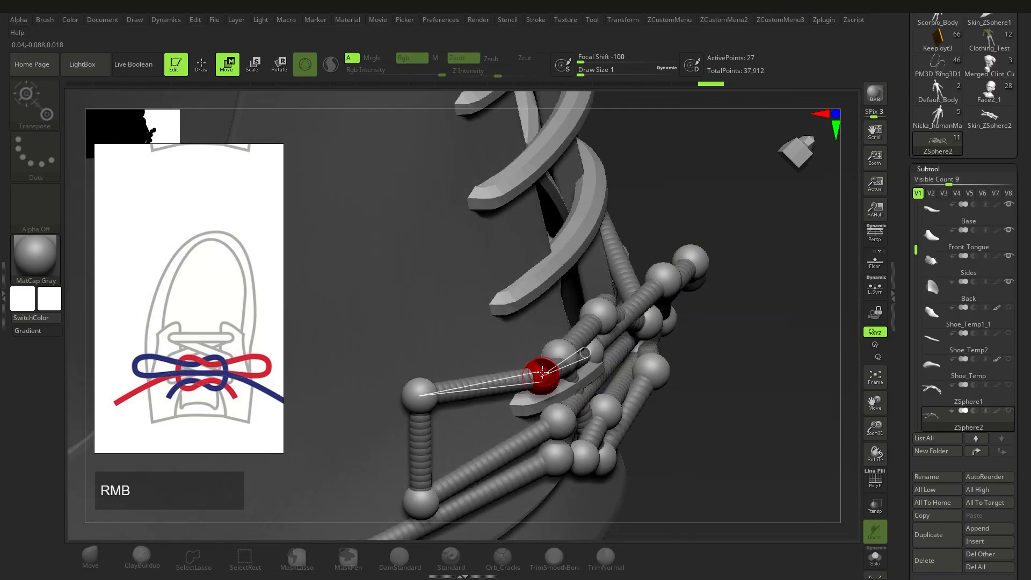
key(q)
click(473, 392)
key(w)
drag(473, 391, 446, 370)
right_drag(446, 370, 481, 416)
alt+click(497, 422)
Step: With ZSphere2 active again, add a ZSphere to the lace loop and lower it
click(968, 418)
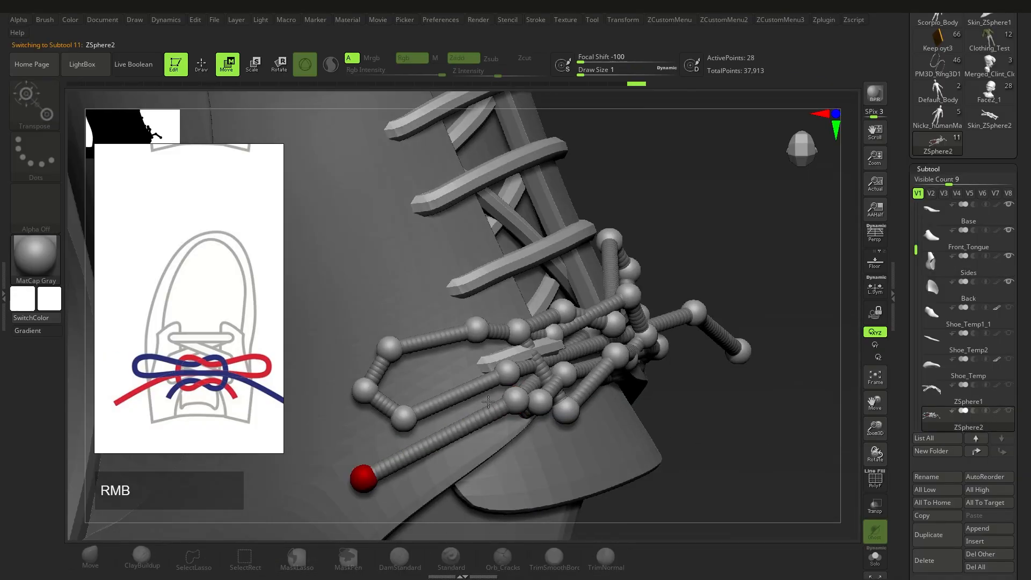
drag(504, 417, 487, 396)
key(q)
click(527, 398)
right_drag(488, 396, 563, 394)
key(w)
drag(564, 394, 561, 431)
right_drag(561, 431, 528, 417)
drag(527, 416, 528, 444)
right_drag(529, 444, 451, 413)
alt+right_drag(451, 413, 563, 387)
Step: Preview the skinned laces, then add another lace ZSphere and reposition it
key(a)
mouse_move(564, 386)
alt+right_down()
mouse_move(579, 373)
mouse_move(563, 397)
alt+right_up()
ctrl+right_drag(563, 397, 663, 371)
key(a)
key(q)
click(663, 372)
key(w)
drag(467, 456, 456, 477)
right_drag(456, 477, 623, 411)
drag(623, 410, 628, 431)
Step: Add a ZSphere at the lace end and adjust its position
right_drag(474, 373, 529, 390)
key(q)
click(600, 372)
key(w)
drag(529, 390, 532, 400)
right_drag(532, 400, 586, 397)
drag(586, 396, 591, 400)
mouse_move(591, 400)
right_down()
mouse_move(626, 348)
mouse_move(601, 387)
mouse_move(534, 403)
mouse_move(543, 387)
mouse_move(677, 397)
right_up()
Step: Check the skin preview, then shift several ZSpheres along the lace chain
key(a)
key(q)
key(a)
key(w)
drag(677, 397, 673, 383)
right_drag(673, 383, 647, 407)
drag(647, 406, 649, 410)
right_drag(649, 411, 610, 427)
drag(610, 427, 610, 432)
right_drag(611, 432, 578, 419)
drag(578, 419, 580, 424)
Step: Lower more lace ZSpheres while checking the skinned result to spread the loops wider
right_drag(579, 424, 502, 391)
drag(502, 391, 500, 395)
mouse_move(499, 394)
right_down()
mouse_move(621, 457)
mouse_move(504, 393)
mouse_move(506, 403)
right_up()
key(a)
key(a)
drag(539, 389, 546, 406)
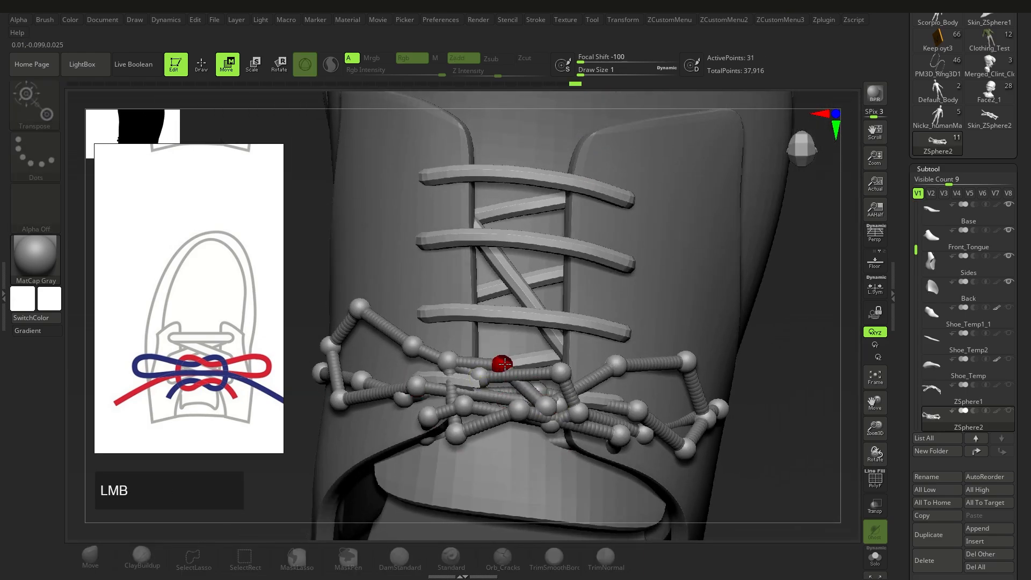
right_drag(465, 436, 547, 414)
drag(548, 413, 522, 429)
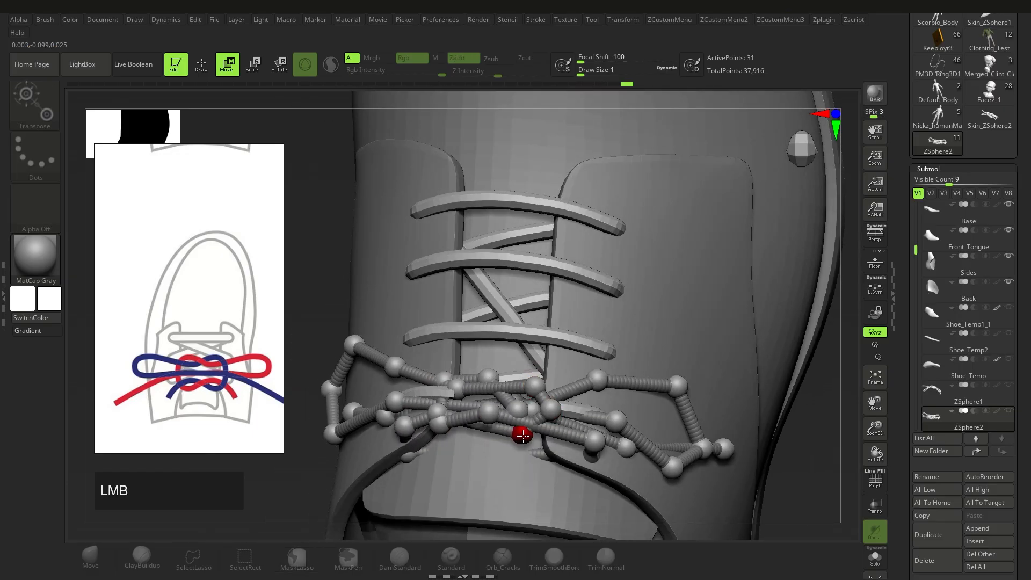
right_drag(596, 448, 538, 456)
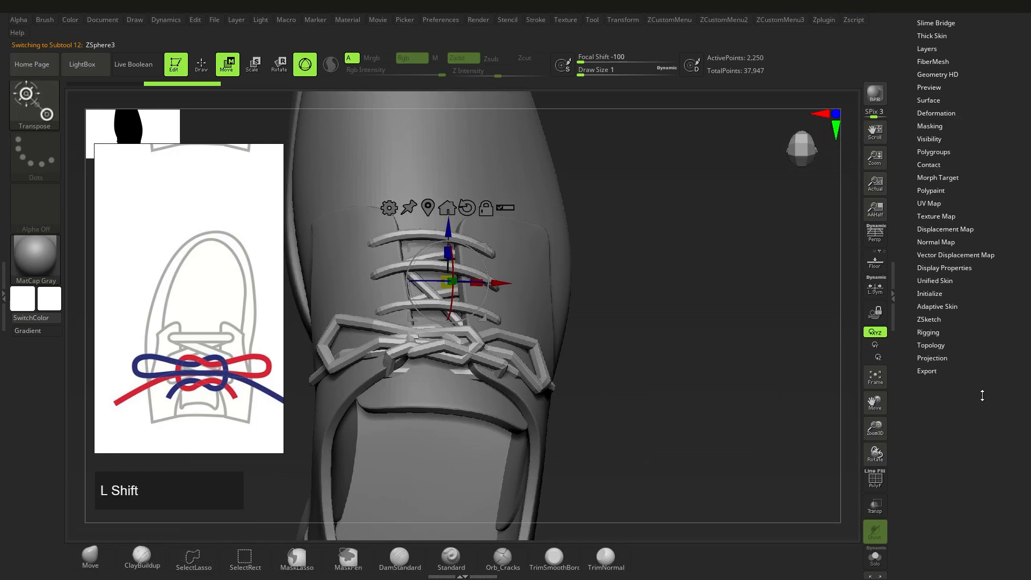
Step: Generate an Adaptive Skin mesh from the lace ZSpheres
click(937, 323)
click(946, 480)
drag(1023, 349, 1023, 536)
click(987, 464)
key(a)
drag(1023, 483, 1024, 215)
click(947, 476)
drag(1025, 348, 1026, 382)
Step: Delete the extra Skin_ZSphere2 and Skin_ZSphere3 skin tools
click(989, 245)
drag(839, 320, 739, 371)
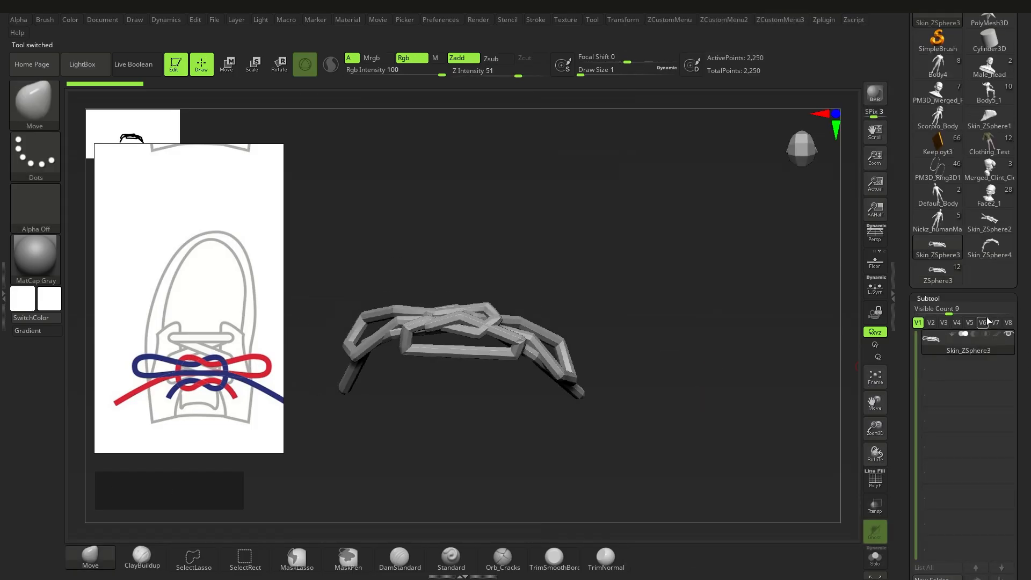
click(989, 221)
drag(984, 269, 984, 294)
drag(1026, 541, 1027, 359)
click(930, 532)
click(990, 62)
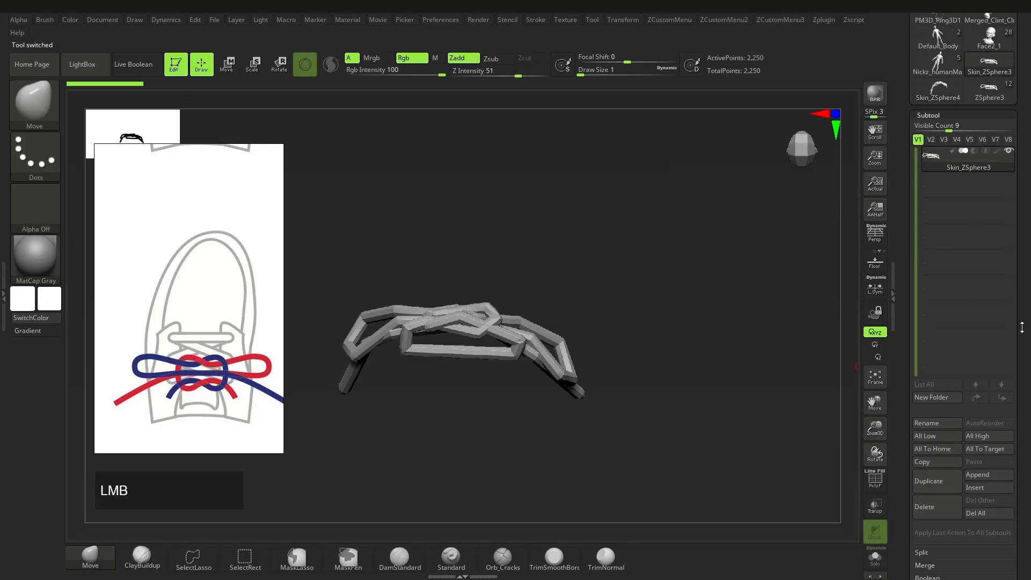
click(929, 506)
Step: Back on the ZSphere3 shoe tool, check polygroups and hide the ZSphere3 subtool
click(937, 87)
alt+click(556, 351)
alt+drag(741, 359, 573, 392)
key(shift+f)
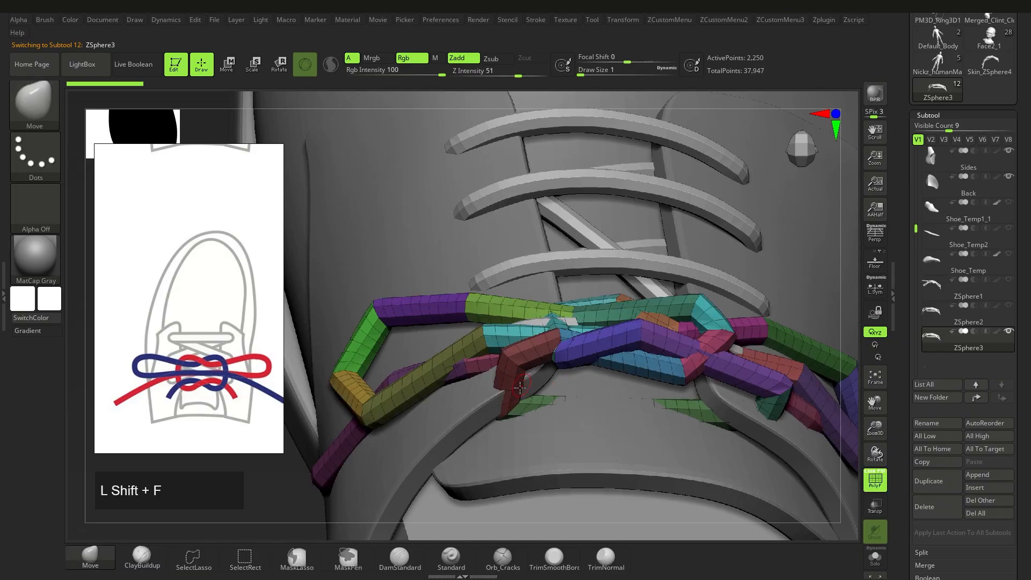
right_drag(762, 373, 885, 357)
click(969, 289)
right_drag(644, 376, 607, 352)
click(968, 341)
click(1009, 331)
Step: Rename the skinned lace tool to 'Lace'
click(990, 62)
click(926, 423)
text(Lace)
key(Return)
click(937, 89)
drag(1027, 405, 1027, 362)
Step: Append Lace to the shoe as Lace1, move it up, and apply Deformation Polish twice
click(978, 433)
click(975, 359)
click(976, 360)
alt+drag(833, 446, 812, 412)
click(928, 73)
shift+click(934, 242)
click(931, 144)
click(930, 144)
right_drag(740, 274, 743, 259)
ctrl+right_drag(742, 259, 746, 293)
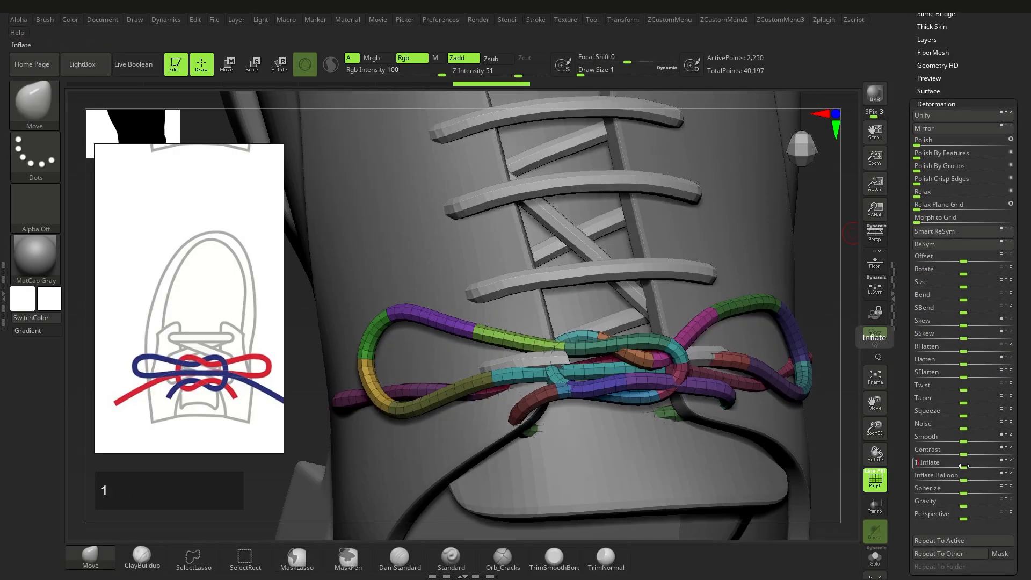
Step: Smooth the lace tail from the shoe's side and turn off polygroup colours
right_drag(762, 258, 634, 209)
alt+right_drag(633, 209, 590, 349)
right_drag(591, 349, 580, 395)
shift+drag(569, 400, 613, 440)
right_drag(613, 440, 709, 397)
key(shift+f)
right_drag(613, 412, 516, 456)
mouse_move(515, 457)
alt+right_down()
mouse_move(537, 376)
mouse_move(564, 357)
mouse_move(593, 369)
mouse_move(607, 440)
mouse_move(510, 383)
alt+right_up()
key(w)
key(q)
Step: Solo the laces, hide a left-loop segment, and set the brush size to about 7.47
alt+click(462, 333)
right_drag(461, 333, 424, 376)
ctrl+shift+click(466, 378)
click(874, 558)
ctrl+right_drag(590, 408, 606, 451)
ctrl+shift+click(632, 440)
mouse_move(457, 301)
ctrl+shift+mouse_down()
mouse_move(515, 349)
mouse_move(568, 336)
ctrl+shift+mouse_up()
ctrl+click(587, 267)
ctrl+shift+click(607, 263)
key(ctrl+z)
ctrl+click(617, 279)
ctrl+click(614, 290)
key(s)
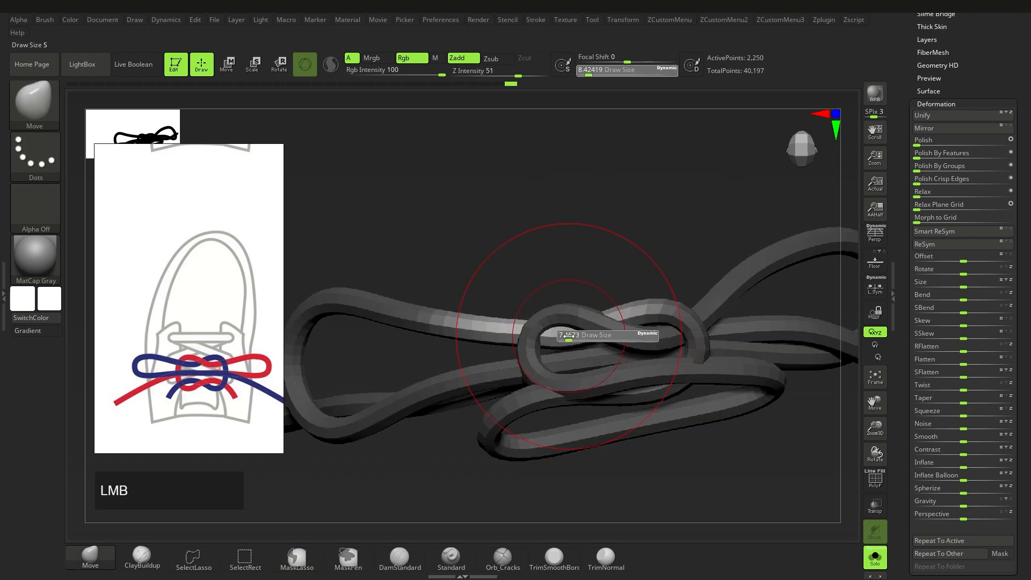
Step: Reshape the lace loop with the Move brush, then mask all but one segment
drag(467, 452, 515, 316)
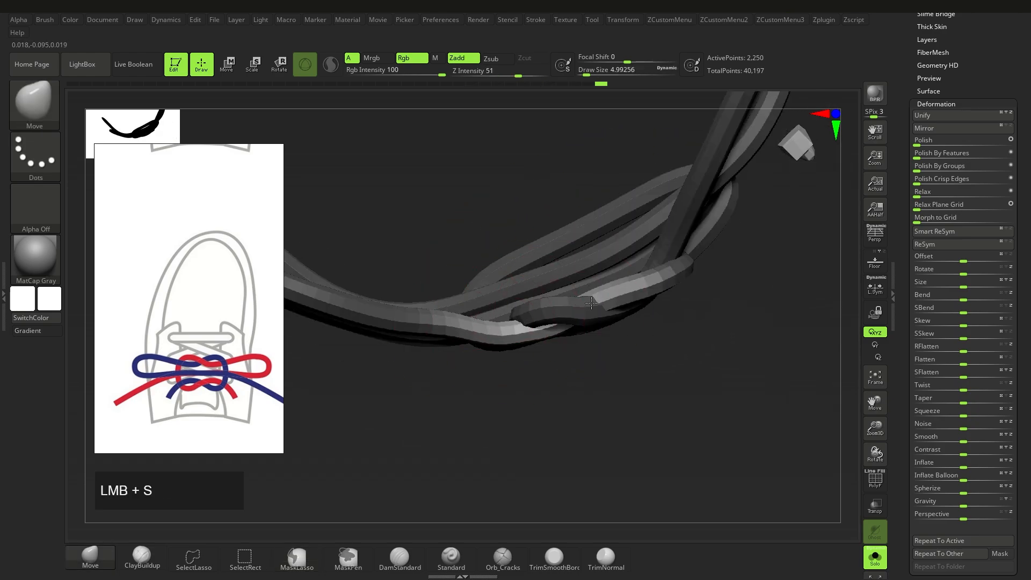
right_drag(590, 302, 485, 332)
key(s)
drag(485, 331, 510, 355)
ctrl+drag(511, 242, 542, 274)
drag(473, 306, 546, 349)
key(w)
ctrl+drag(671, 384, 539, 352)
alt+right_drag(547, 367, 466, 371)
key(w)
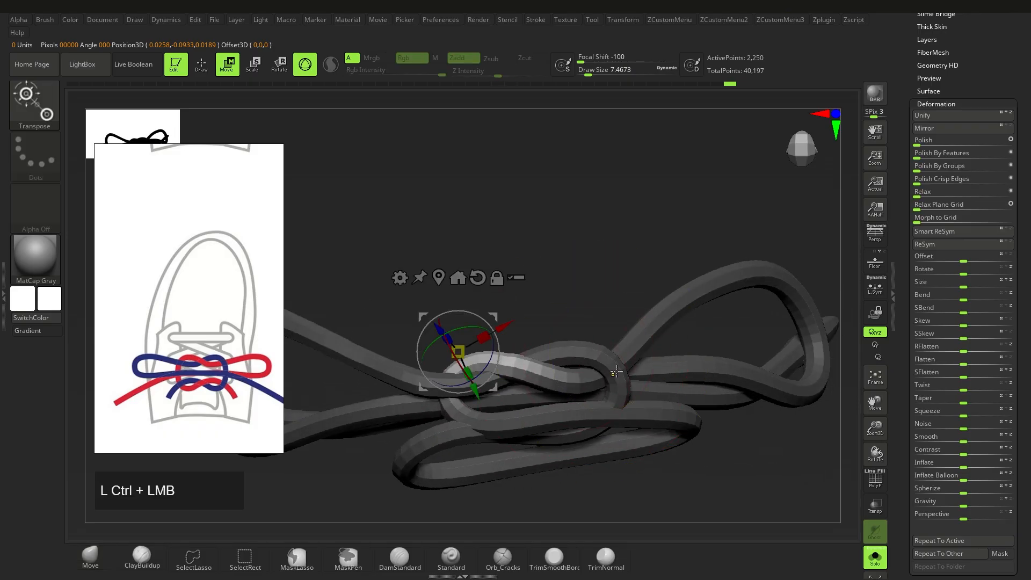
ctrl+drag(559, 289, 601, 299)
Step: Mask and invert around individual lace segments and pull them down into place
ctrl+shift+click(609, 357)
ctrl+click(596, 343)
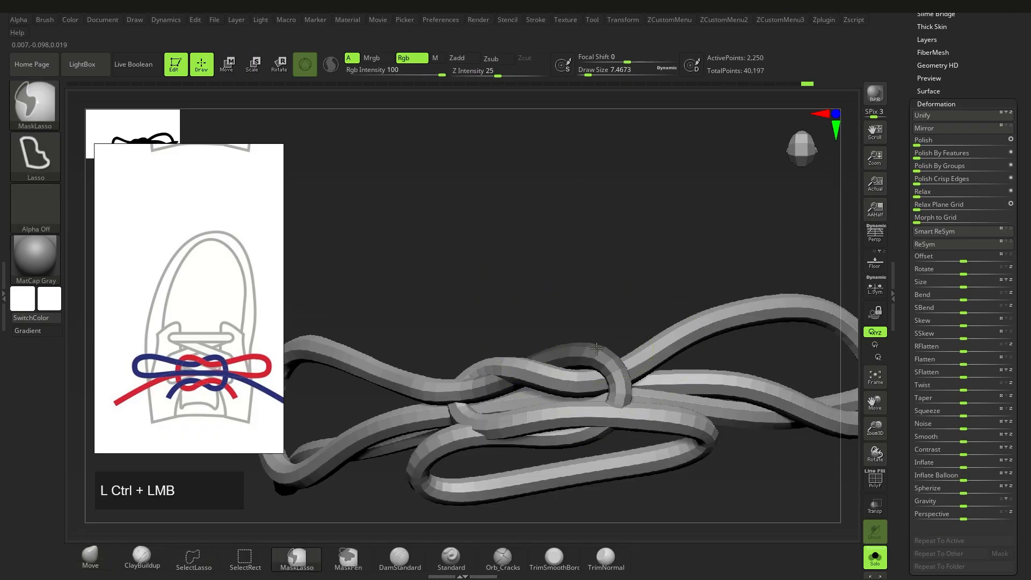
drag(595, 352, 595, 362)
mouse_move(584, 363)
right_down()
mouse_move(637, 333)
mouse_move(585, 368)
right_up()
ctrl+click(614, 345)
key(w)
key(q)
ctrl+shift+click(580, 381)
ctrl+shift+click(630, 362)
ctrl+click(601, 388)
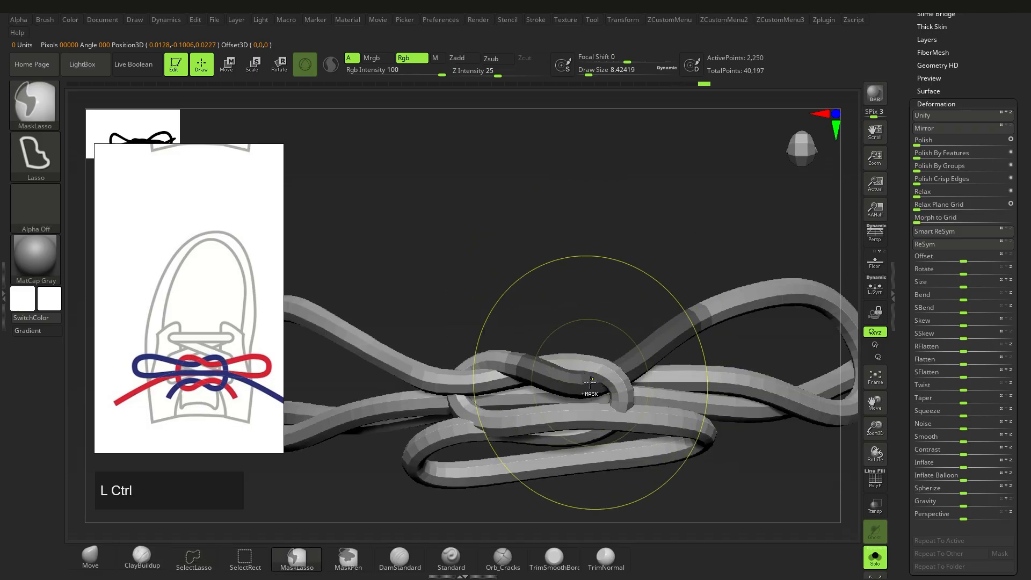
ctrl+click(593, 344)
drag(557, 375, 555, 383)
right_drag(580, 402, 577, 371)
ctrl+shift+click(575, 349)
Step: Isolate another lace segment, press it into shape, and check the bow on the whole shoe
ctrl+shift+click(596, 327)
ctrl+click(610, 315)
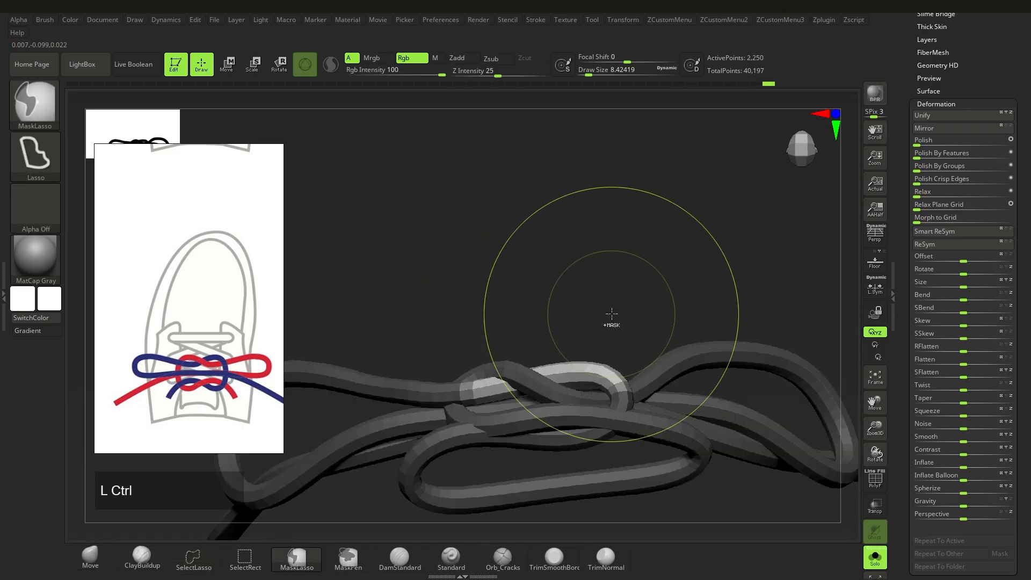
right_drag(610, 315, 600, 343)
drag(599, 371, 598, 377)
ctrl+right_drag(511, 396, 598, 336)
ctrl+drag(598, 336, 606, 344)
click(875, 557)
mouse_move(579, 376)
right_down()
mouse_move(570, 410)
mouse_move(556, 413)
mouse_move(584, 430)
mouse_move(601, 402)
mouse_move(537, 370)
right_up()
key(ctrl+z)
key(s)
drag(609, 363, 605, 363)
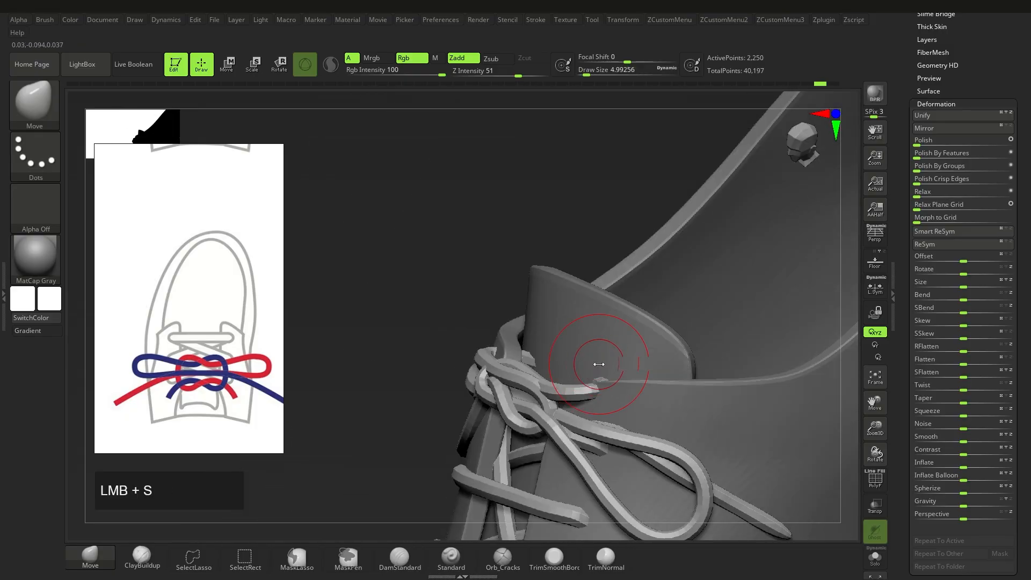
Step: Solo the laces again, isolate one segment with an inverted mask, and use a smaller brush
click(874, 558)
ctrl+shift+click(584, 361)
ctrl+shift+click(584, 361)
mouse_move(584, 362)
alt+right_down()
mouse_move(572, 346)
mouse_move(595, 335)
alt+right_up()
key(s)
drag(585, 322, 589, 322)
right_drag(590, 322, 537, 344)
key(space)
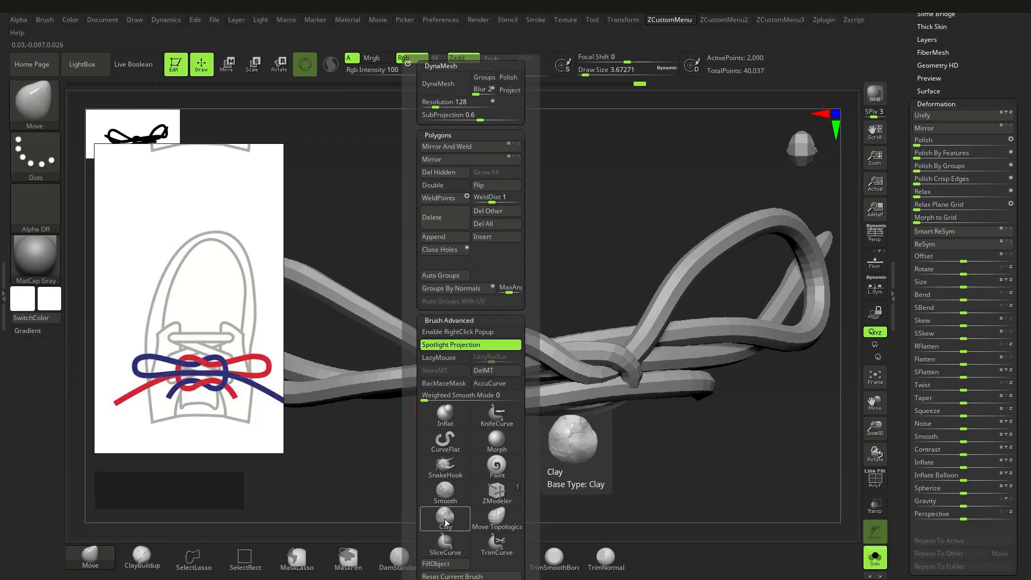
Step: Reshape the lace strand and bow loops with topology-aware moving, toggling the shoe's visibility
click(448, 515)
drag(515, 343, 519, 339)
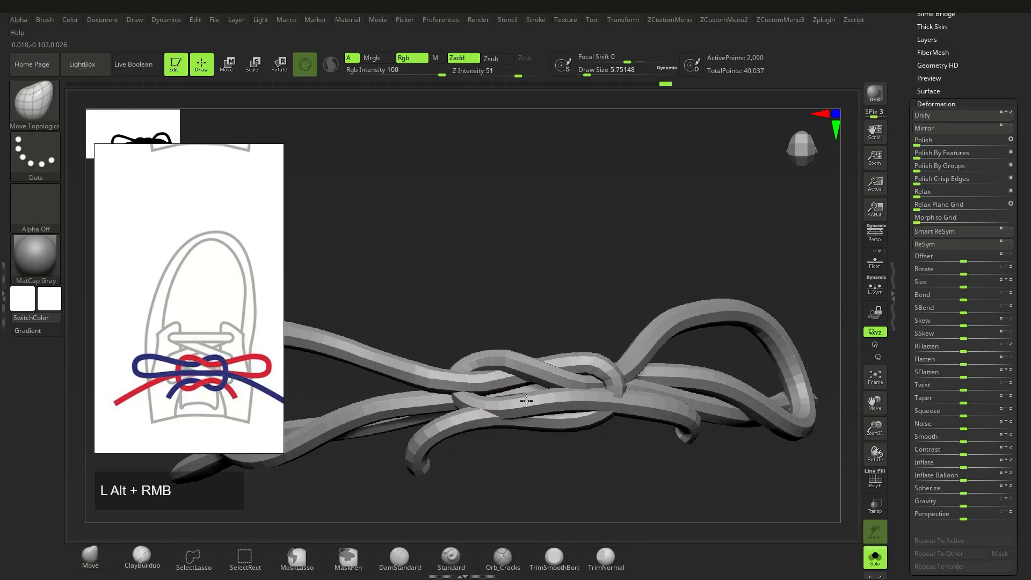
right_drag(578, 404, 585, 410)
click(874, 557)
key(q)
drag(572, 388, 569, 383)
ctrl+right_drag(569, 383, 601, 424)
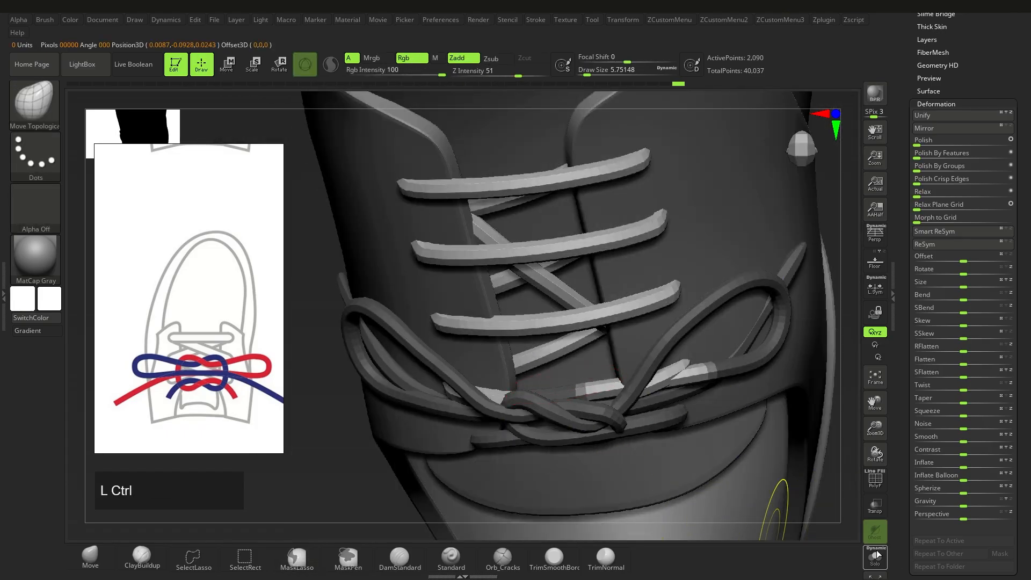
click(875, 557)
click(875, 558)
right_drag(657, 370, 635, 385)
Step: Move a lace part as a whole, undo the change, and select Derby_Shoes1
key(w)
drag(580, 352, 582, 343)
right_drag(582, 343, 591, 386)
alt+drag(590, 380, 591, 365)
key(q)
mouse_move(591, 365)
right_down()
mouse_move(588, 446)
mouse_move(490, 416)
mouse_move(604, 359)
mouse_move(552, 385)
mouse_move(580, 387)
right_up()
key(ctrl+z)
alt+click(531, 400)
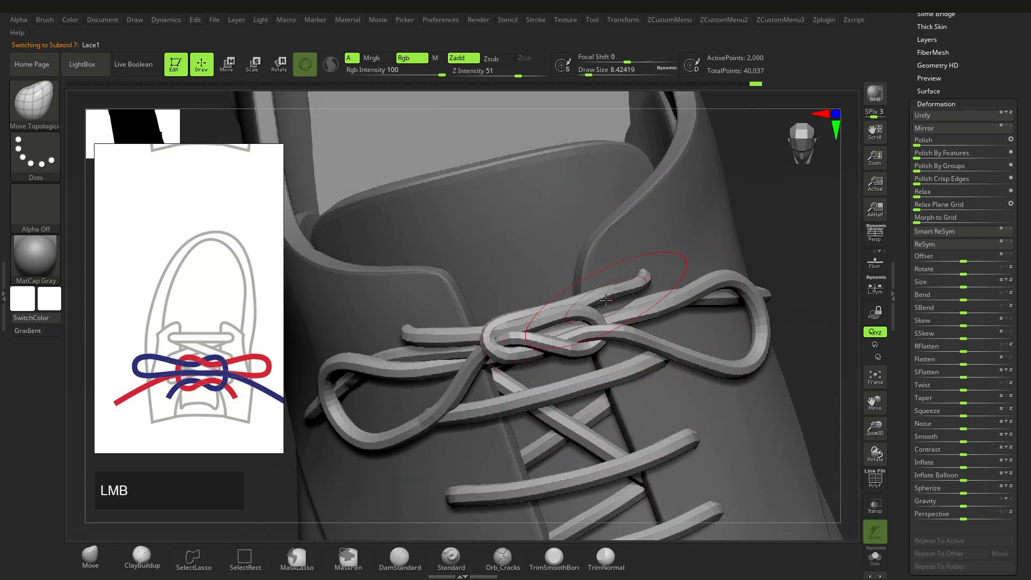
Step: Adjust the bow loops while orbiting around the bow
right_drag(605, 300, 617, 295)
drag(617, 296, 628, 285)
mouse_move(628, 285)
right_down()
mouse_move(663, 274)
mouse_move(644, 300)
right_up()
drag(644, 300, 639, 308)
right_drag(639, 309, 604, 355)
mouse_move(604, 354)
alt+right_down()
mouse_move(601, 379)
mouse_move(564, 403)
mouse_move(601, 370)
mouse_move(567, 384)
mouse_move(559, 372)
mouse_move(575, 395)
alt+right_up()
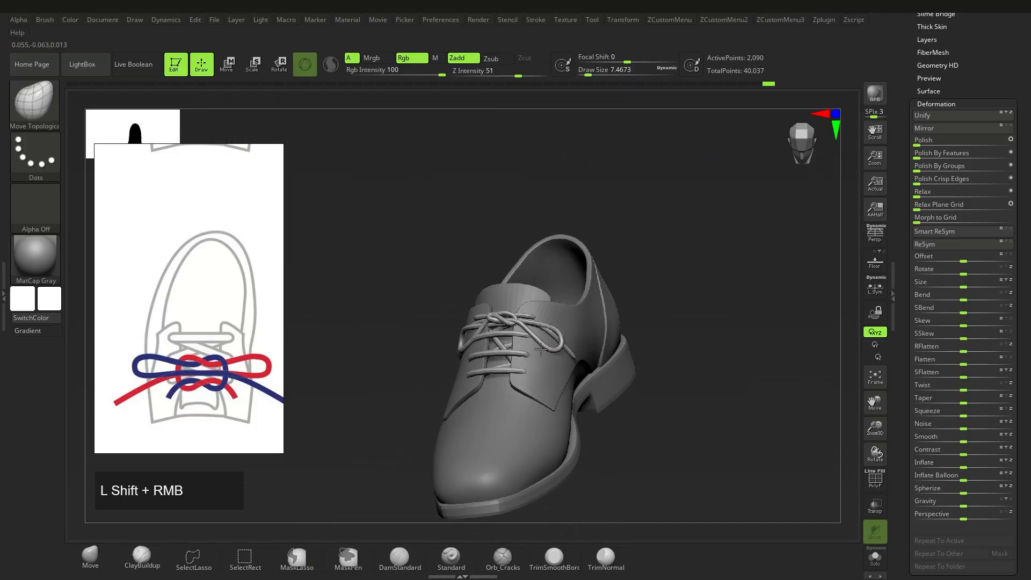
Step: Zoom onto the lace knot, lower the draw size, and pick a brush from the custom menu
mouse_move(558, 426)
ctrl+right_down()
mouse_move(591, 365)
mouse_move(580, 386)
mouse_move(612, 446)
ctrl+right_up()
drag(604, 419, 598, 411)
right_drag(598, 411, 596, 383)
key(s)
drag(597, 382, 593, 382)
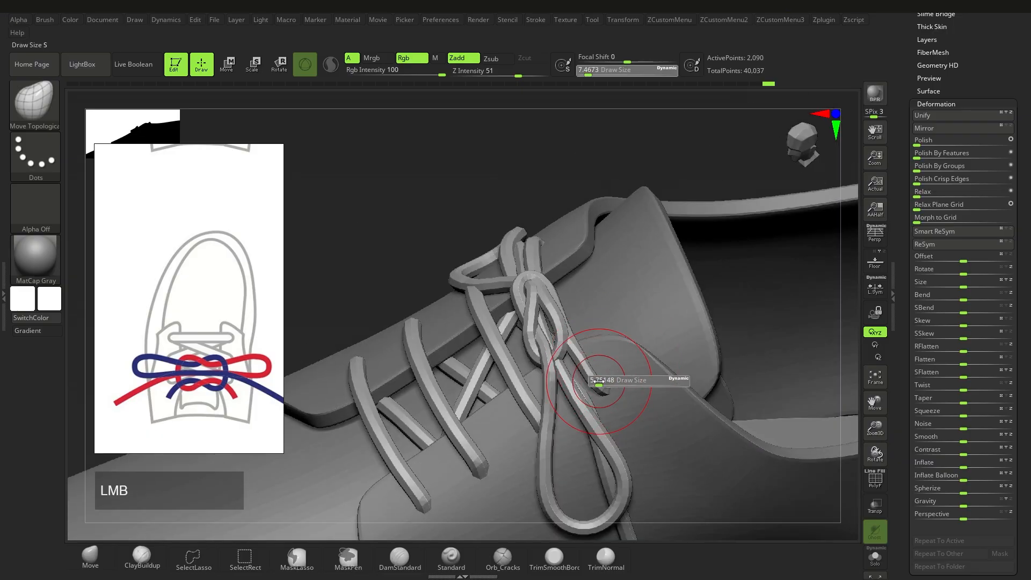
right_drag(594, 382, 606, 360)
ctrl+right_drag(607, 360, 617, 373)
key(1)
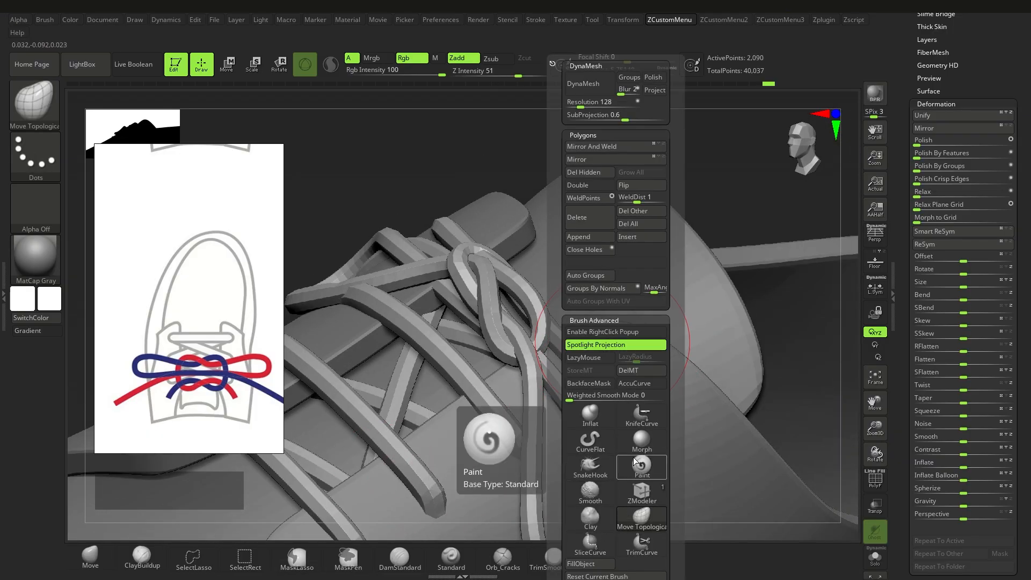
click(594, 541)
key(q)
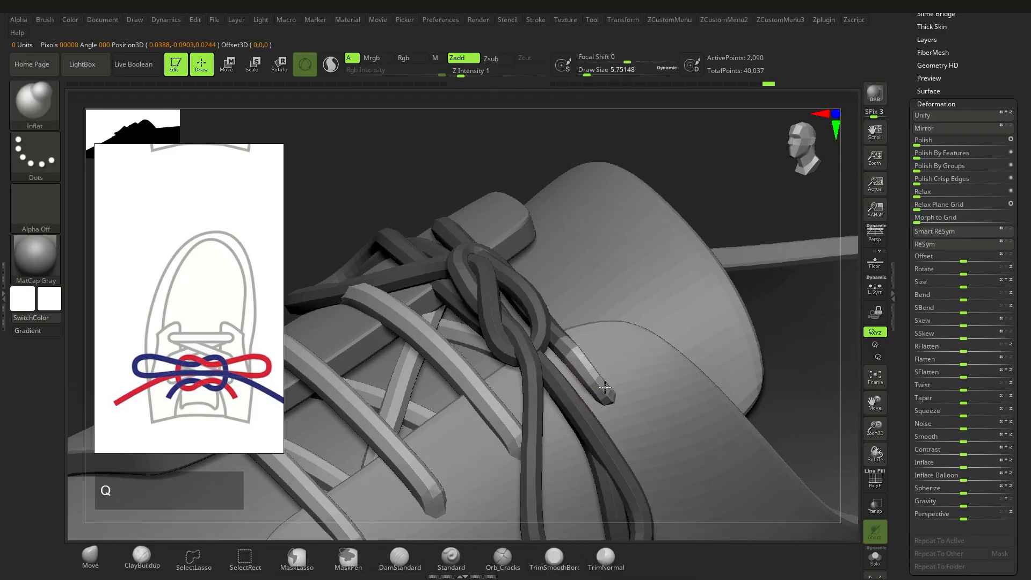
Step: Clear the lace mask, enable Dynamic Subdiv, and switch back to the Derby_Shoes1 subtool
ctrl+drag(753, 372, 772, 386)
right_drag(634, 354, 617, 396)
key(d)
click(571, 193)
ctrl+right_drag(572, 296, 543, 284)
right_drag(542, 285, 494, 357)
alt+click(486, 409)
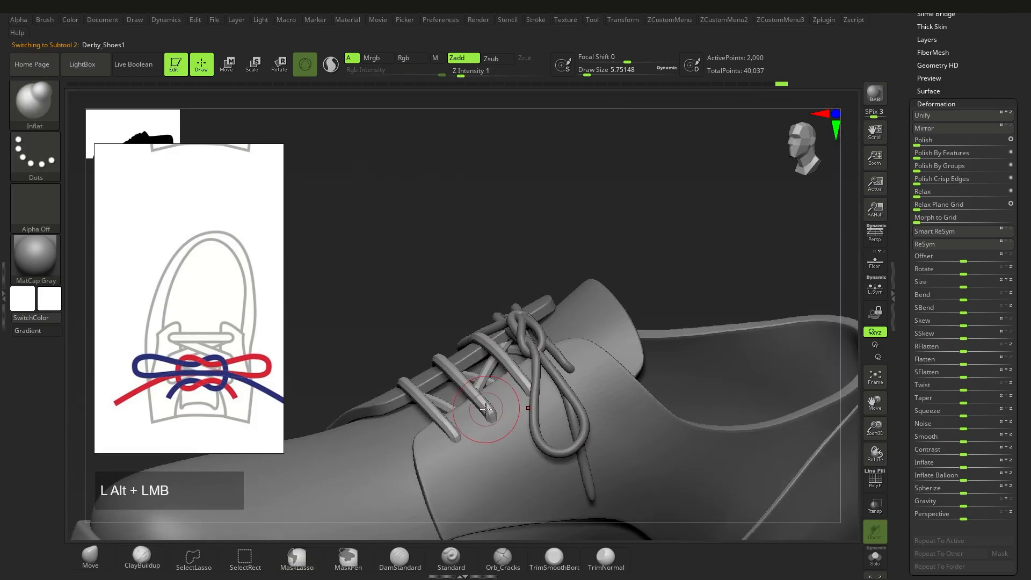
click(669, 19)
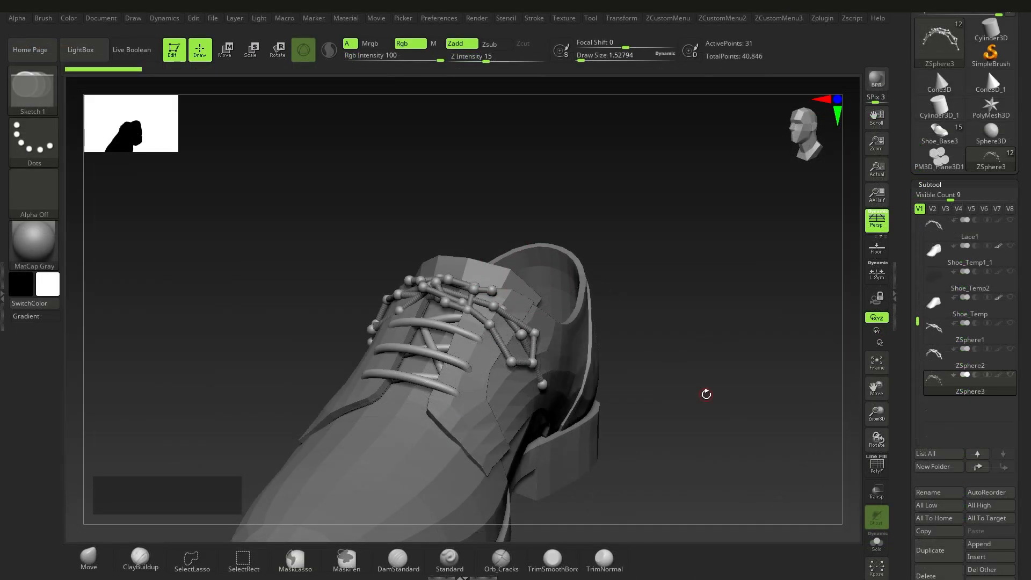
Step: Copy the ZSphere lace chain and create a curve from it via Curves Helper
alt+right_drag(681, 372, 678, 350)
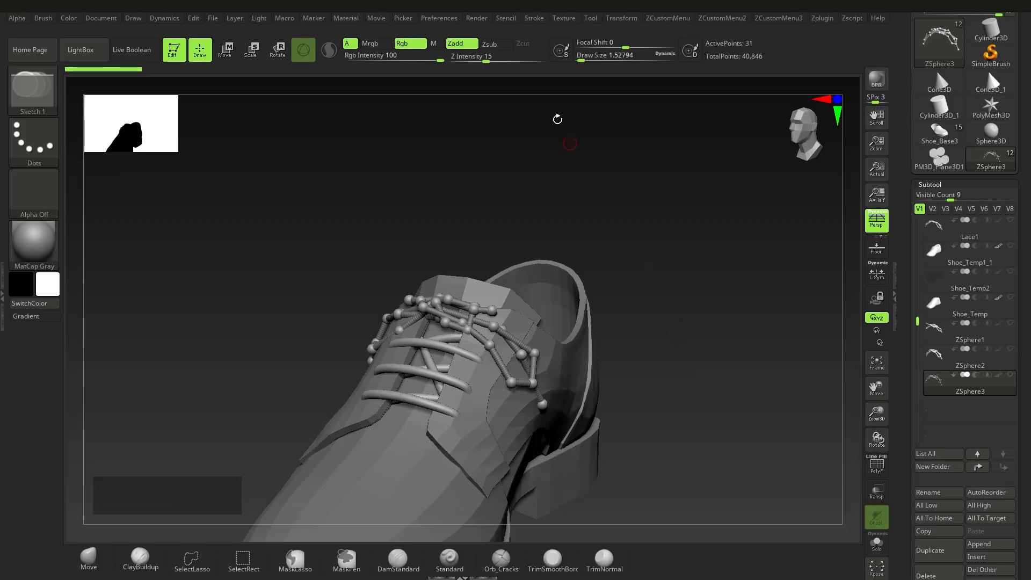
click(538, 22)
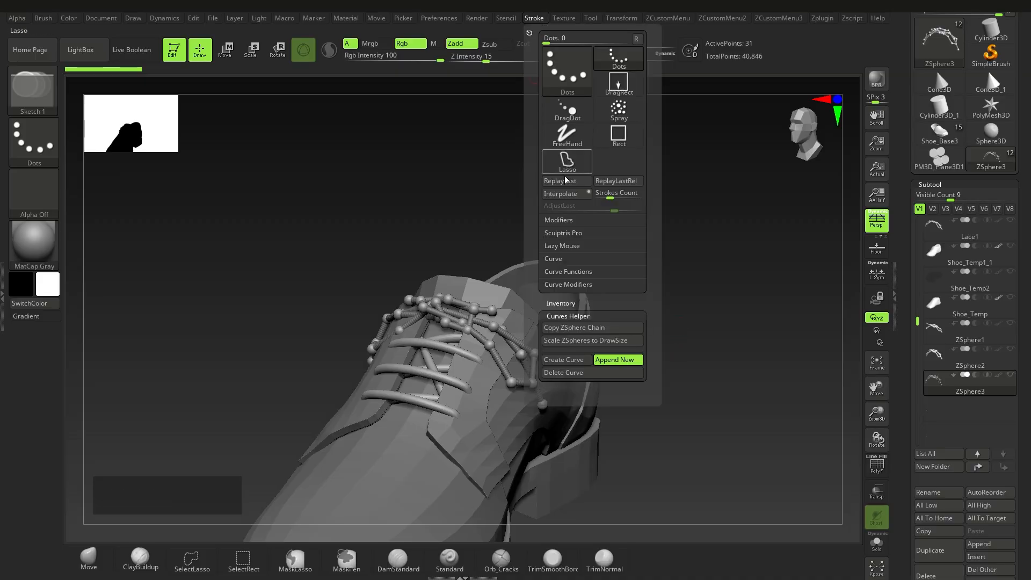
click(560, 328)
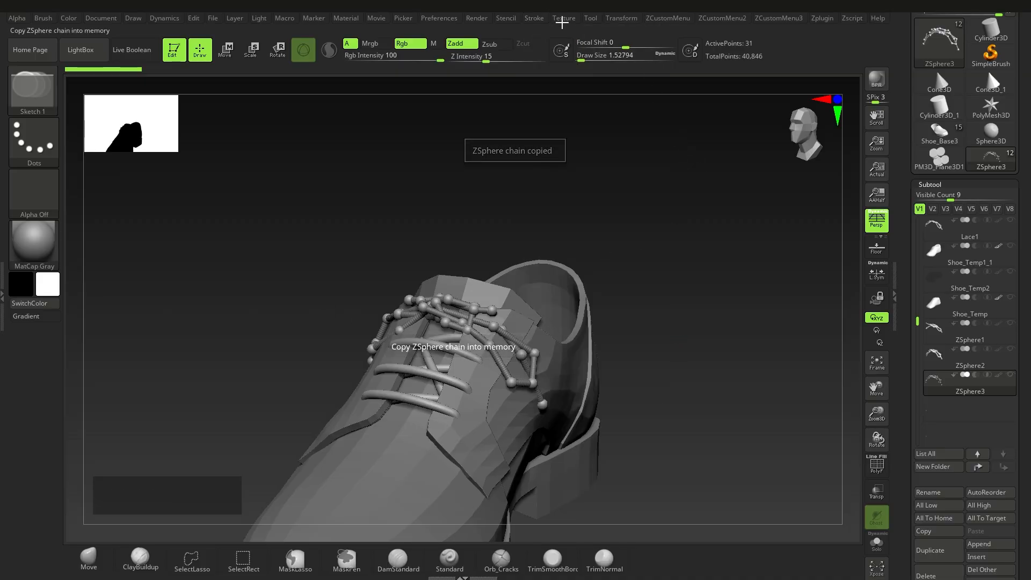
click(539, 20)
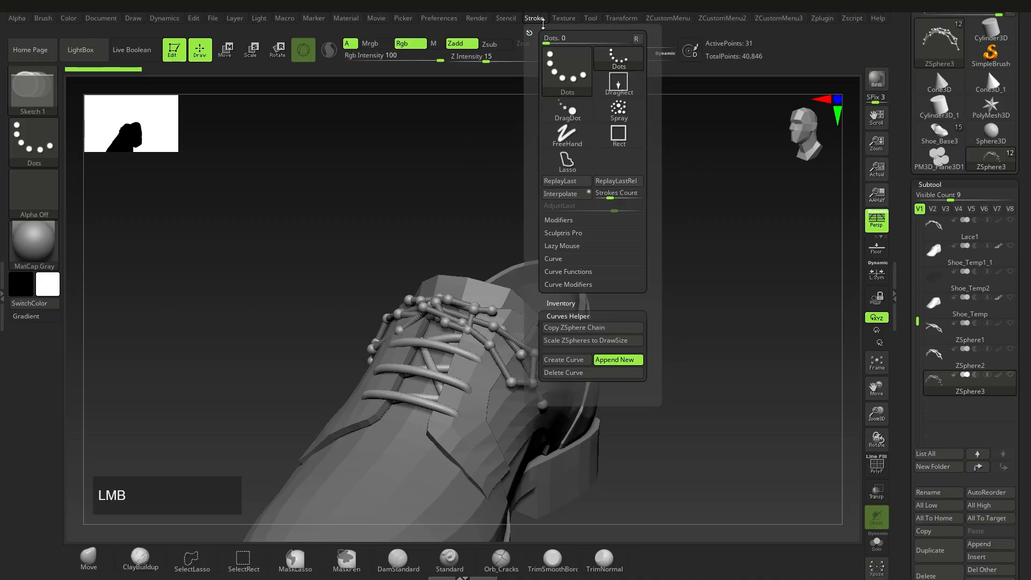
click(564, 360)
Step: Shrink the new cube to almost nothing and move it up-left away from the shoe
key(w)
ctrl+right_drag(527, 364, 384, 366)
drag(454, 321, 359, 310)
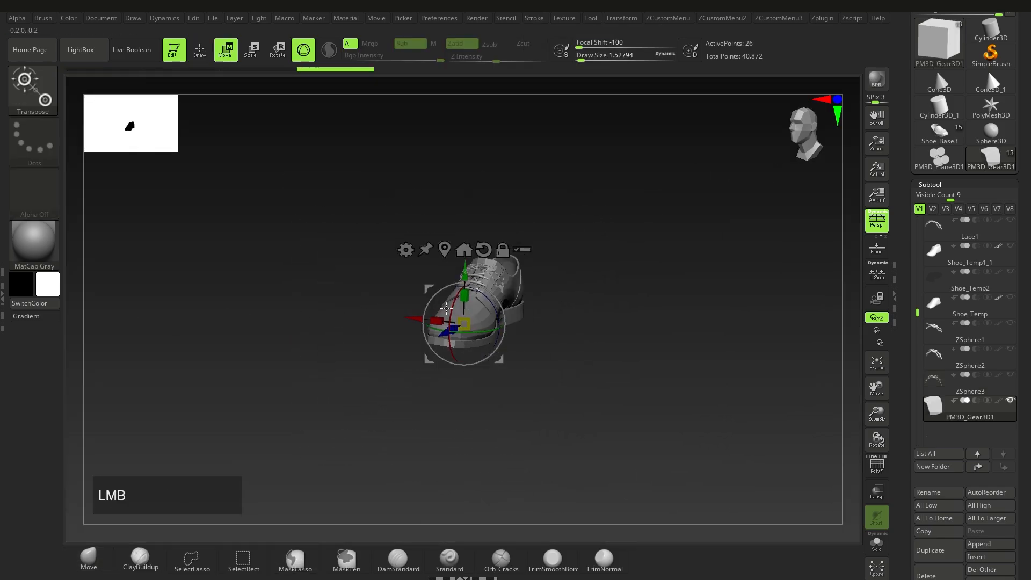
drag(500, 287, 432, 226)
ctrl+right_drag(537, 344, 681, 358)
alt+right_drag(682, 358, 494, 359)
click(876, 542)
Step: Pick the CurveTube brush and click the copied lace curve to wrap it in a tube
key(b)
key(c)
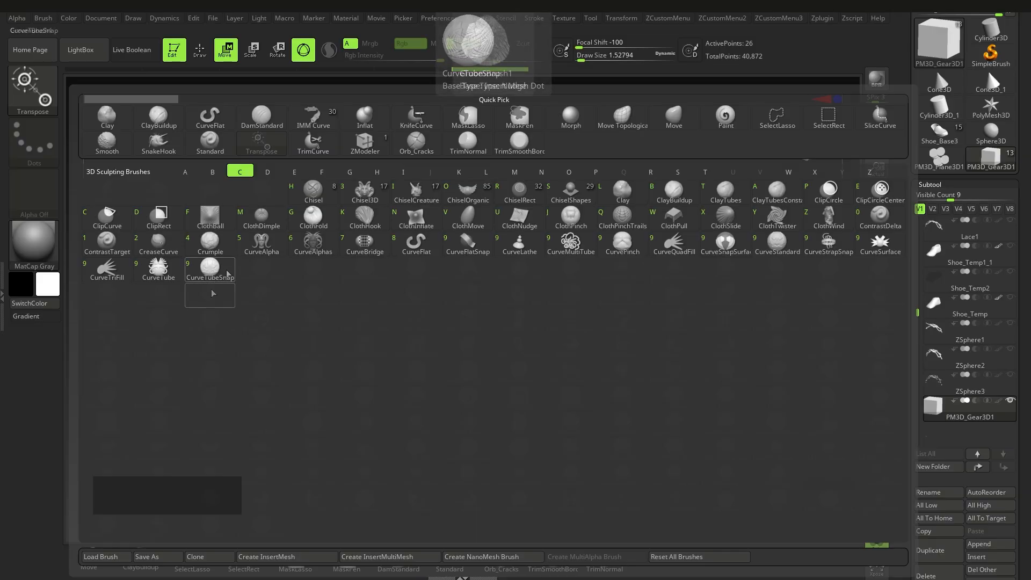
click(174, 283)
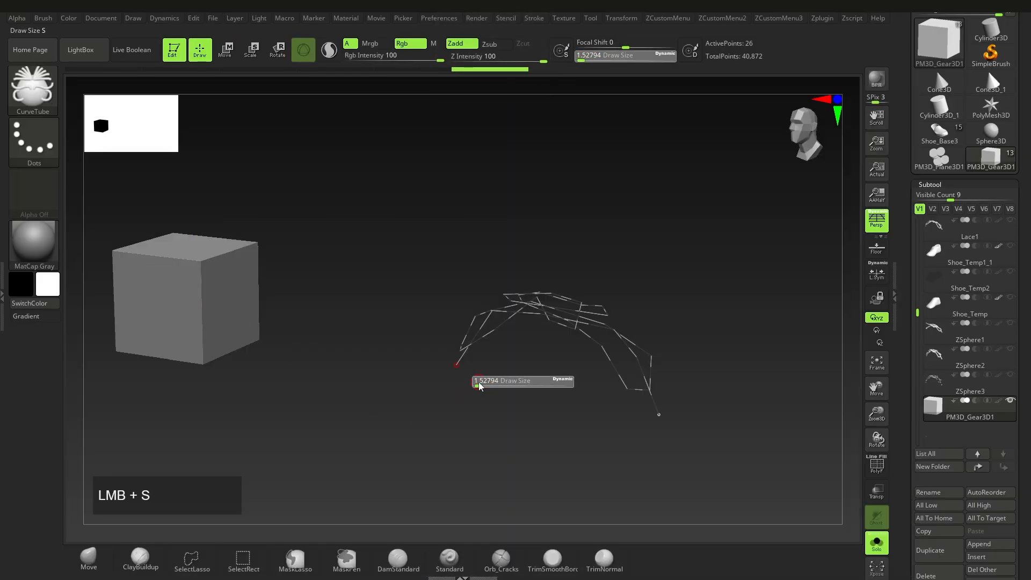
ctrl+right_drag(544, 366, 472, 349)
click(487, 349)
right_drag(451, 402, 450, 344)
mouse_move(462, 334)
right_down()
mouse_move(476, 384)
mouse_move(421, 379)
mouse_move(479, 410)
mouse_move(489, 397)
mouse_move(407, 358)
right_up()
key(ctrl+z)
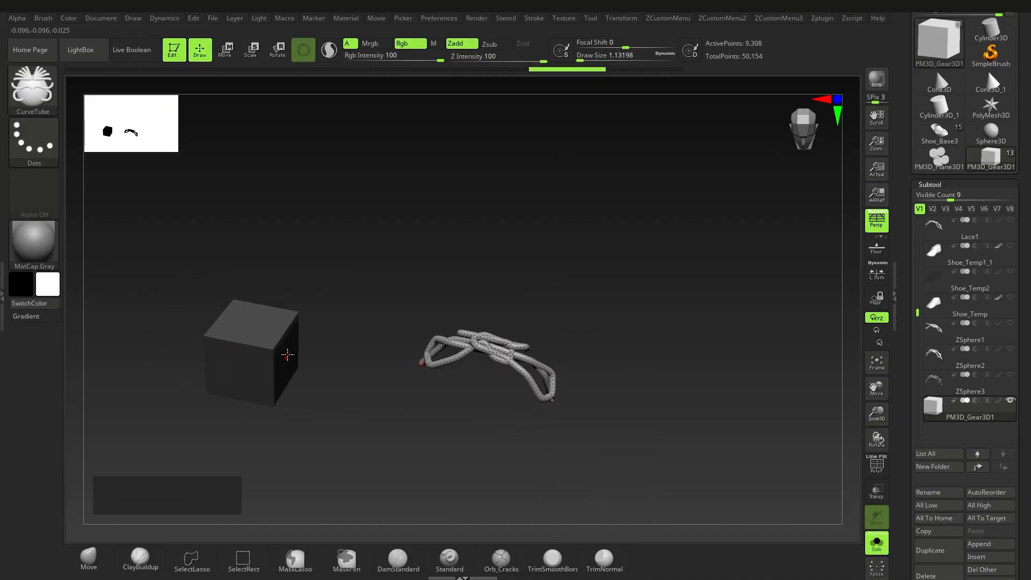
Step: Check the lace tube wireframe, set Draw Size to about 2.19, and smooth the pinched bend
mouse_move(492, 376)
ctrl+right_down()
mouse_move(540, 371)
mouse_move(566, 406)
ctrl+right_up()
key(shift+f)
key(shift+f)
key(s)
drag(540, 368, 526, 370)
right_drag(473, 403, 506, 362)
key(w)
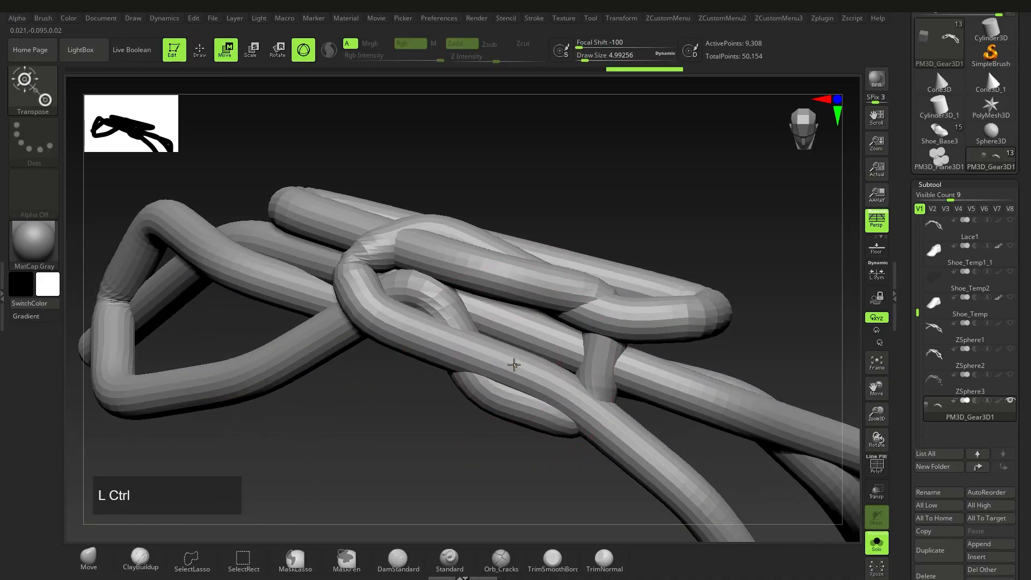
ctrl+click(514, 365)
key(q)
mouse_move(414, 317)
alt+right_down()
mouse_move(433, 345)
mouse_move(409, 307)
alt+right_up()
key(s)
drag(409, 307, 385, 298)
mouse_move(378, 307)
right_down()
mouse_move(389, 324)
mouse_move(417, 321)
mouse_move(440, 386)
mouse_move(472, 416)
mouse_move(452, 353)
right_up()
key(ctrl+z)
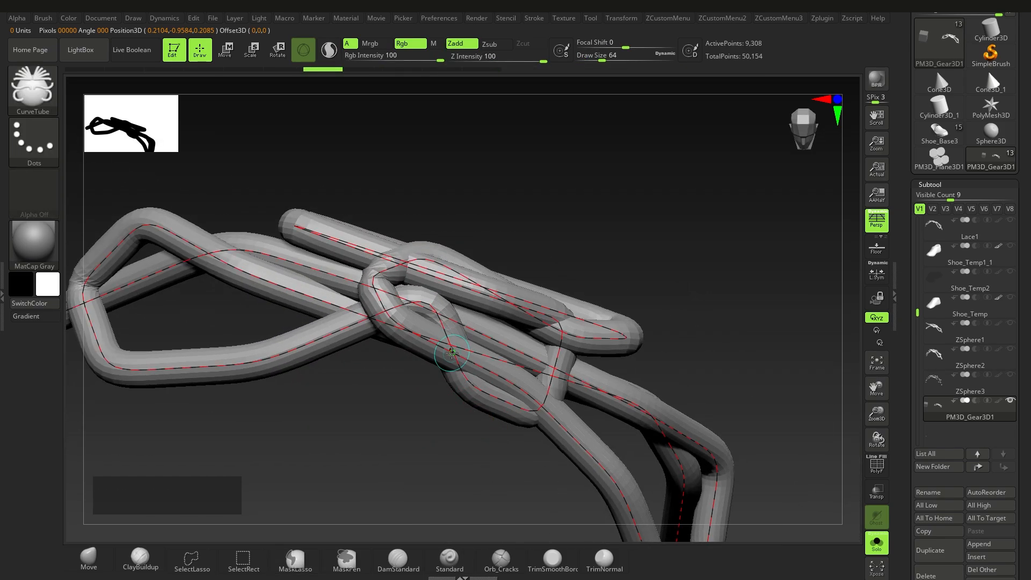
Step: Rebuild the CurveTube along the curve at a slightly adjusted draw size
click(427, 341)
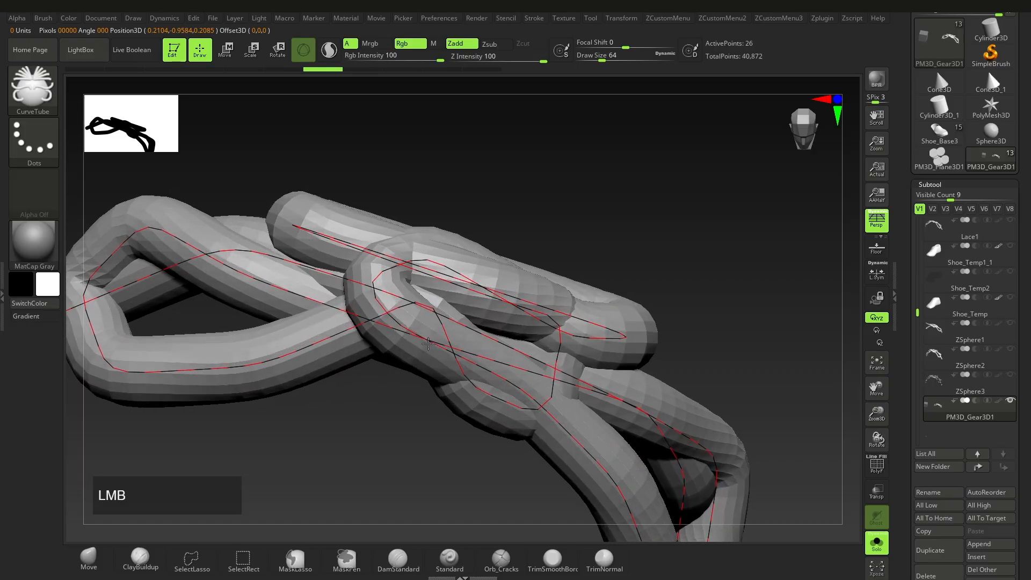
key(ctrl+z)
key(s)
drag(422, 385, 416, 382)
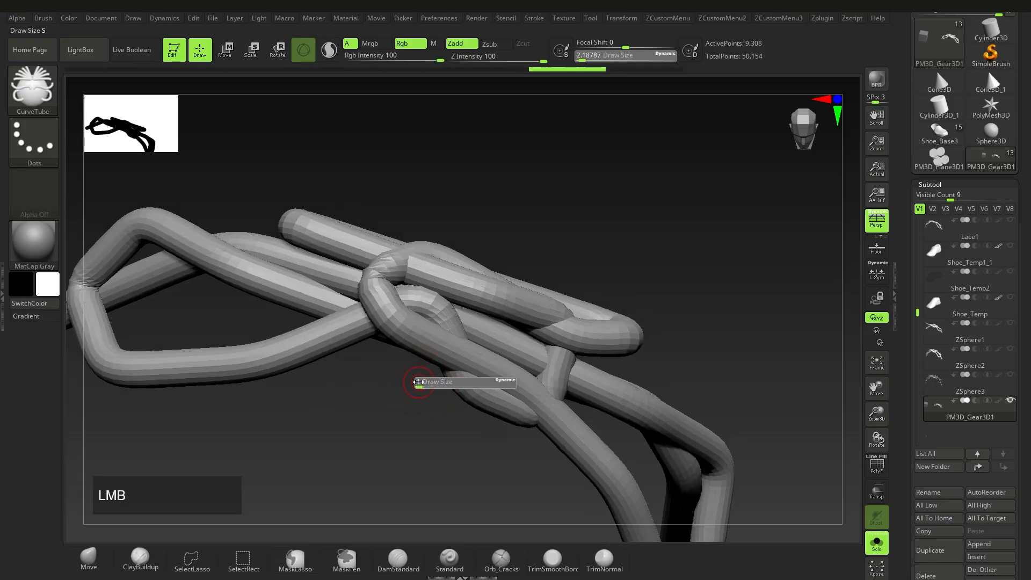
click(426, 341)
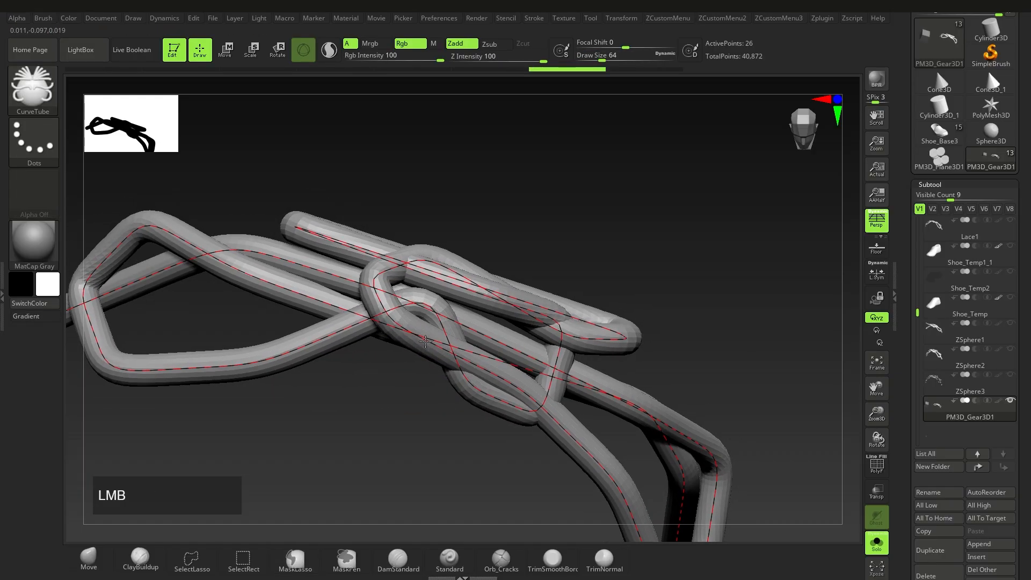
right_drag(601, 411, 542, 371)
alt+right_drag(569, 381, 529, 429)
alt+right_drag(529, 429, 472, 429)
right_drag(473, 429, 392, 400)
mouse_move(392, 400)
ctrl+right_down()
mouse_move(388, 374)
mouse_move(414, 419)
mouse_move(419, 388)
ctrl+right_up()
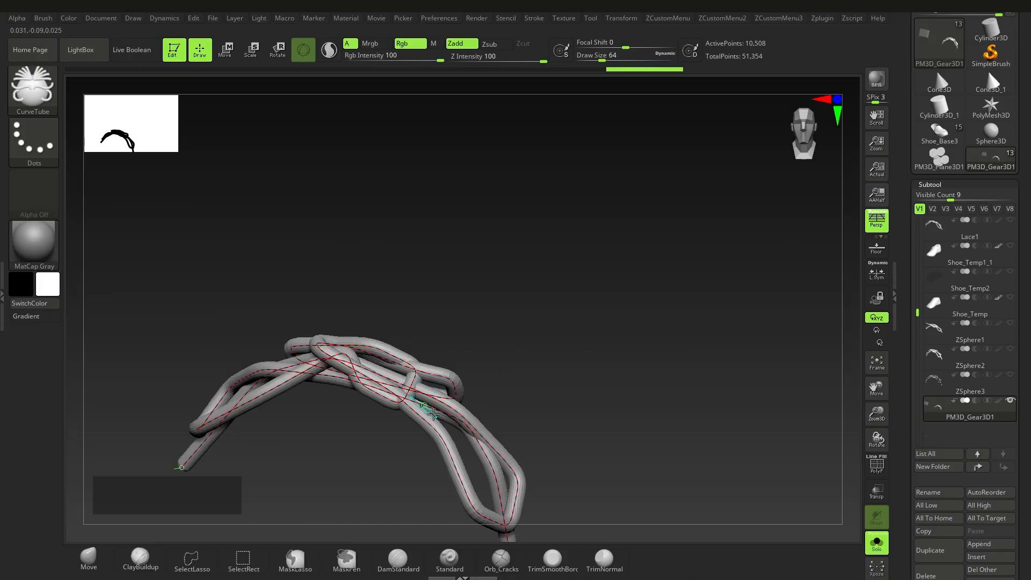
Step: Undo the lace tube back to its bare curve and filter the brush picker to I brushes
alt+right_drag(282, 390, 335, 379)
ctrl+right_drag(336, 379, 328, 349)
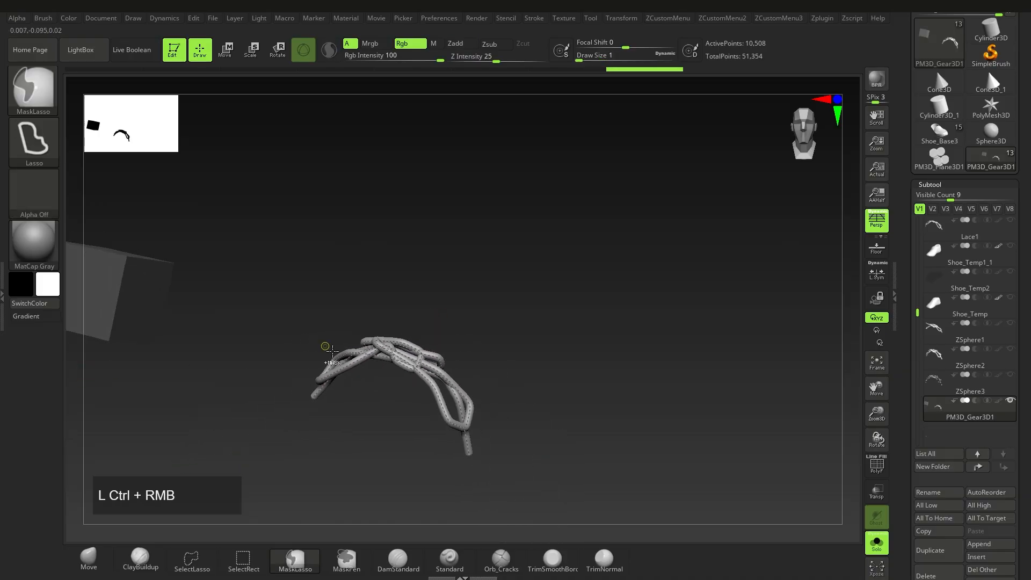
click(151, 293)
mouse_move(386, 389)
right_down()
mouse_move(396, 360)
mouse_move(402, 411)
right_up()
ctrl+right_drag(436, 378, 414, 334)
alt+right_drag(507, 407, 572, 369)
right_drag(572, 369, 570, 400)
right_drag(466, 303, 465, 382)
key(ctrl+z)
key(ctrl+z)
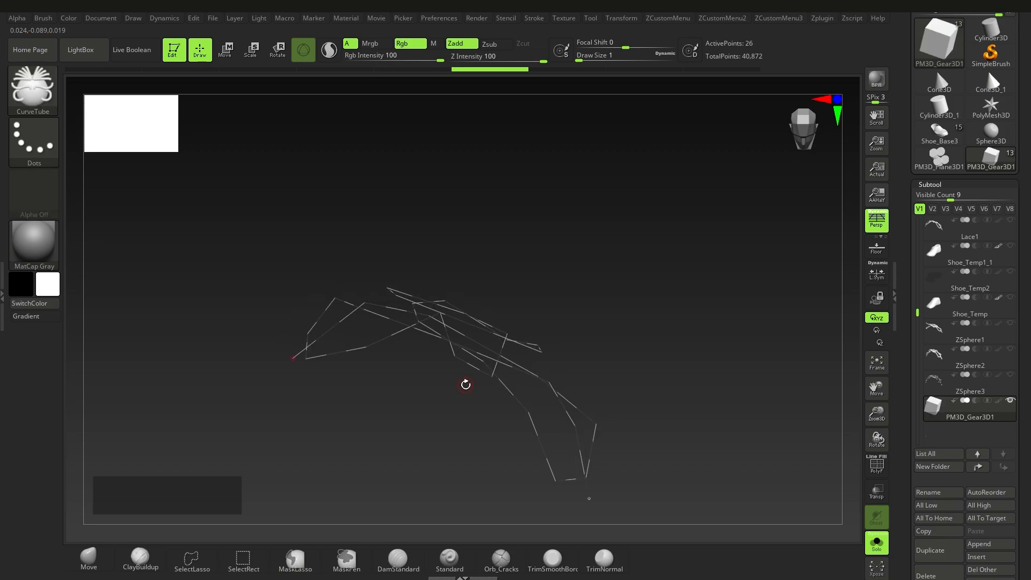
key(b)
key(i)
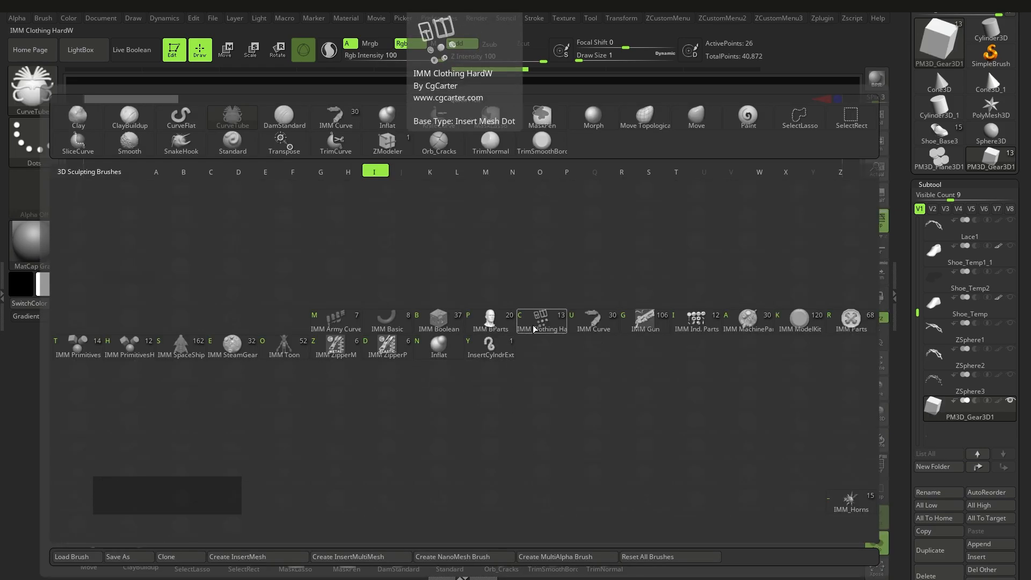
Step: Choose the IMM Curve brush and fill the lace curve with its inserted mesh
click(590, 327)
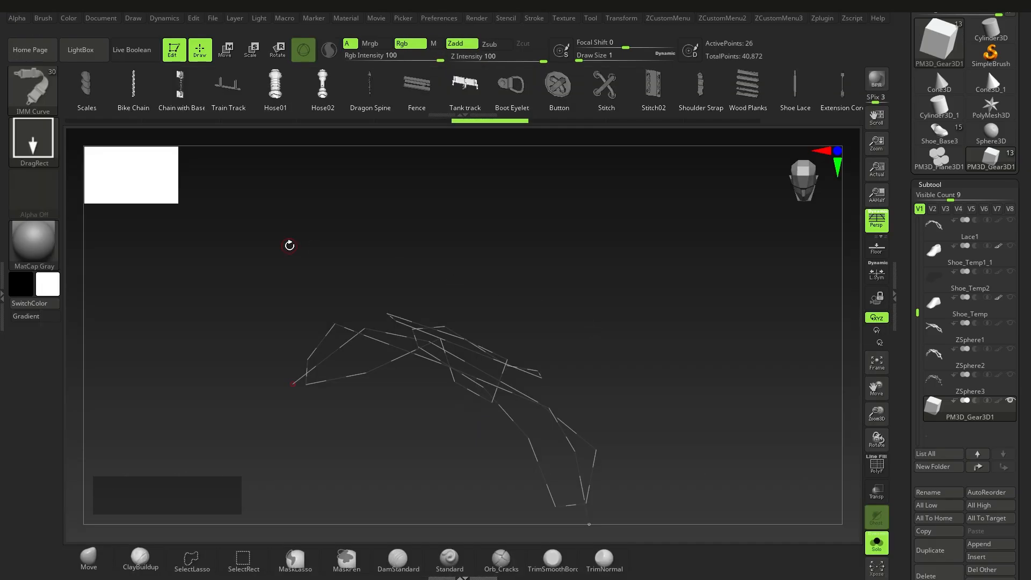
drag(242, 104, 352, 112)
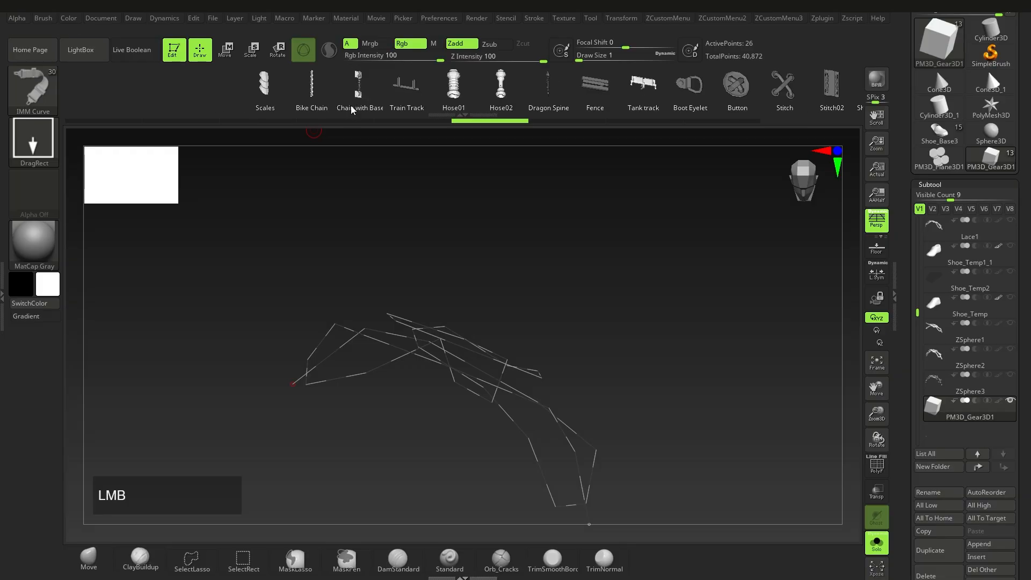
mouse_move(478, 428)
ctrl+right_down()
mouse_move(498, 447)
mouse_move(523, 421)
mouse_move(495, 416)
mouse_move(579, 459)
mouse_move(405, 348)
ctrl+right_up()
click(530, 423)
Step: Rebuild the chain along the curve at new draw sizes, then undo to the earlier layout
ctrl+right_drag(478, 384, 628, 350)
key(s)
drag(630, 351, 638, 353)
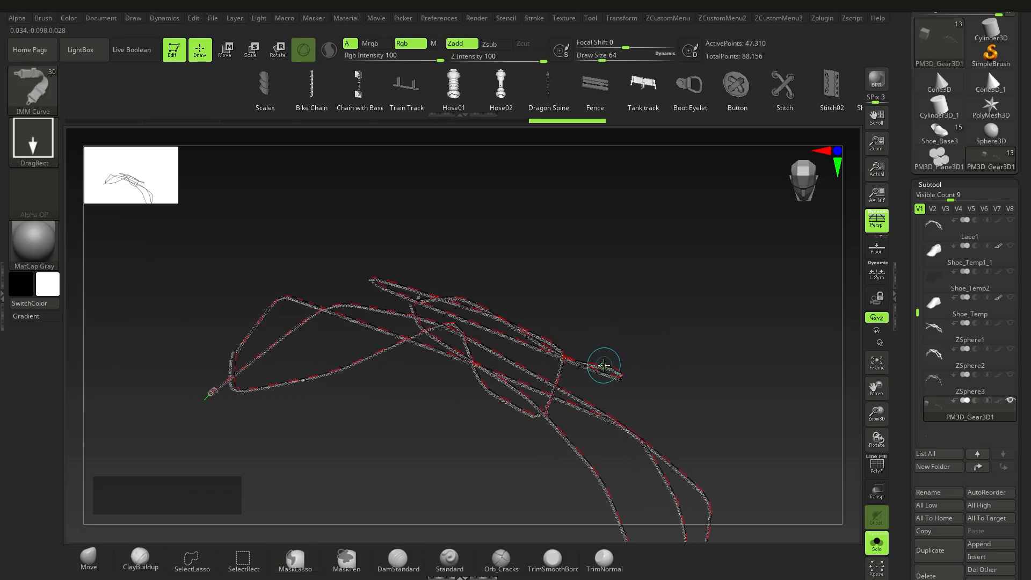
click(604, 365)
key(s)
click(622, 344)
click(596, 365)
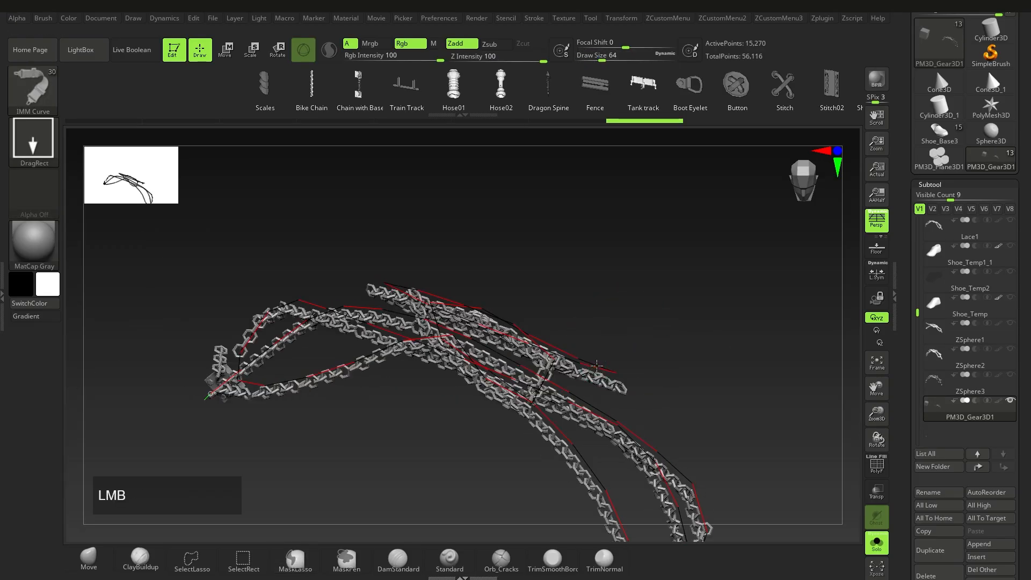
alt+right_drag(573, 368, 567, 353)
click(560, 369)
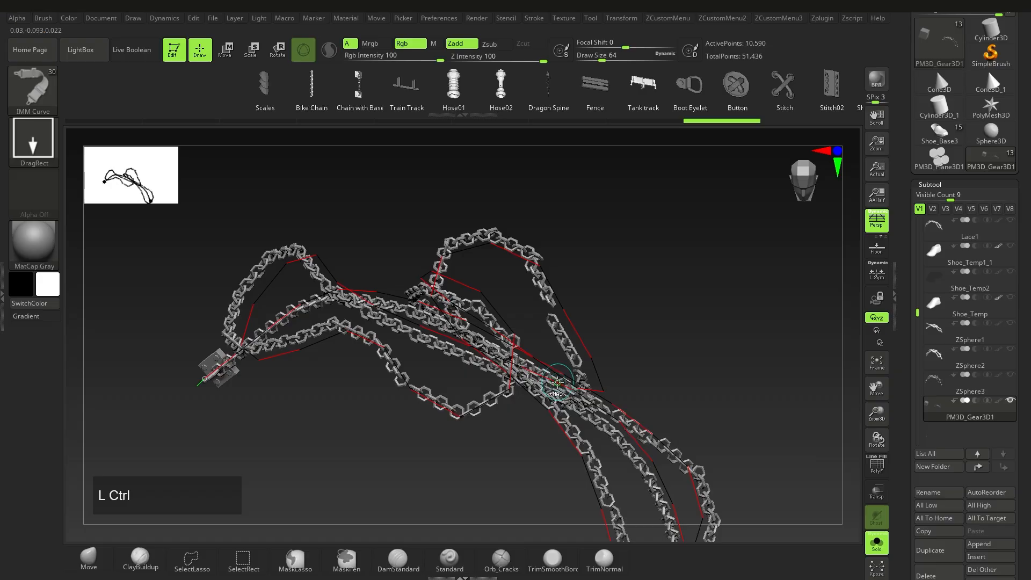
key(ctrl+z)
key(ctrl+z)
Step: Replace the chain along the curve with a vine insert from the MultiMesh list
alt+right_drag(642, 178, 624, 181)
click(602, 90)
drag(602, 90, 335, 97)
drag(643, 90, 569, 89)
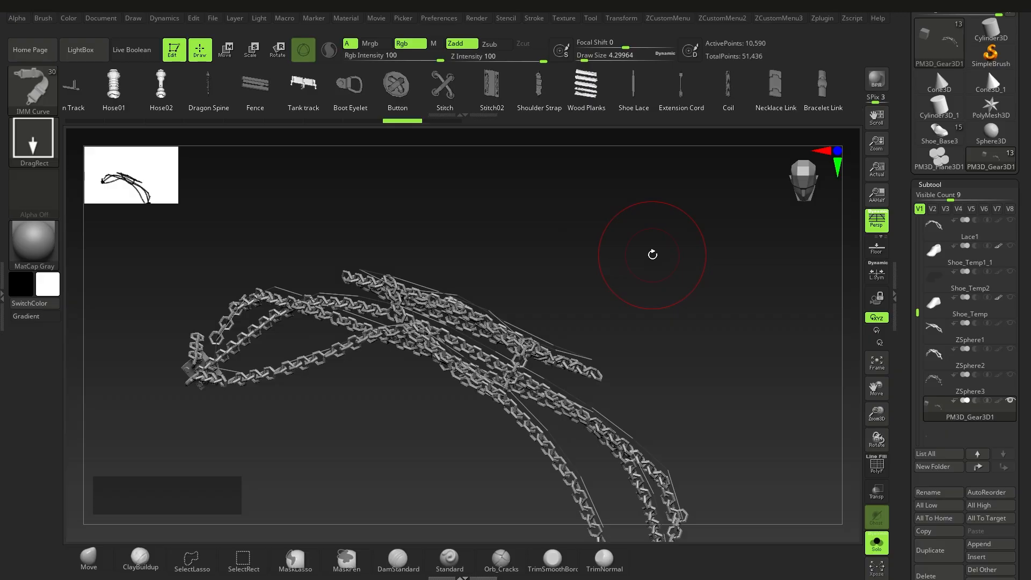
key(m)
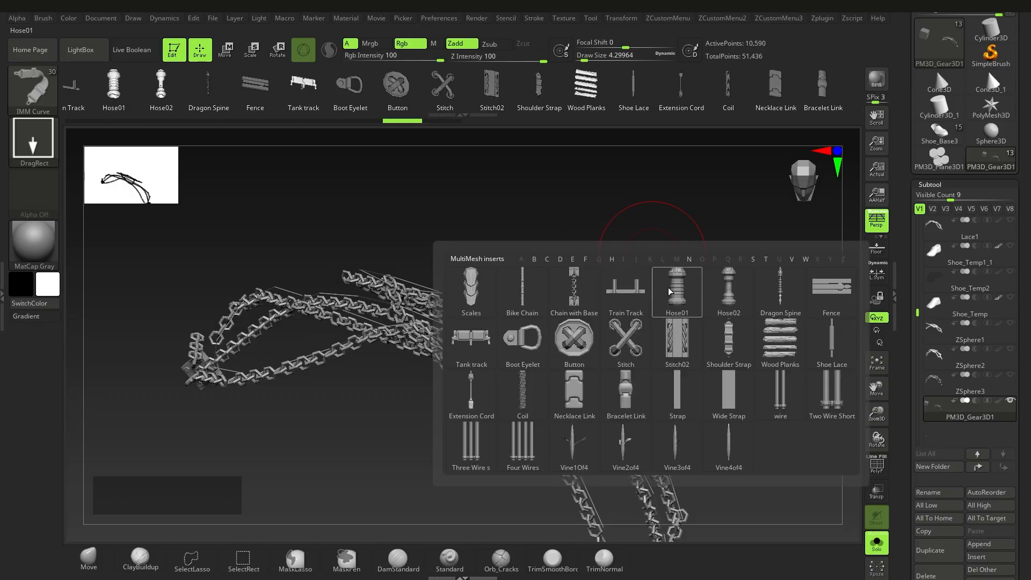
mouse_move(729, 453)
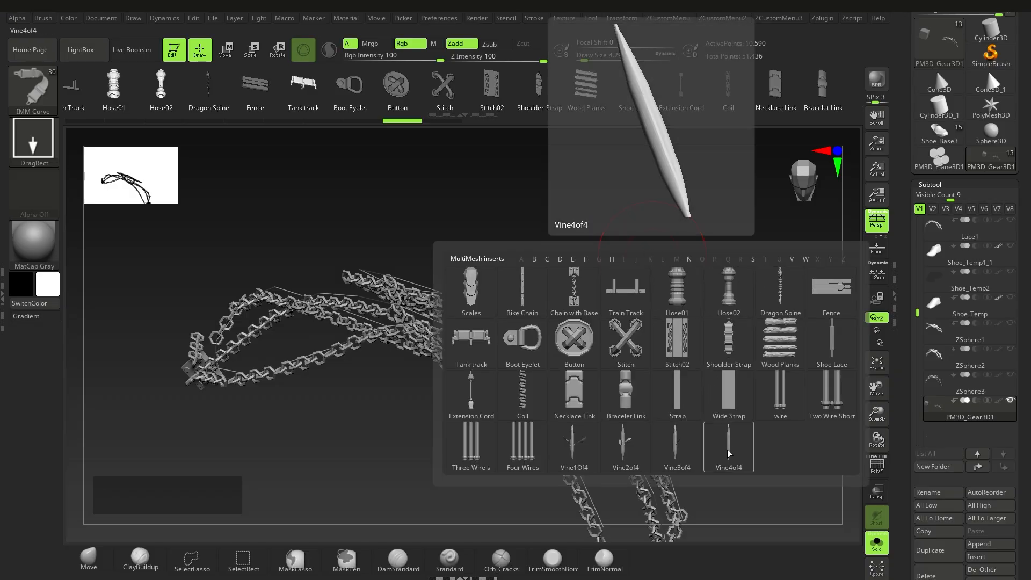
click(676, 452)
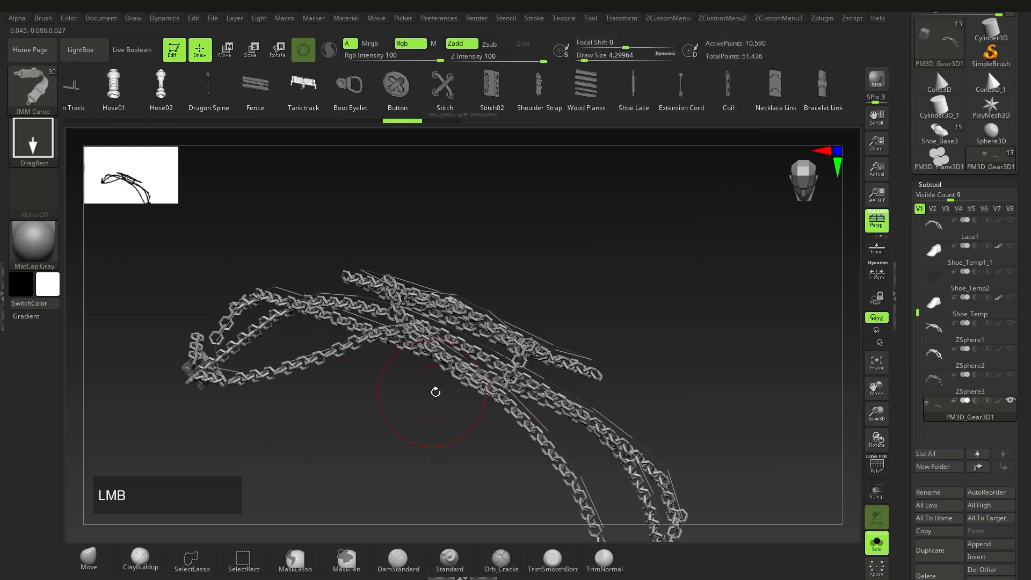
click(485, 374)
right_drag(507, 403, 478, 363)
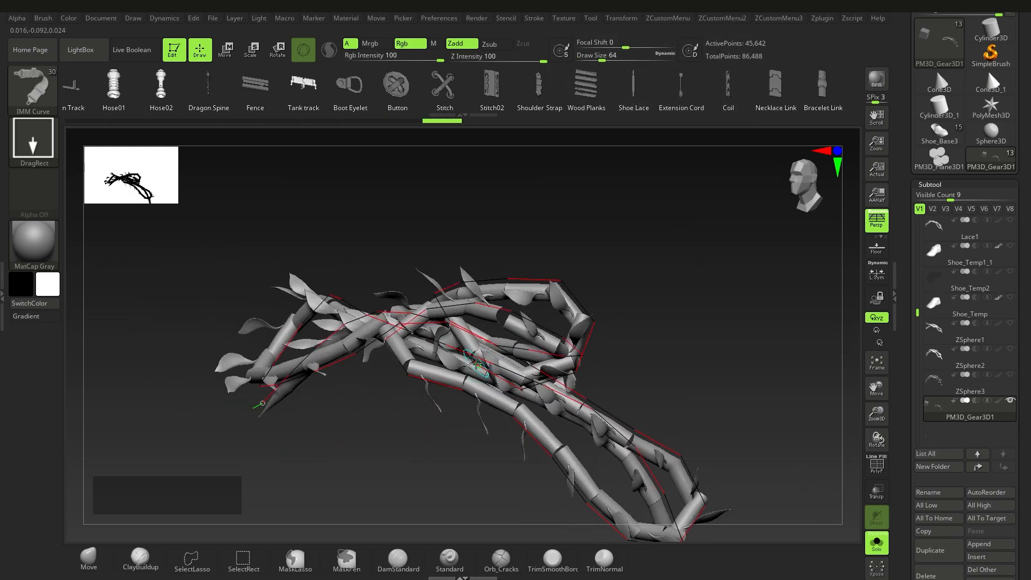
key(m)
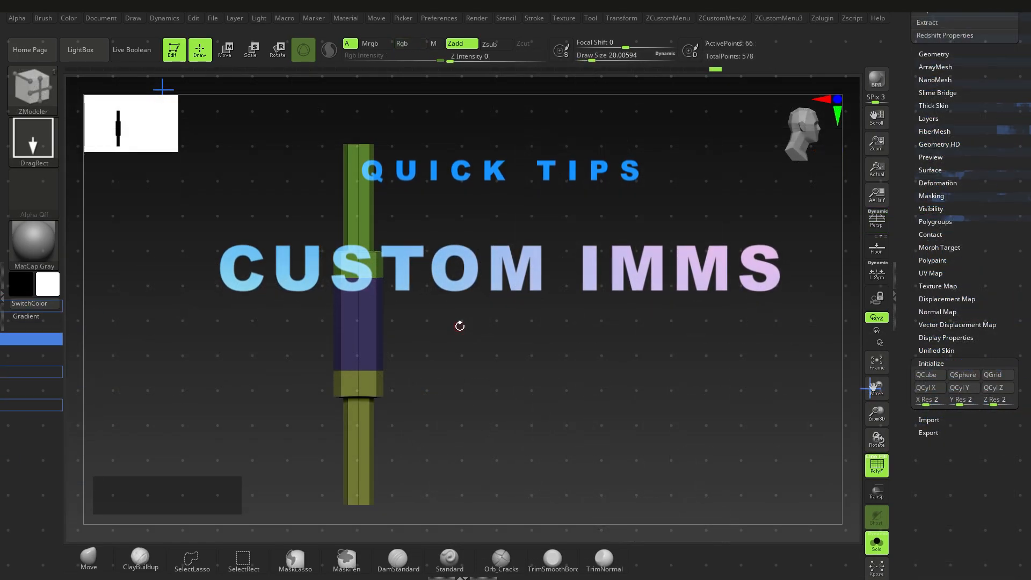
Step: Straighten the cylinder view, then pick IMM Curve from the I-filtered brush list
alt+right_drag(460, 326, 430, 317)
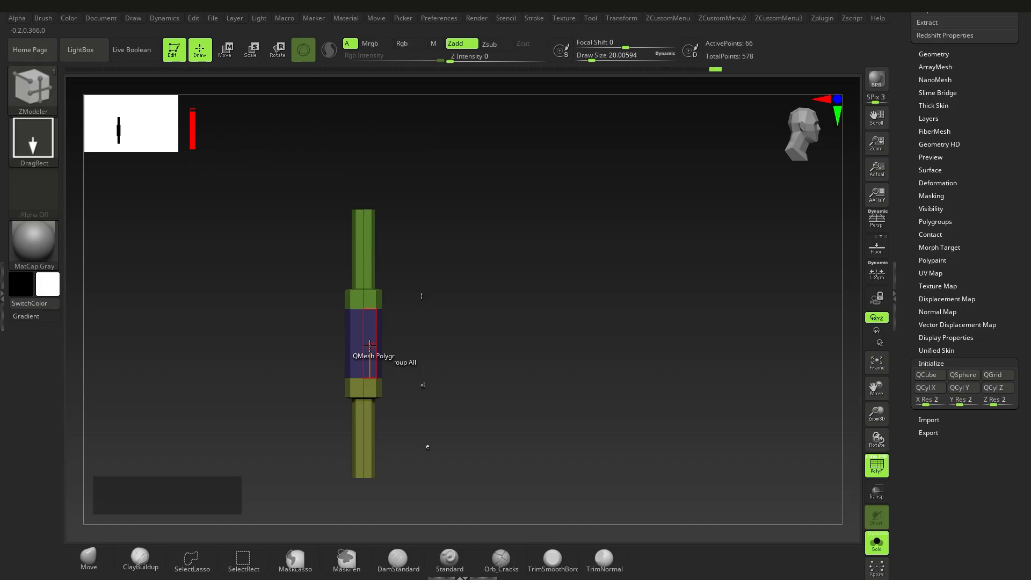
ctrl+right_click(396, 352)
key(b)
key(i)
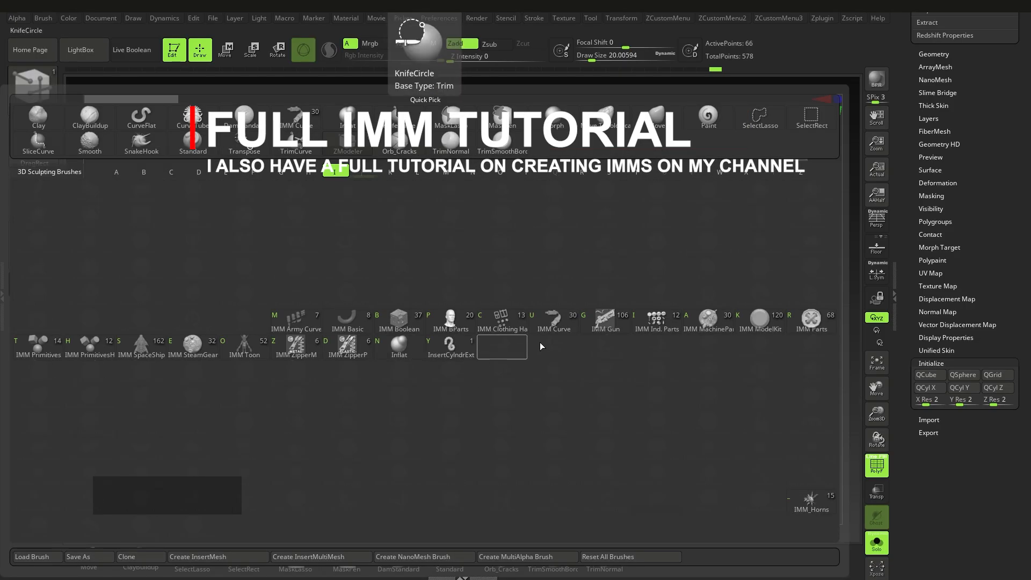
click(555, 325)
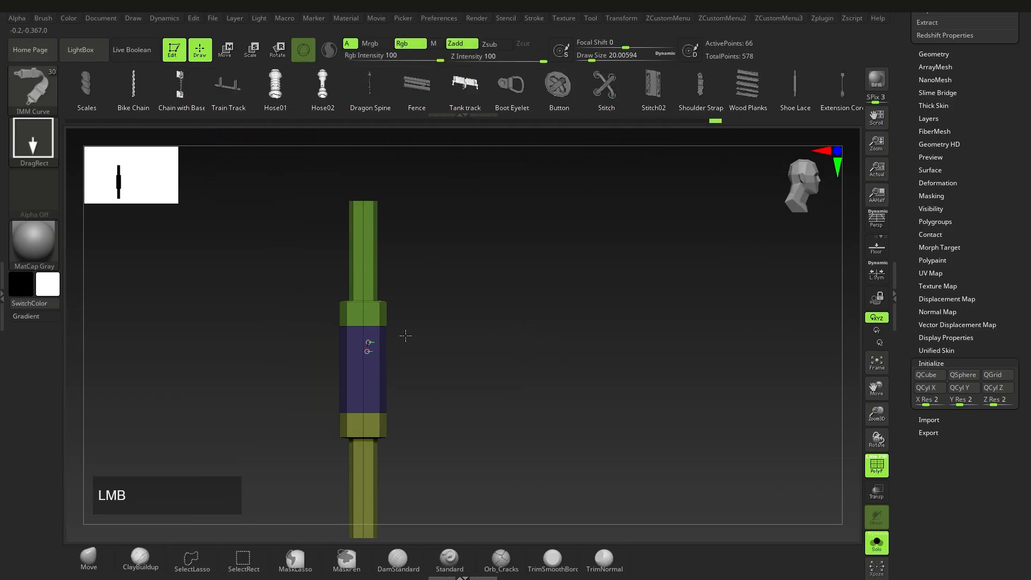
drag(367, 346, 568, 350)
key(ctrl)
key(ctrl+z)
drag(345, 396, 426, 392)
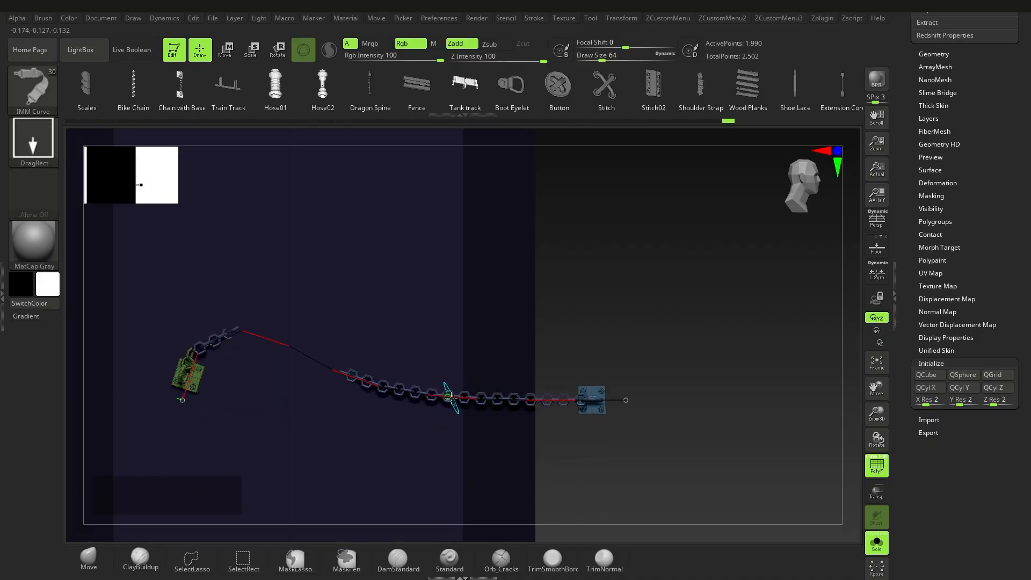
ctrl+right_drag(596, 412, 572, 405)
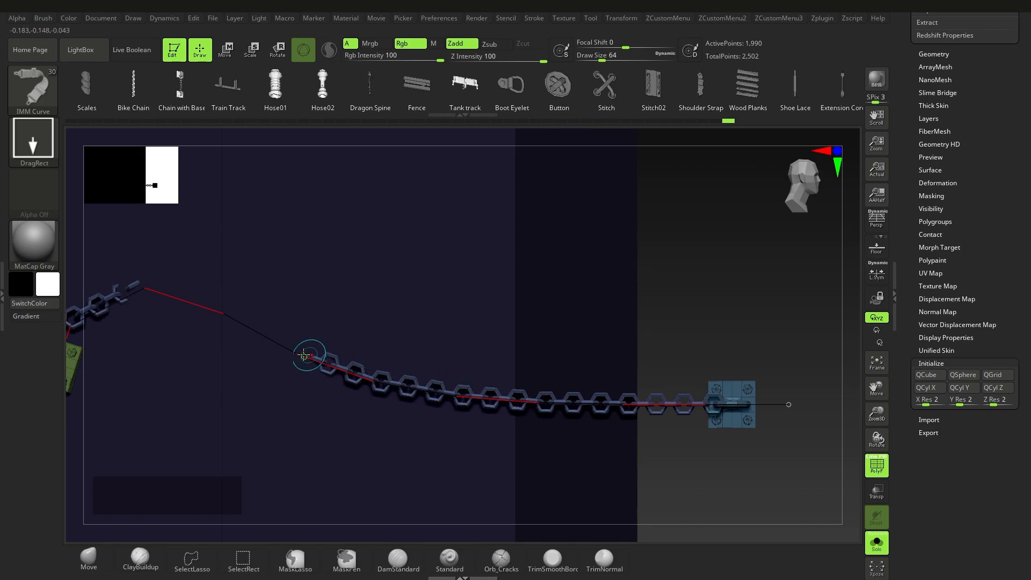
alt+right_drag(306, 355, 381, 363)
alt+right_drag(839, 396, 470, 393)
key(ctrl+z)
key(ctrl+shift)
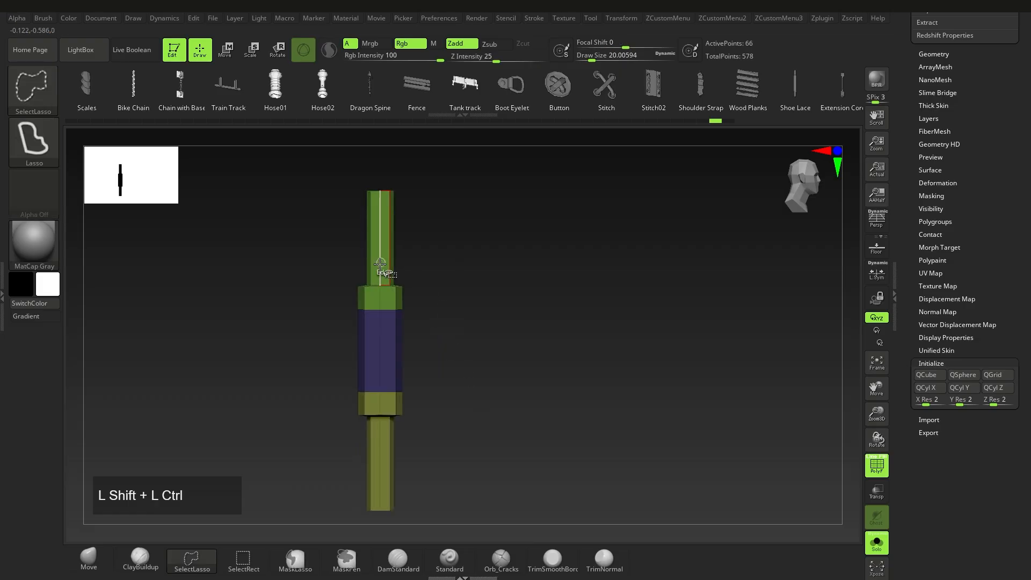
ctrl+shift+click(380, 287)
ctrl+shift+click(544, 326)
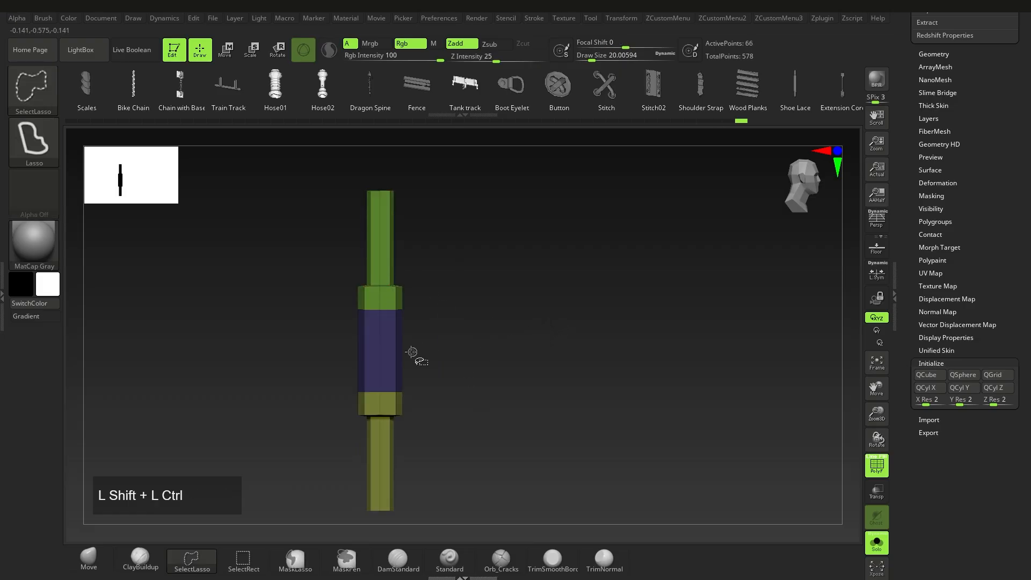
ctrl+shift+drag(389, 350, 471, 365)
ctrl+shift+click(471, 365)
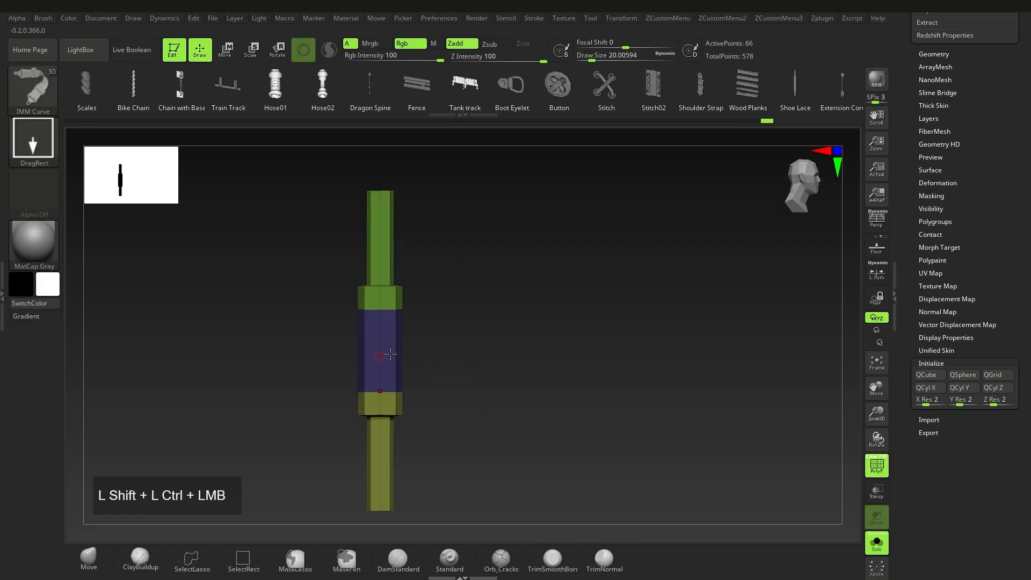
alt+right_drag(448, 409, 407, 376)
ctrl+shift+click(372, 444)
ctrl+shift+click(450, 437)
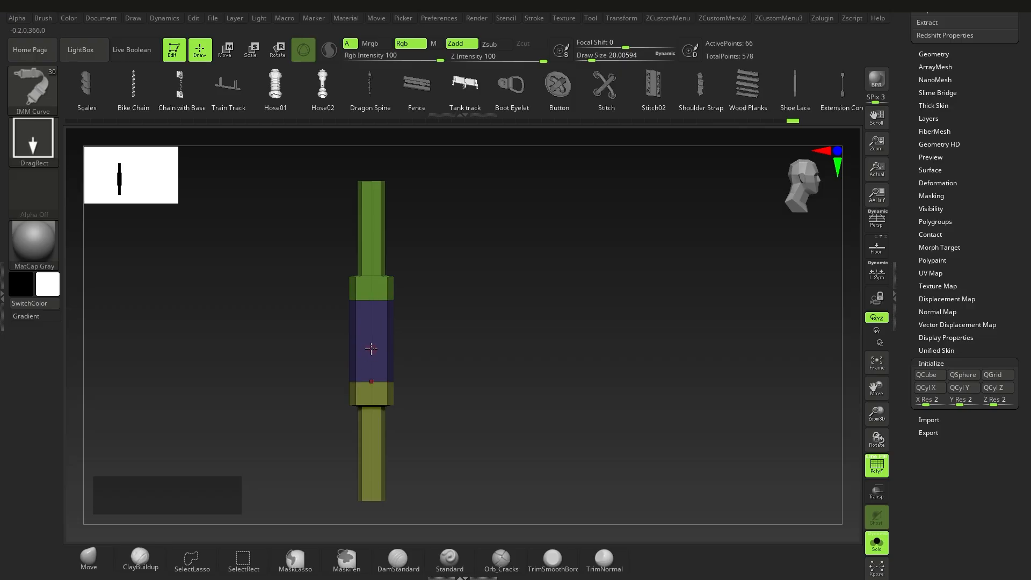
alt+right_drag(371, 348, 390, 342)
alt+right_drag(391, 304, 372, 279)
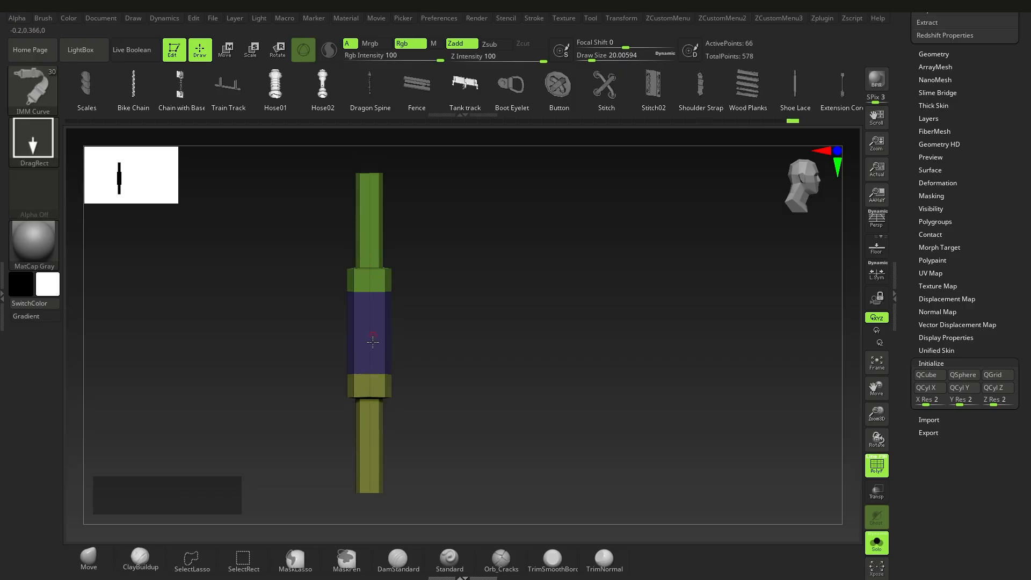
mouse_move(379, 404)
alt+right_down()
mouse_move(402, 396)
mouse_move(370, 401)
alt+right_up()
Step: Create a new InsertMesh brush from the cylinder, test-insert it once, and undo the test
click(85, 558)
key(b)
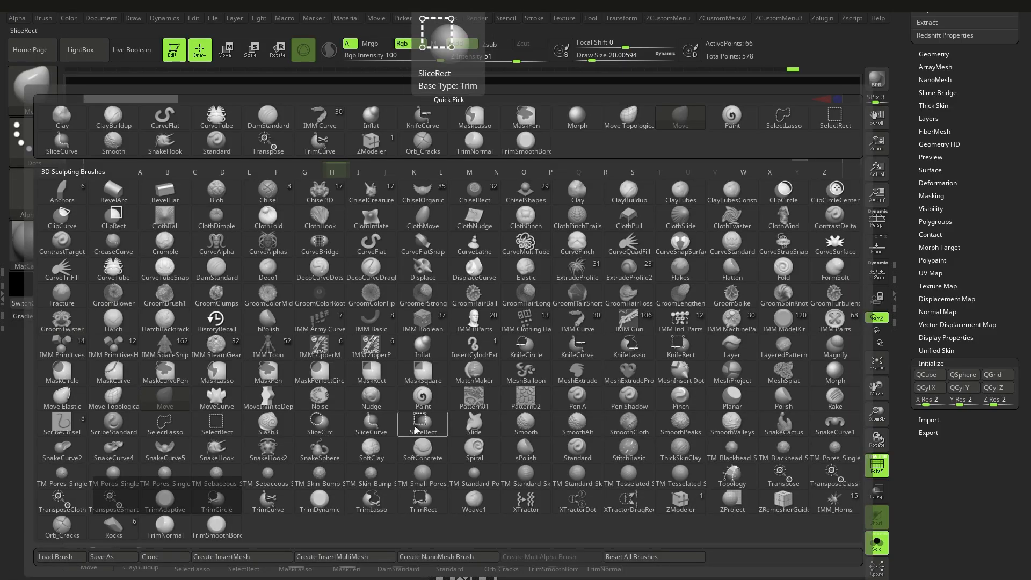
click(259, 558)
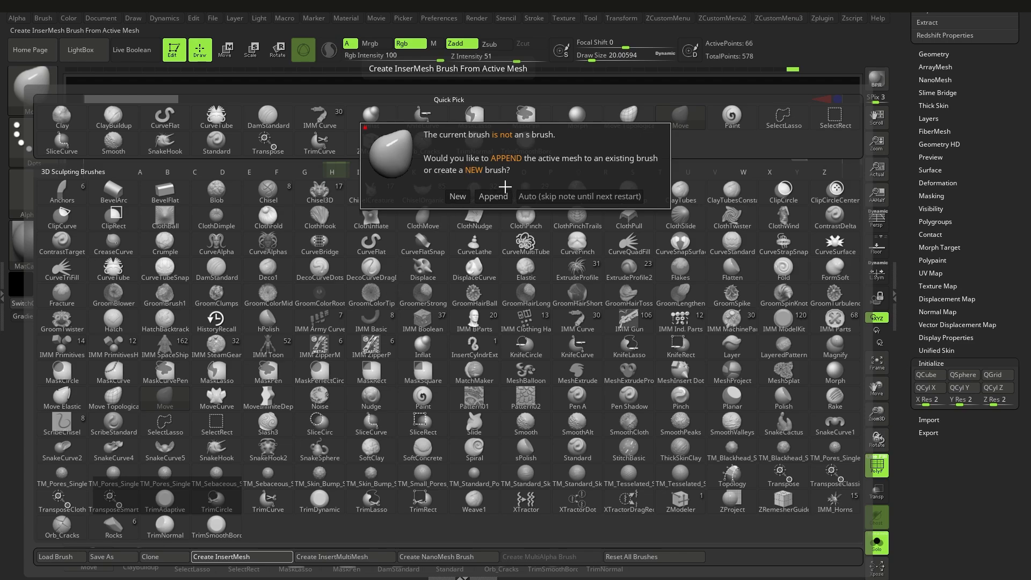
click(464, 196)
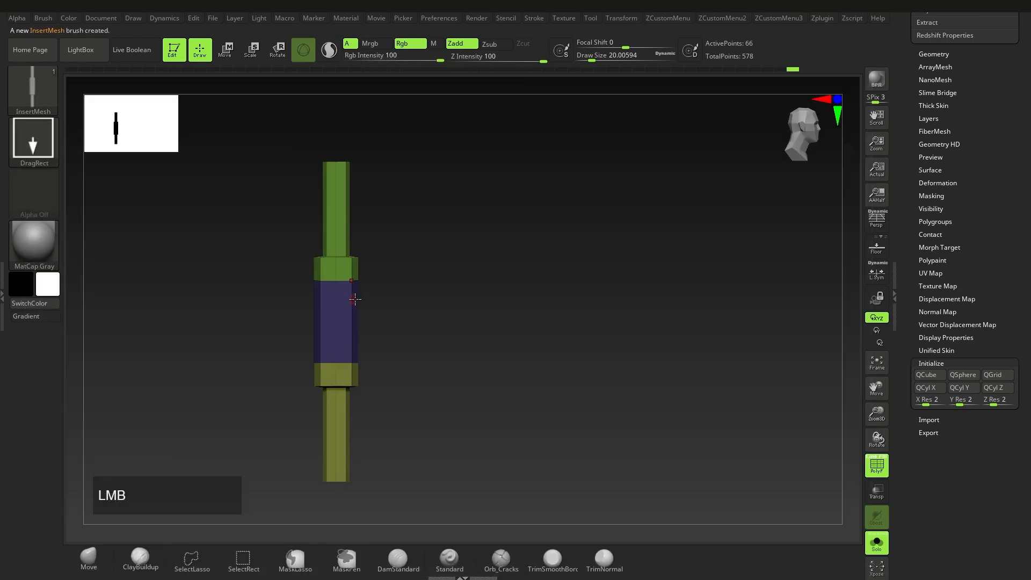
drag(351, 327, 413, 325)
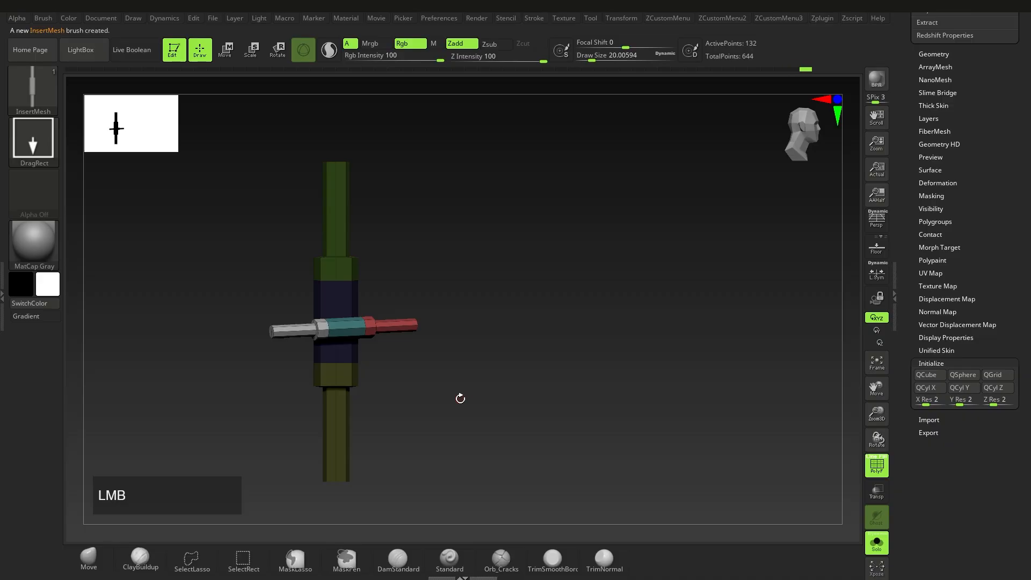
key(ctrl)
key(ctrl+z)
ctrl+right_drag(410, 345, 415, 364)
key(s)
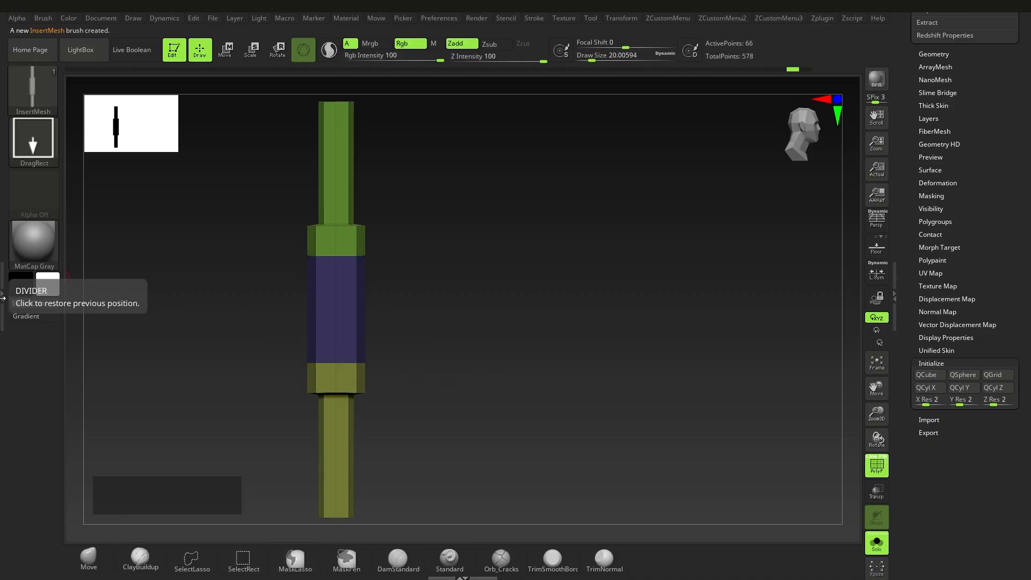
click(538, 18)
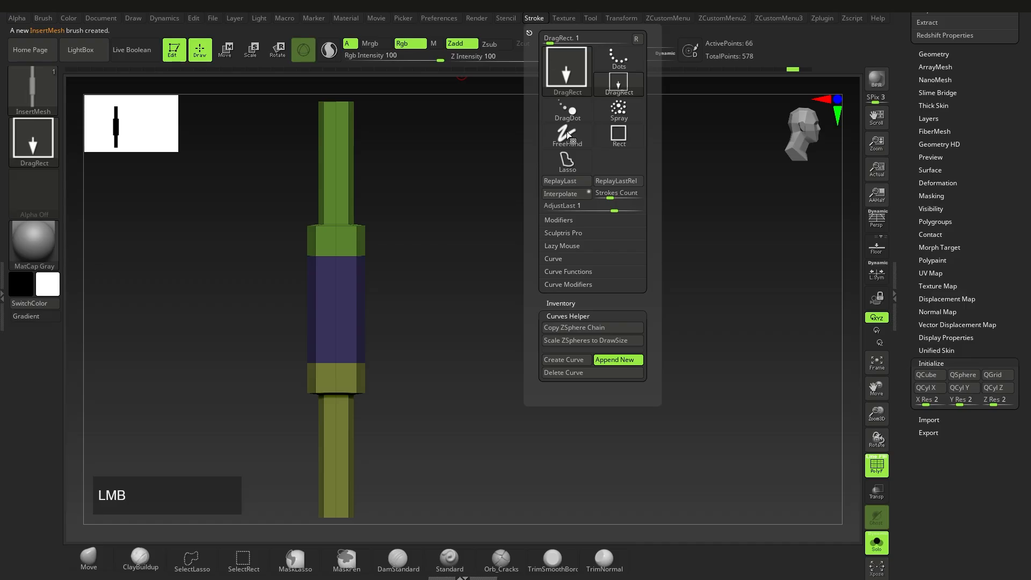
Step: Turn on Stroke > Curve mode for the insert brush and inspect the resulting test tube
shift+click(562, 260)
click(561, 299)
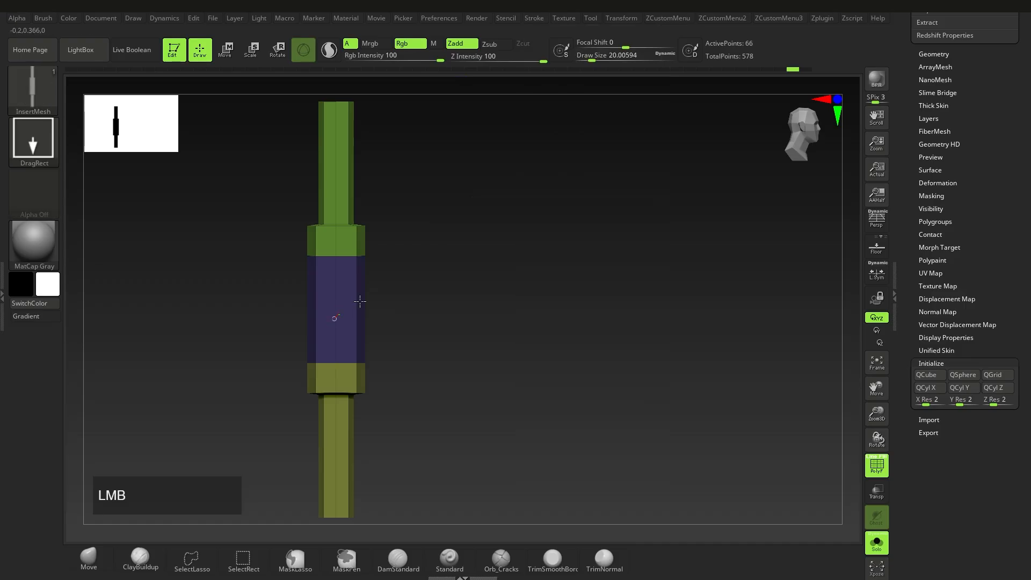
ctrl+right_drag(379, 314, 386, 335)
alt+right_drag(559, 368, 384, 362)
mouse_move(542, 344)
ctrl+right_down()
mouse_move(626, 407)
mouse_move(429, 401)
mouse_move(472, 416)
mouse_move(370, 400)
mouse_move(478, 411)
ctrl+right_up()
Step: Undo the wavy test tube, recentre on the cylinder, and bring up the Brush palette in a side tray
key(ctrl+z)
ctrl+right_drag(478, 411, 119, 315)
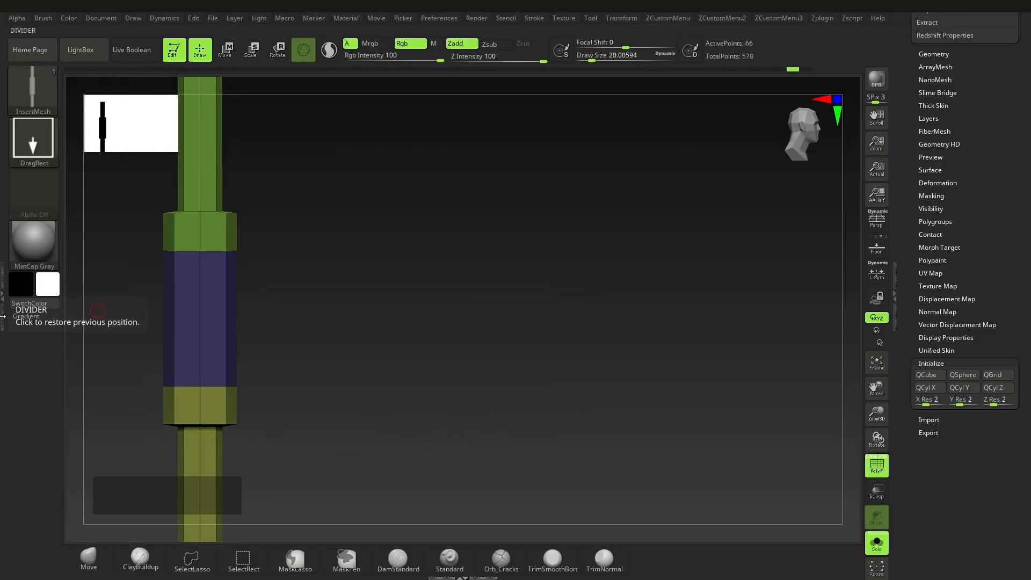
click(2, 297)
click(178, 15)
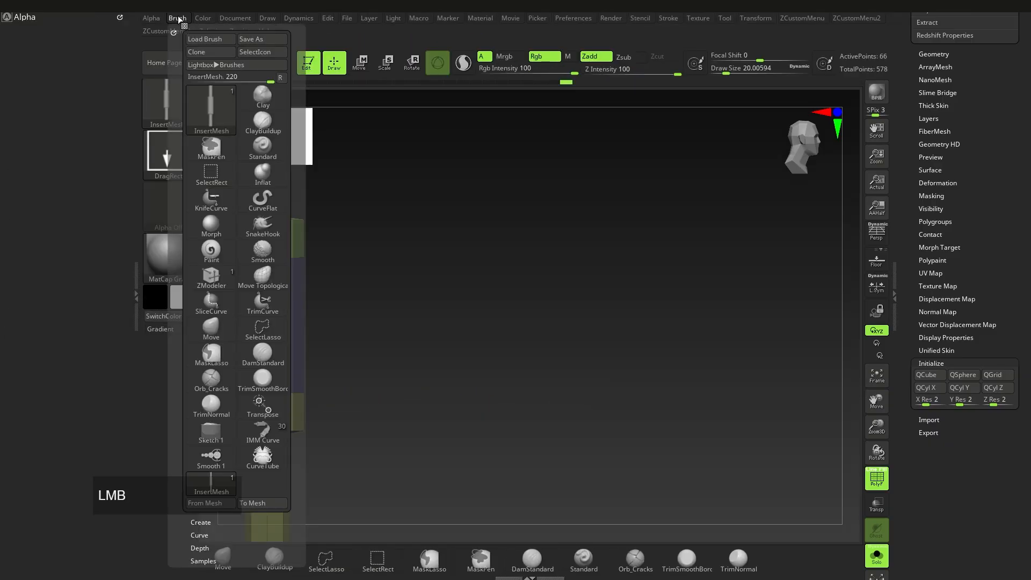
Step: Dock the Brush palette in the left tray, enable Weld Points, and draw test curves on the cylinder
mouse_move(175, 28)
mouse_down()
mouse_move(11, 85)
mouse_move(1, 337)
mouse_up()
scroll(46, 213, down, 6)
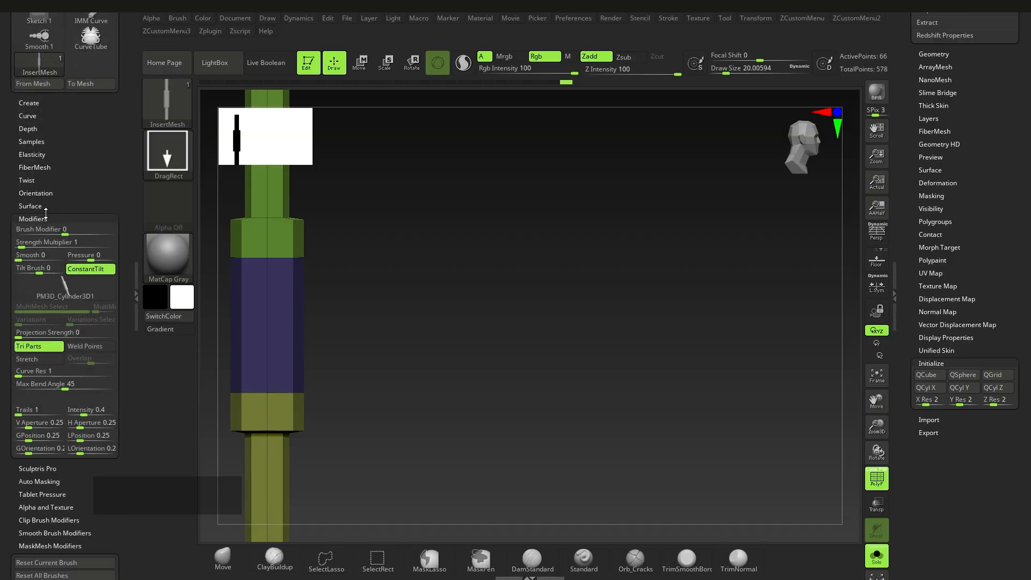
click(88, 347)
mouse_move(329, 356)
mouse_down()
mouse_move(324, 329)
mouse_move(530, 363)
mouse_up()
ctrl+right_drag(304, 341, 498, 412)
alt+right_drag(313, 406, 416, 368)
Step: Reduce the insert brush draw size to about 10.5 and undo the teal test tube
key(s)
drag(416, 368, 413, 369)
ctrl+right_drag(413, 369, 293, 345)
mouse_move(462, 357)
alt+right_down()
mouse_move(444, 375)
mouse_move(468, 336)
alt+right_up()
key(ctrl+z)
Step: Snap the cylinder upright to view its top cap, then collapse the docking tray
mouse_move(468, 336)
alt+right_down()
mouse_move(490, 357)
mouse_move(484, 395)
alt+right_up()
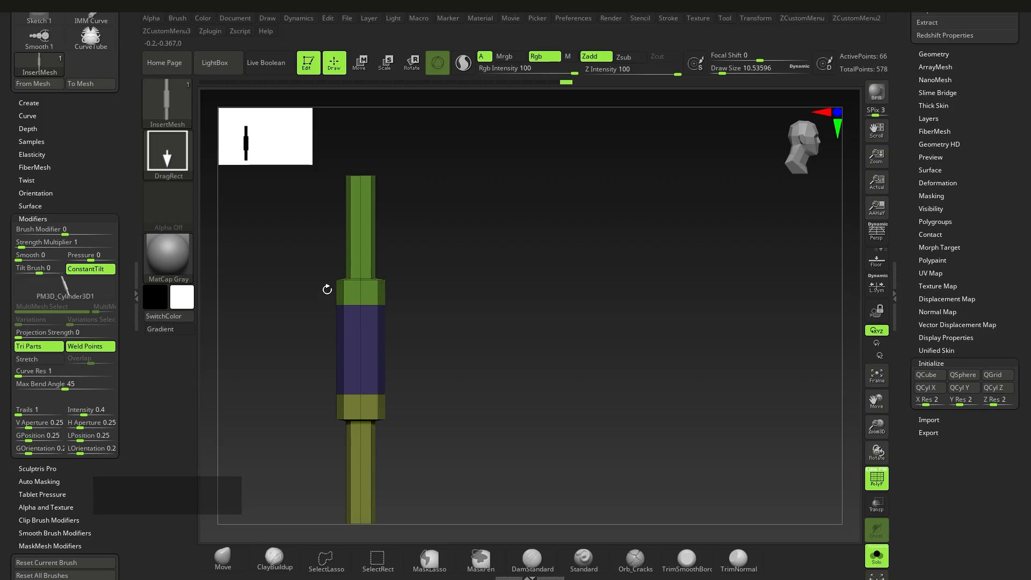
right_drag(362, 312, 385, 388)
ctrl+right_drag(374, 254, 417, 251)
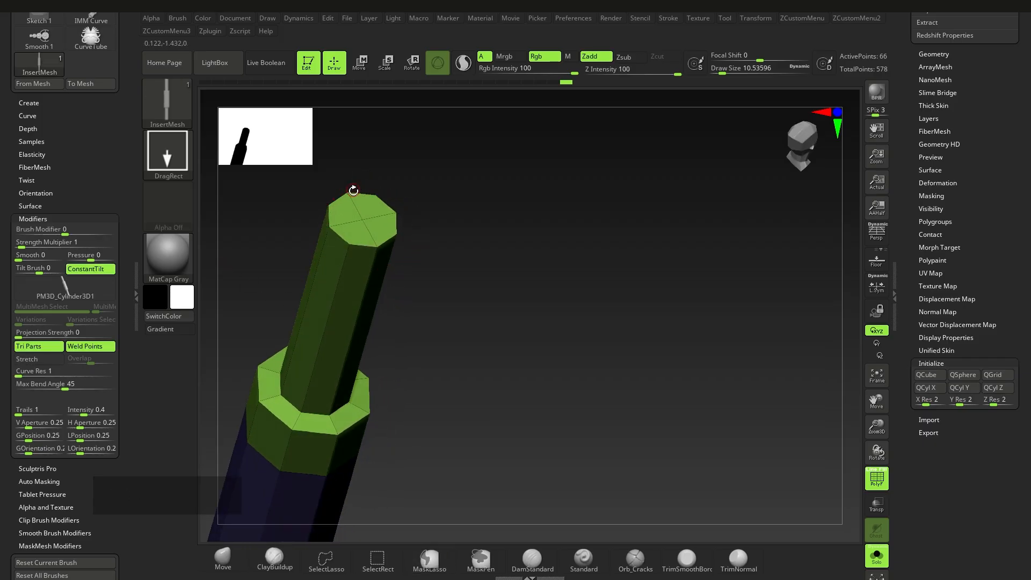
shift+right_drag(393, 302, 423, 333)
alt+right_drag(423, 332, 444, 357)
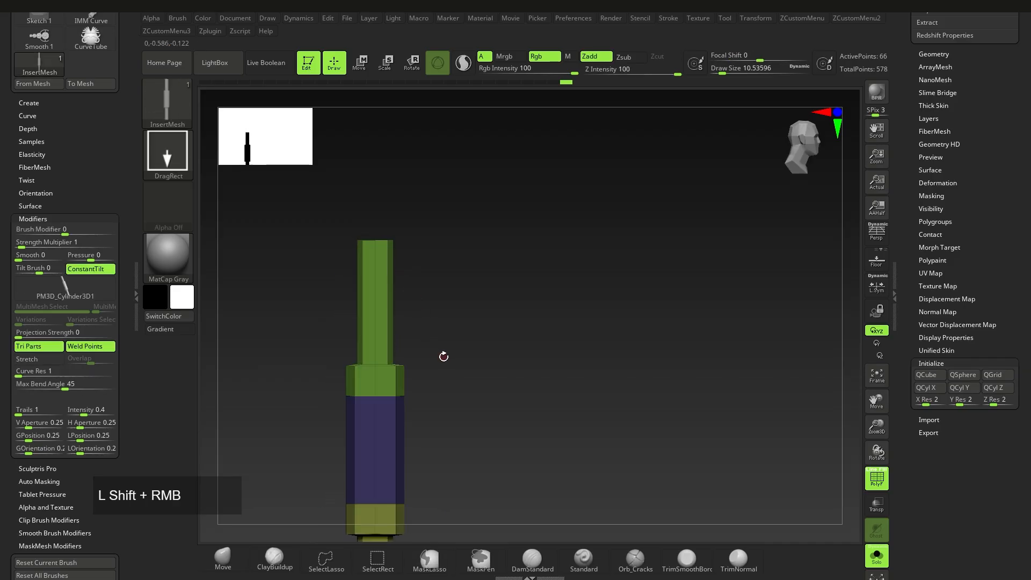
alt+right_drag(402, 326, 471, 326)
click(133, 290)
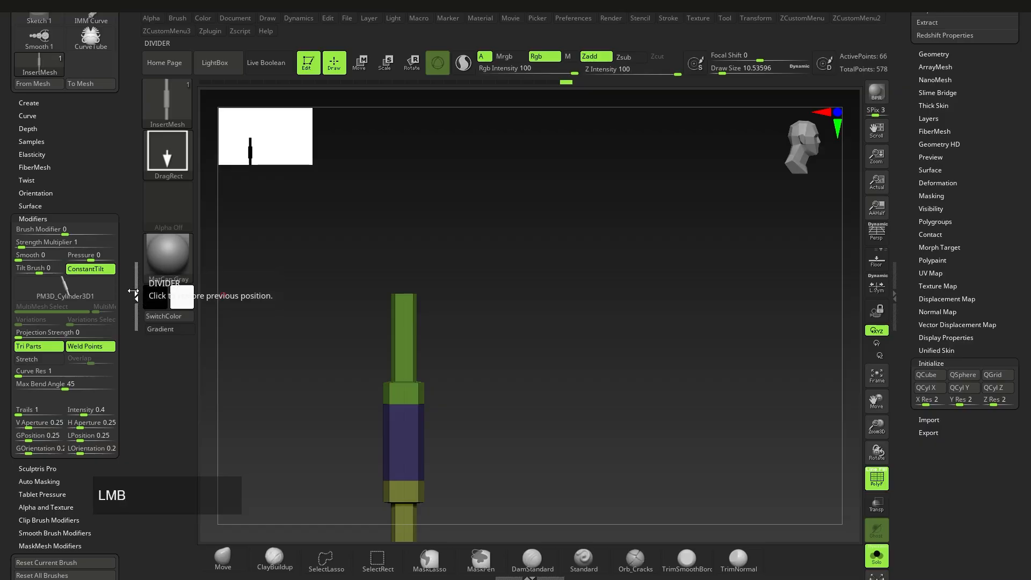
alt+right_drag(456, 373, 456, 344)
drag(1030, 399, 1024, 418)
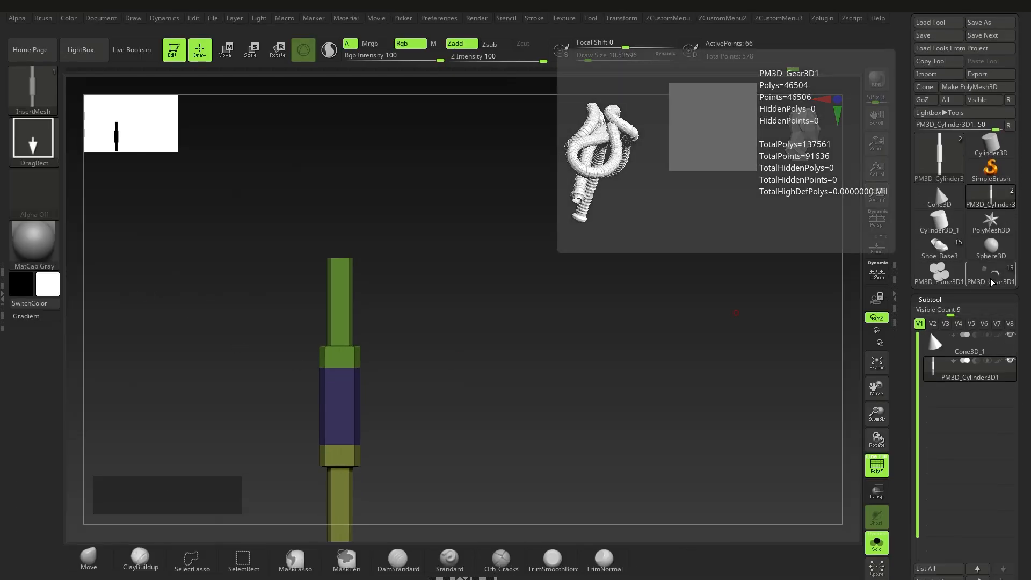
Step: On PM3D_Gear3D1, regenerate the lace curves as tubes with the new InsertMesh brush
click(990, 280)
click(943, 251)
click(988, 283)
mouse_move(537, 313)
ctrl+right_down()
mouse_move(550, 315)
mouse_move(527, 309)
ctrl+right_up()
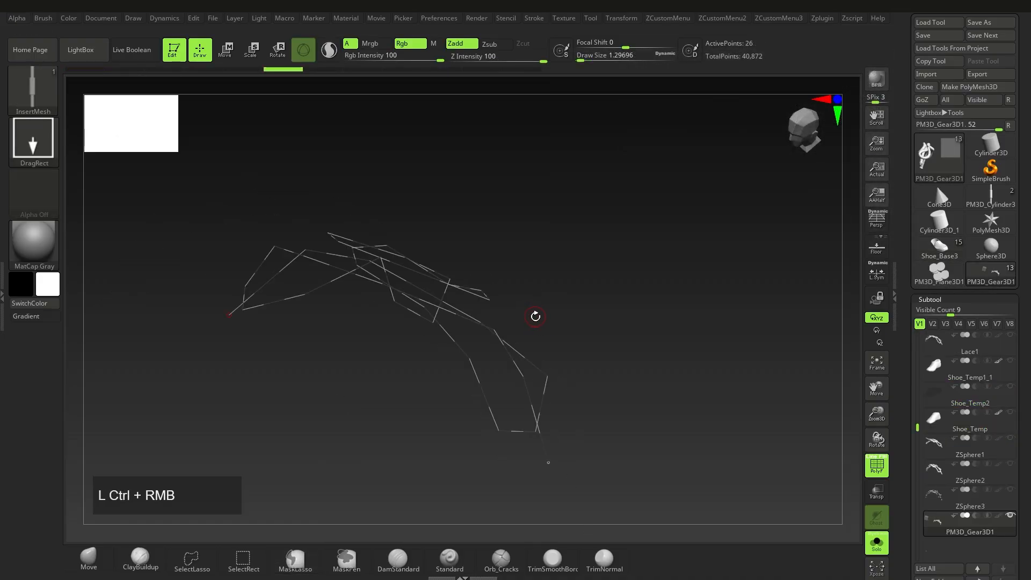
click(508, 357)
mouse_move(550, 444)
ctrl+right_down()
mouse_move(552, 483)
mouse_move(528, 416)
mouse_move(449, 361)
mouse_move(495, 400)
mouse_move(488, 366)
mouse_move(536, 434)
ctrl+right_up()
click(508, 361)
alt+right_drag(536, 433, 424, 343)
alt+right_drag(349, 282, 478, 330)
Step: Return to PM3D_Cylinder3D1, frame it in the view, and bring up the brush library
click(990, 199)
ctrl+right_drag(614, 290, 482, 357)
key(f)
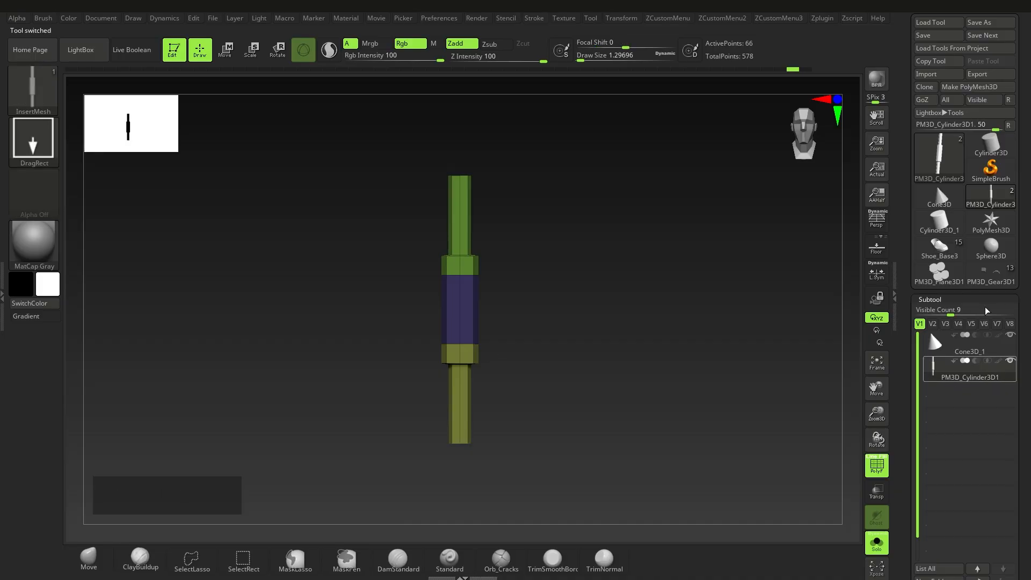
key(b)
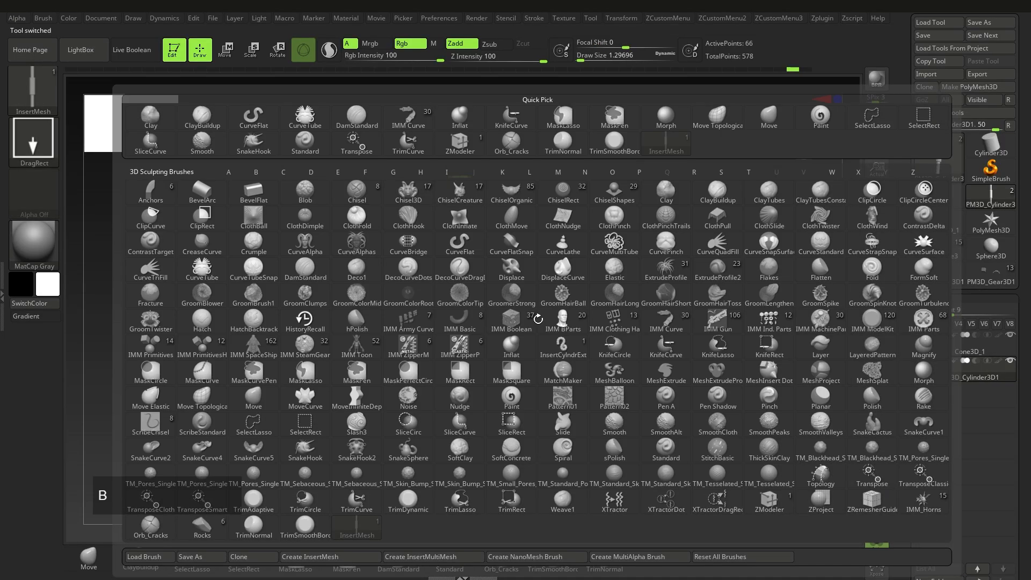
click(366, 531)
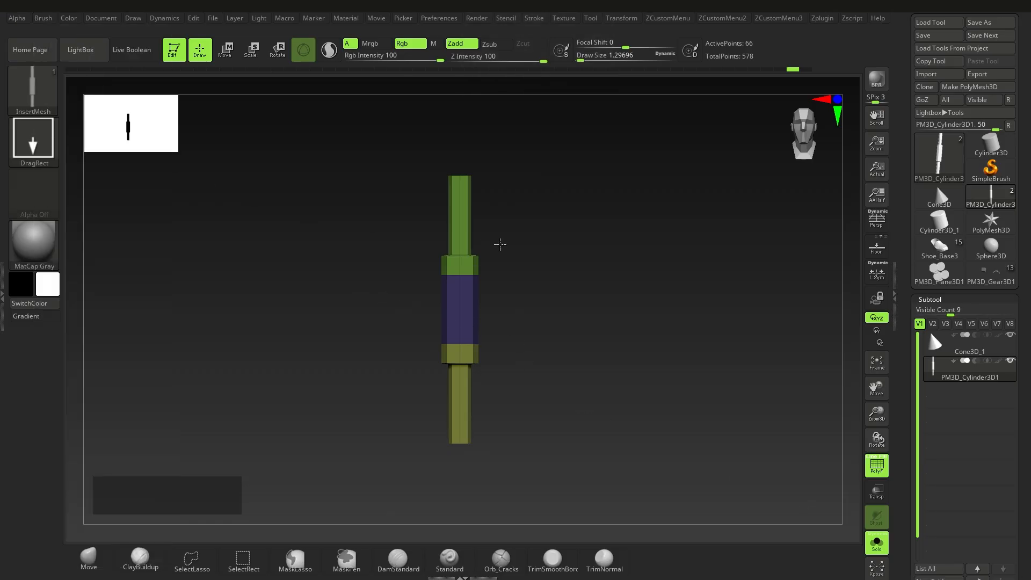
click(44, 18)
click(129, 38)
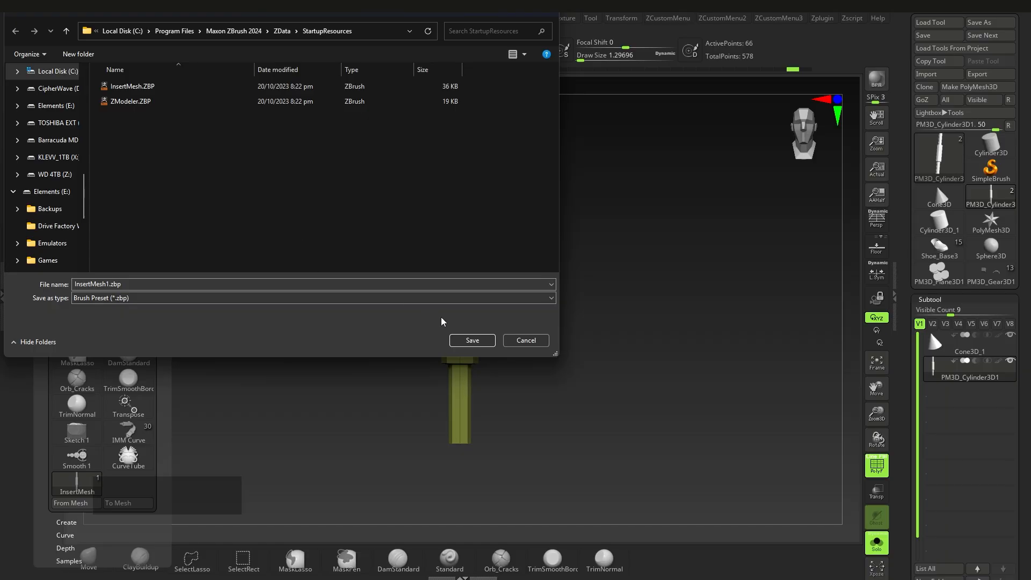
click(526, 340)
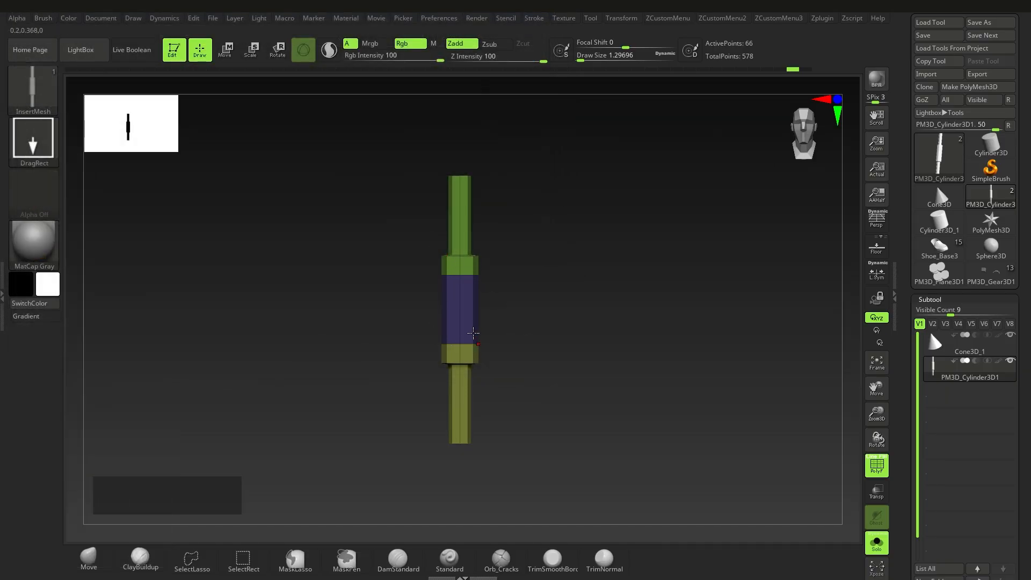
drag(666, 367, 668, 366)
key(ctrl+z)
mouse_move(553, 258)
ctrl+right_down()
mouse_move(536, 363)
mouse_move(513, 370)
mouse_move(488, 162)
ctrl+right_up()
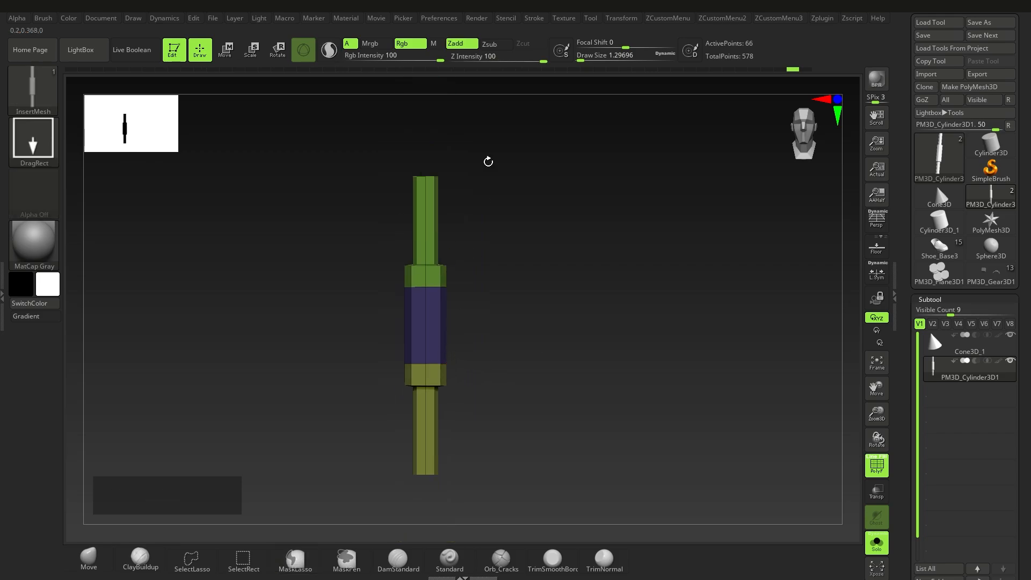
Step: In Stroke settings, collapse the Curve section and expand Curve Functions
click(534, 19)
drag(526, 256, 524, 228)
key(shift)
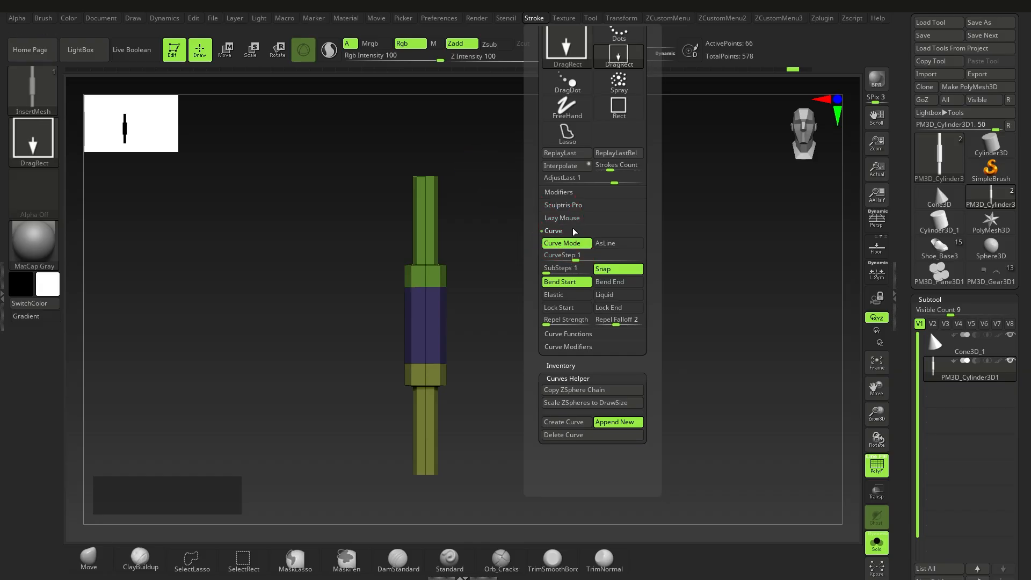
shift+click(574, 232)
shift+click(574, 244)
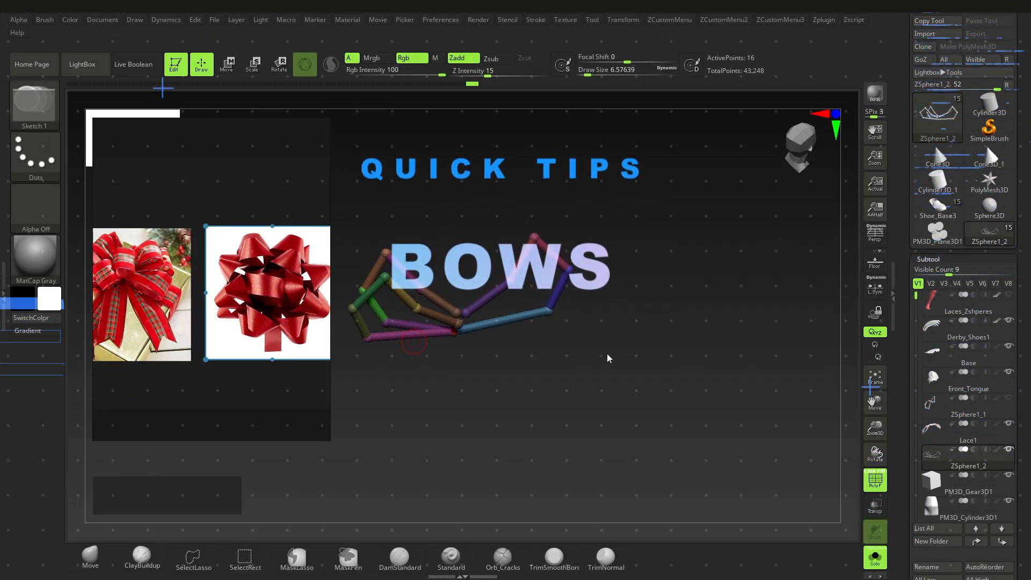
Step: Inspect the ZSphere bow beside the enlarged references, then select the PM3D_Gear3D1 curve subtool
key(ctrl)
mouse_move(562, 361)
ctrl+right_down()
mouse_move(566, 348)
mouse_move(564, 376)
mouse_move(542, 365)
ctrl+right_up()
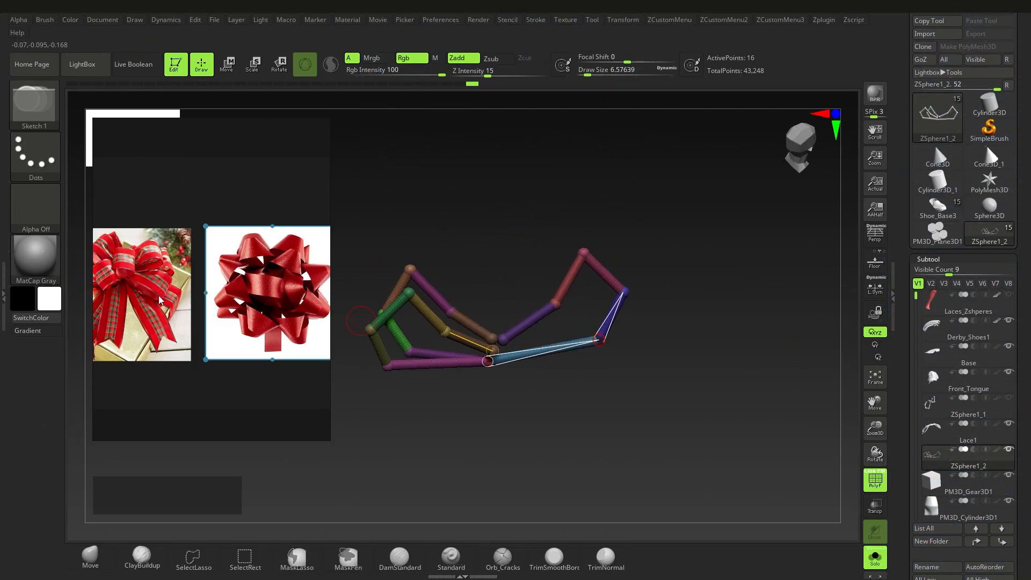
middle_drag(160, 299, 161, 285)
mouse_move(581, 363)
right_down()
mouse_move(584, 391)
mouse_move(600, 369)
mouse_move(580, 375)
mouse_move(591, 377)
right_up()
click(932, 474)
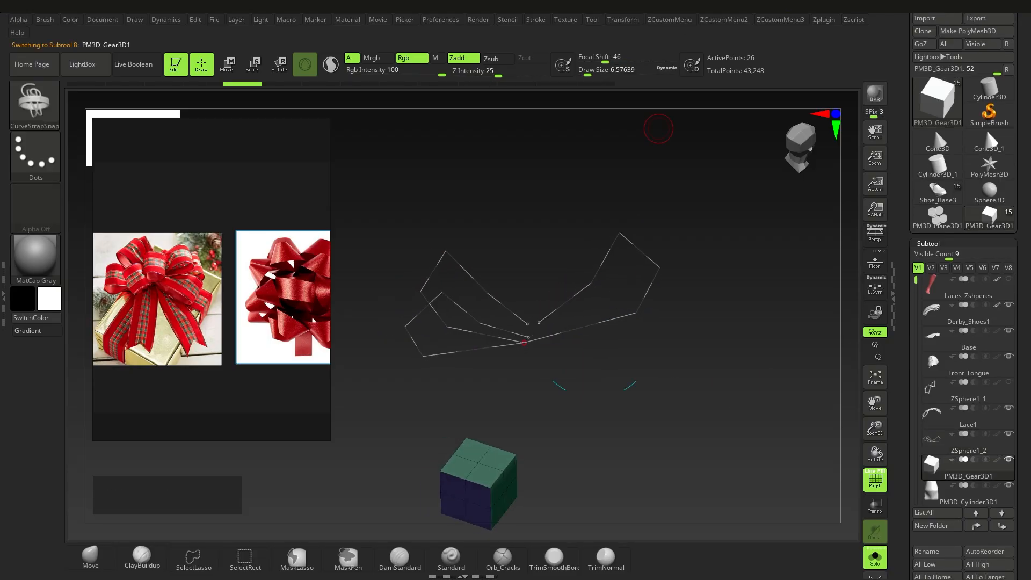
Step: Show the Stroke settings and bring up the brush library with B
click(542, 23)
right_drag(534, 366, 518, 337)
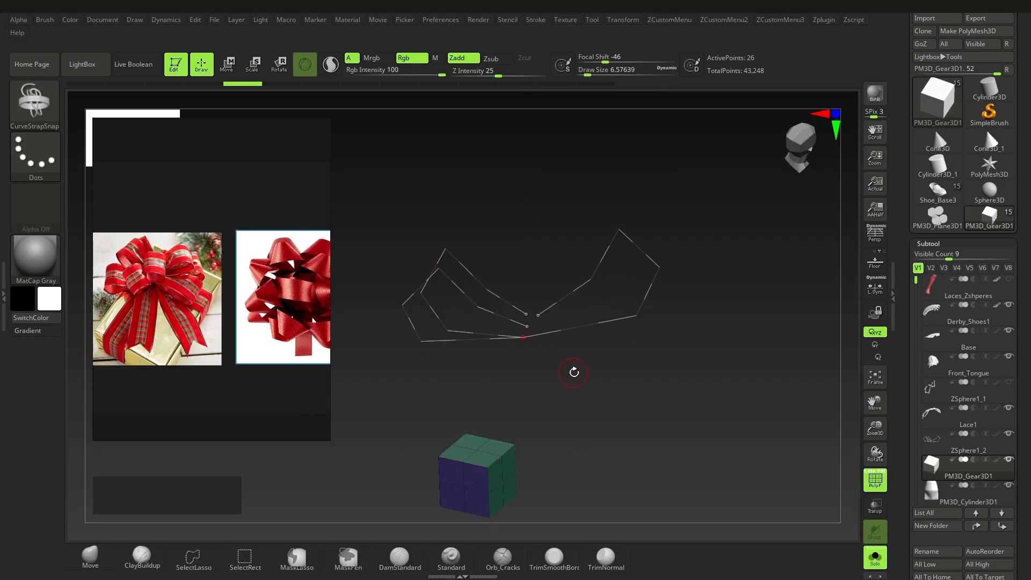
key(b)
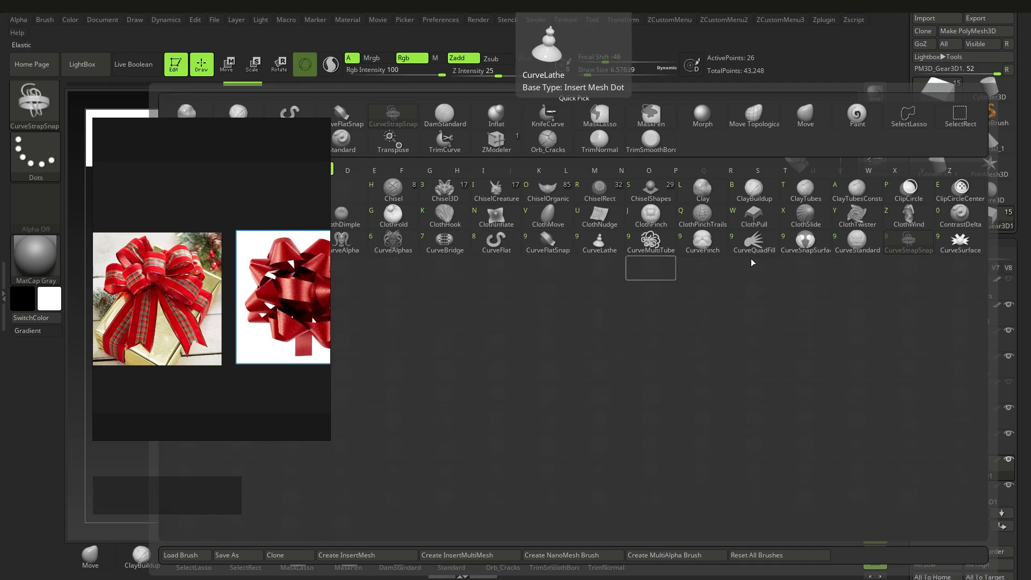
Step: Try the CurveStrapSnap brush along the bow curves, then undo the strap
click(908, 244)
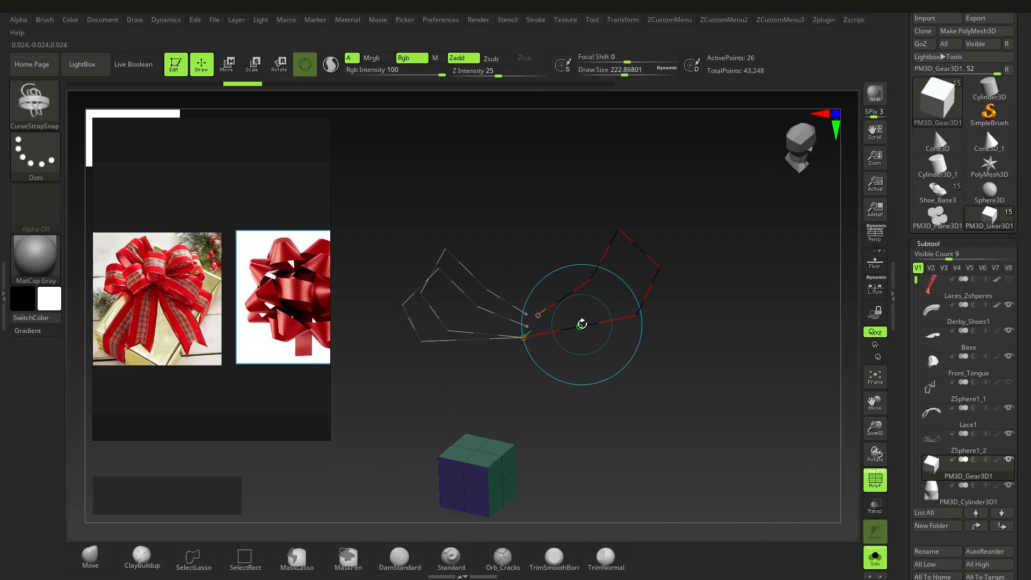
click(581, 324)
mouse_move(617, 354)
ctrl+right_down()
mouse_move(575, 334)
mouse_move(617, 352)
ctrl+right_up()
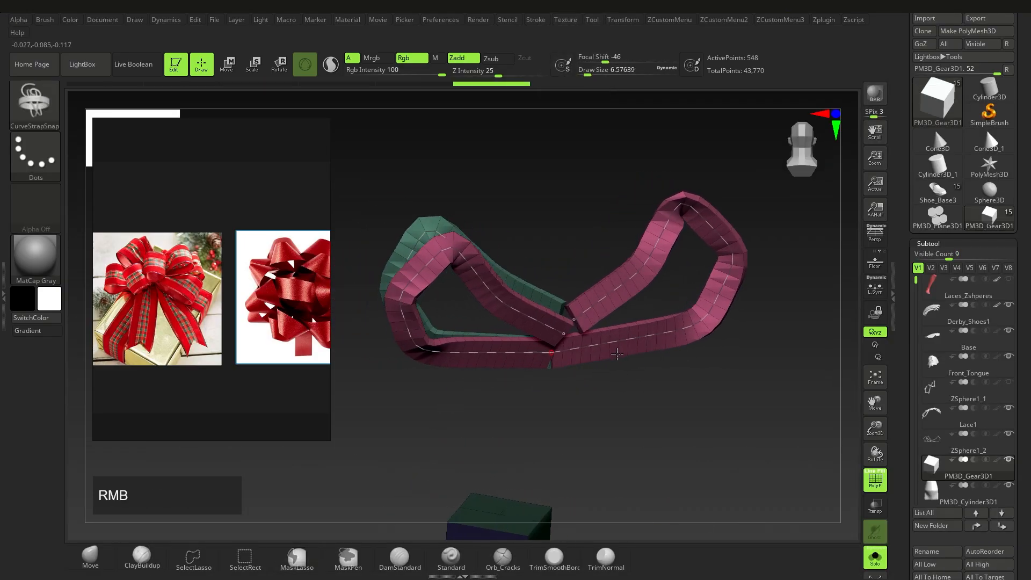
key(ctrl+z)
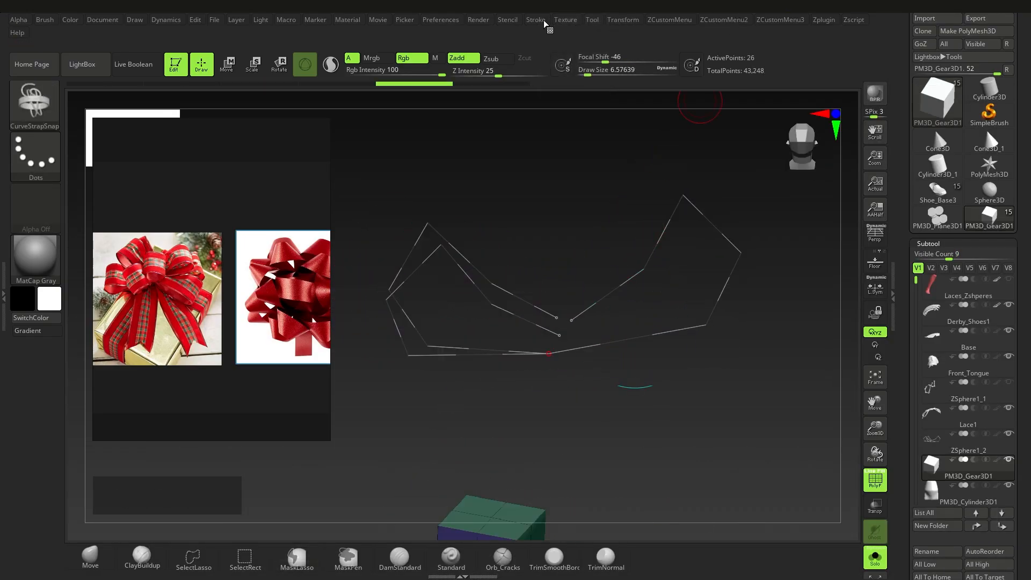
Step: Smooth the bow curves with Curve Functions > Smooth and rebuild the strap
click(541, 20)
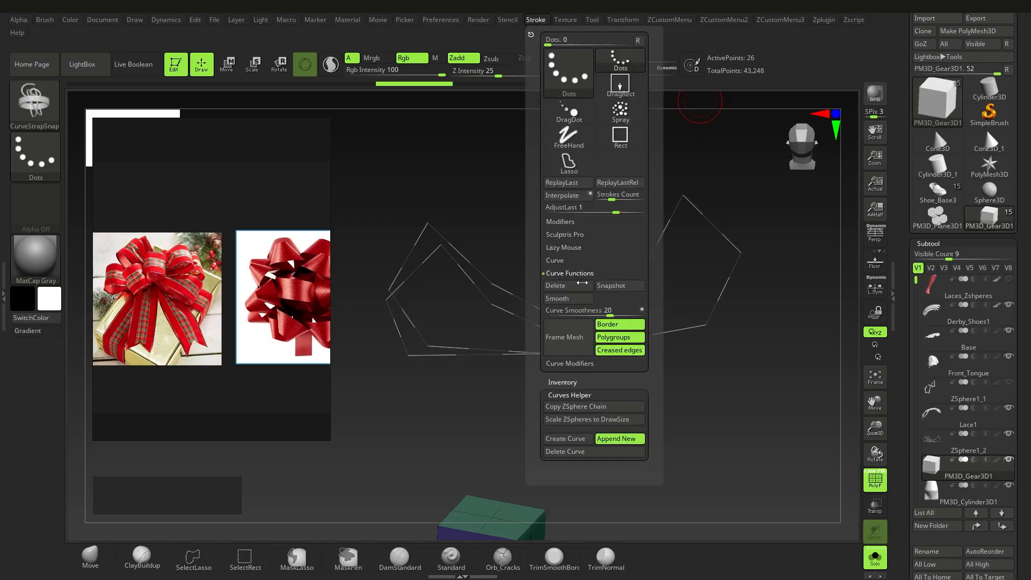
click(557, 298)
click(593, 347)
mouse_move(594, 347)
right_down()
mouse_move(577, 335)
mouse_move(612, 344)
mouse_move(597, 364)
mouse_move(623, 354)
right_up()
Step: Test a wider strap near draw size 20, undo it, and set draw size to 6.58
key(s)
drag(685, 378, 695, 383)
click(650, 327)
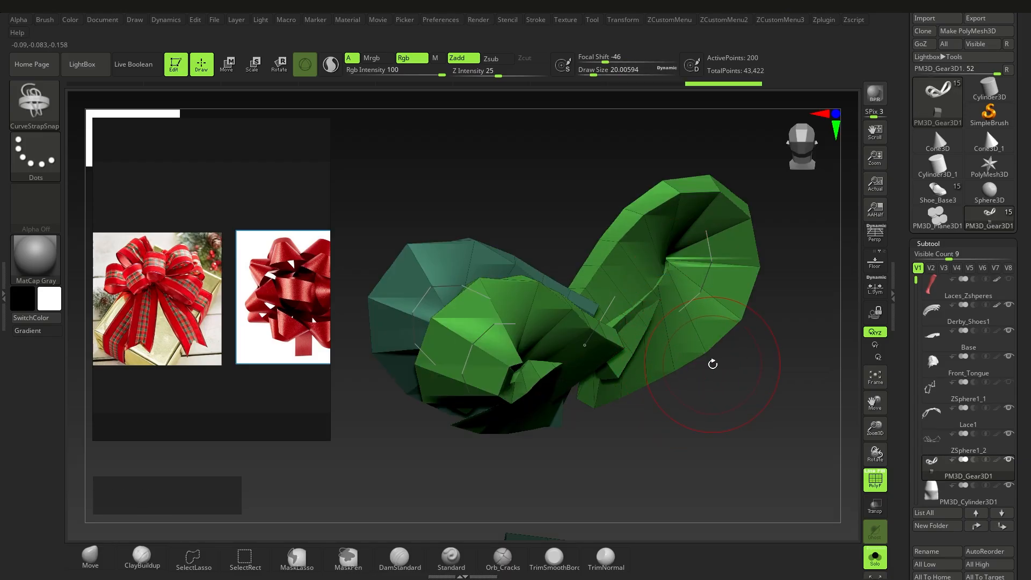
key(ctrl+z)
key(s)
click(711, 362)
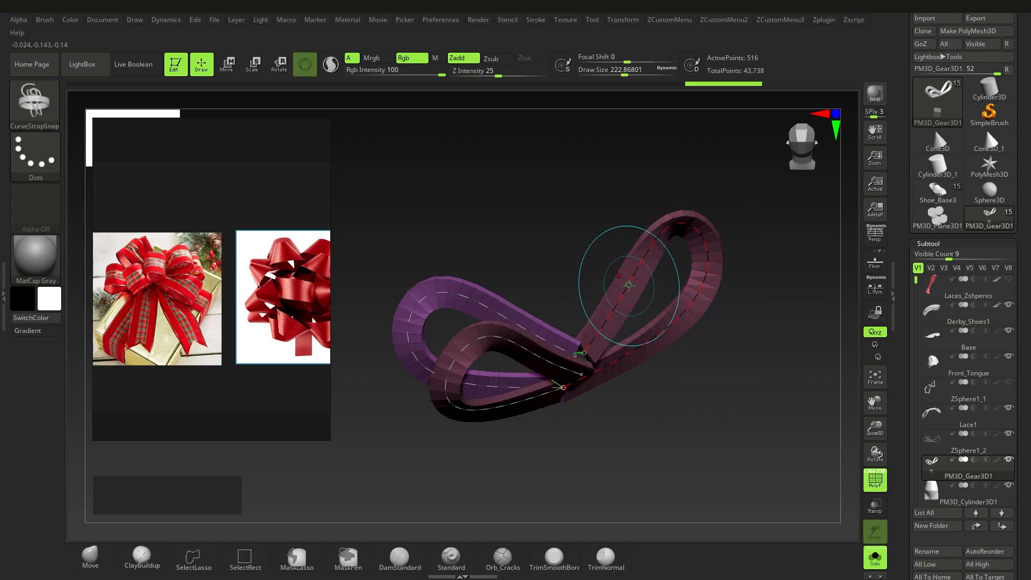
Step: Twist the right strap loop, raise draw size to 351, and rebuild the strap
click(630, 287)
ctrl+drag(630, 287, 629, 279)
alt+right_drag(677, 279, 657, 295)
key(s)
drag(673, 247, 686, 258)
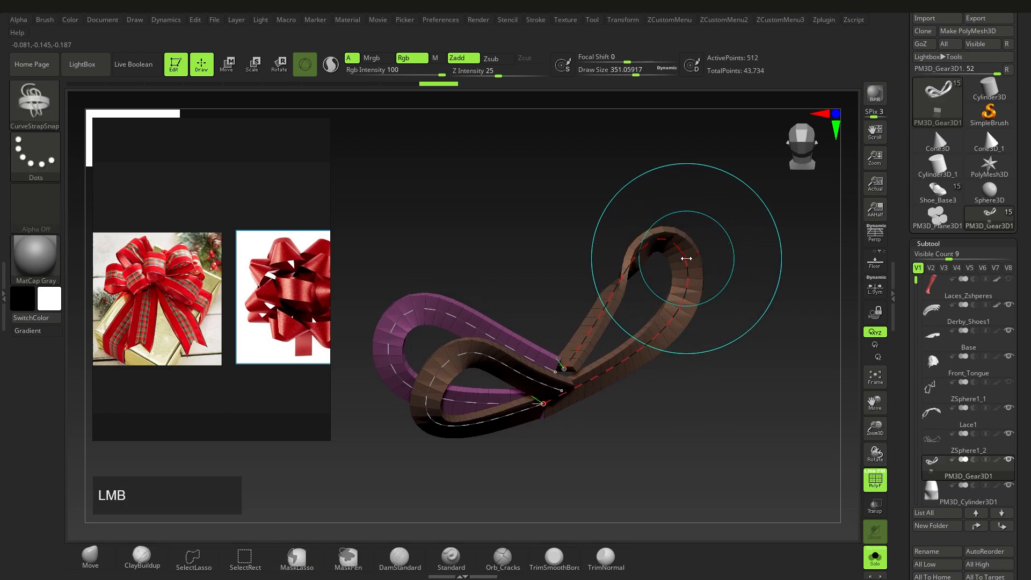
click(680, 250)
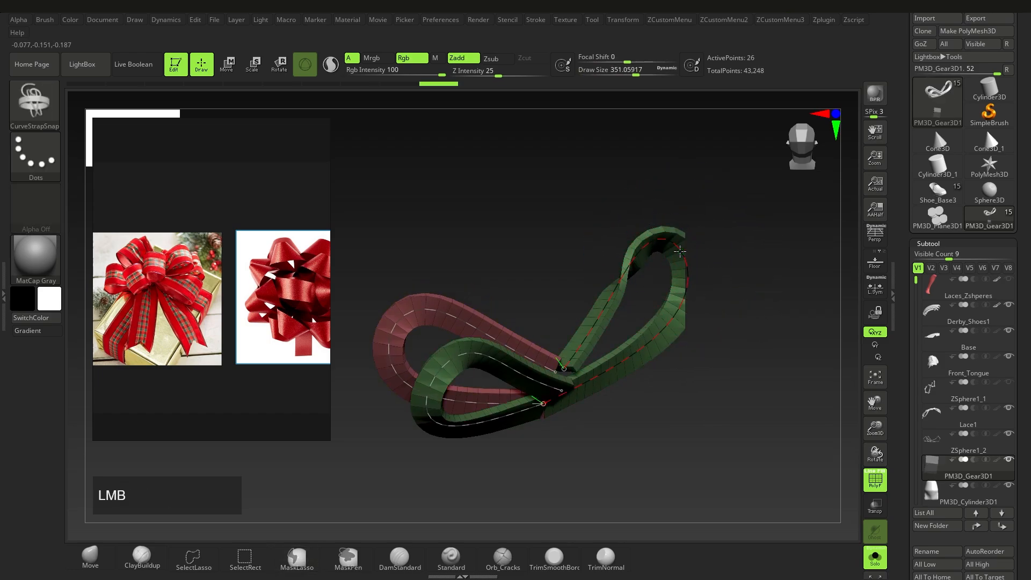
Step: Mask and unmask the strap, then keep twisting and rebuilding the right green loop
mouse_move(680, 252)
ctrl+mouse_down()
mouse_move(686, 260)
mouse_move(665, 254)
ctrl+mouse_up()
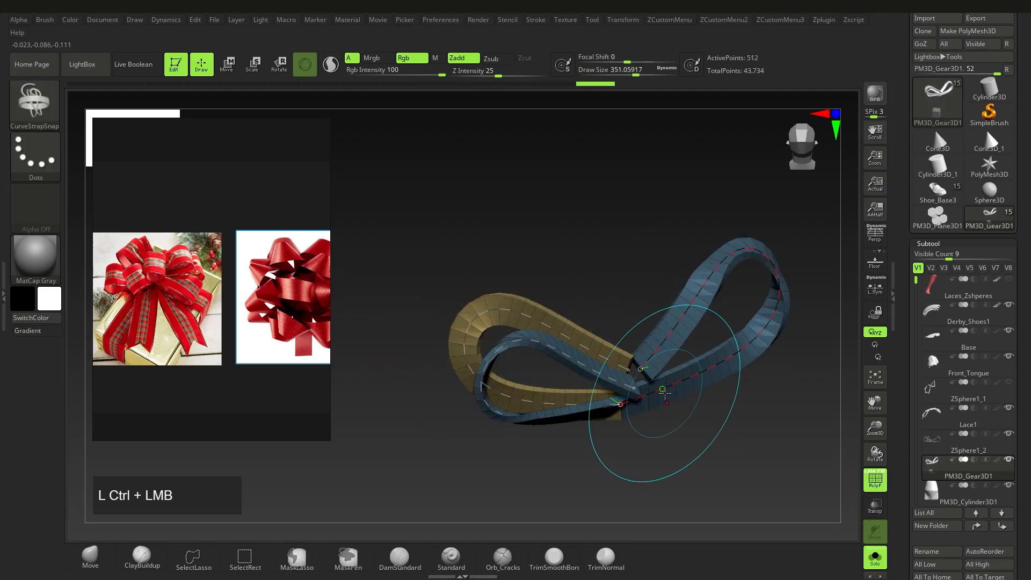
key(ctrl)
ctrl+drag(691, 377, 671, 382)
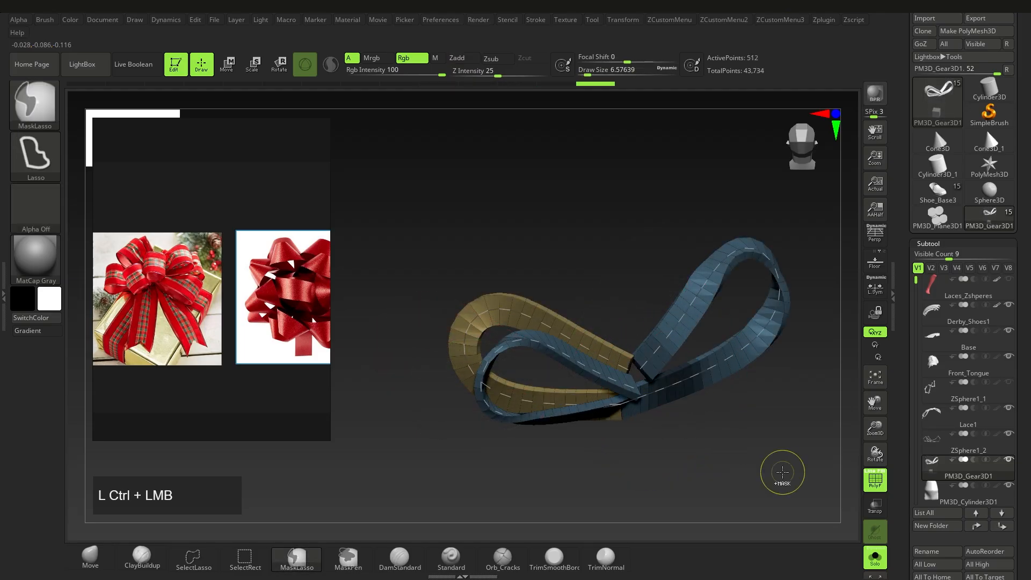
ctrl+drag(782, 472, 734, 423)
ctrl+drag(671, 387, 683, 399)
right_drag(690, 415, 653, 407)
ctrl+click(653, 407)
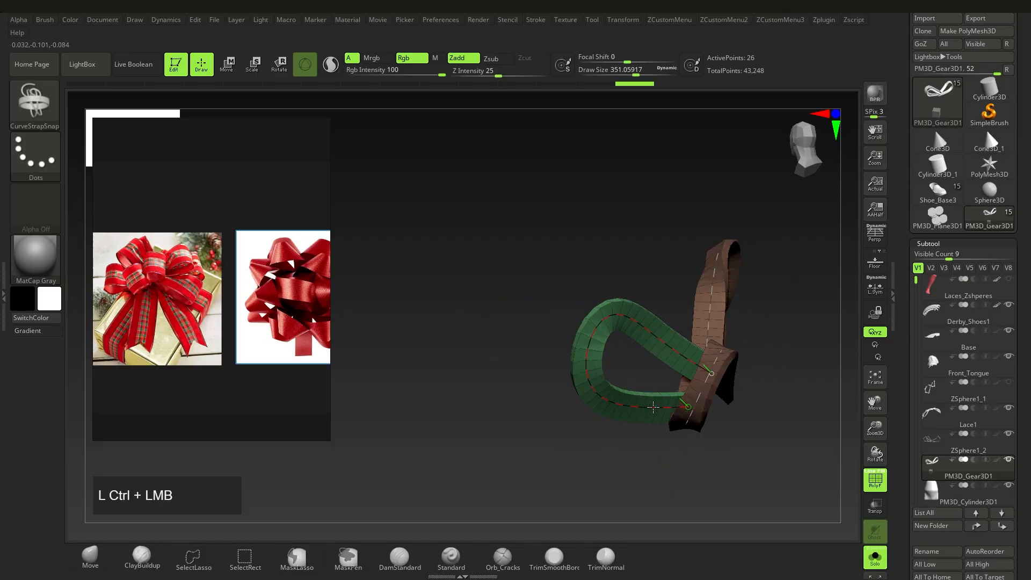
ctrl+drag(653, 421, 643, 417)
right_drag(643, 418, 665, 390)
Step: Select the ZSphere1_2 bow skeleton and zoom in on its joints
click(965, 437)
right_drag(560, 407, 586, 429)
ctrl+right_drag(586, 429, 586, 421)
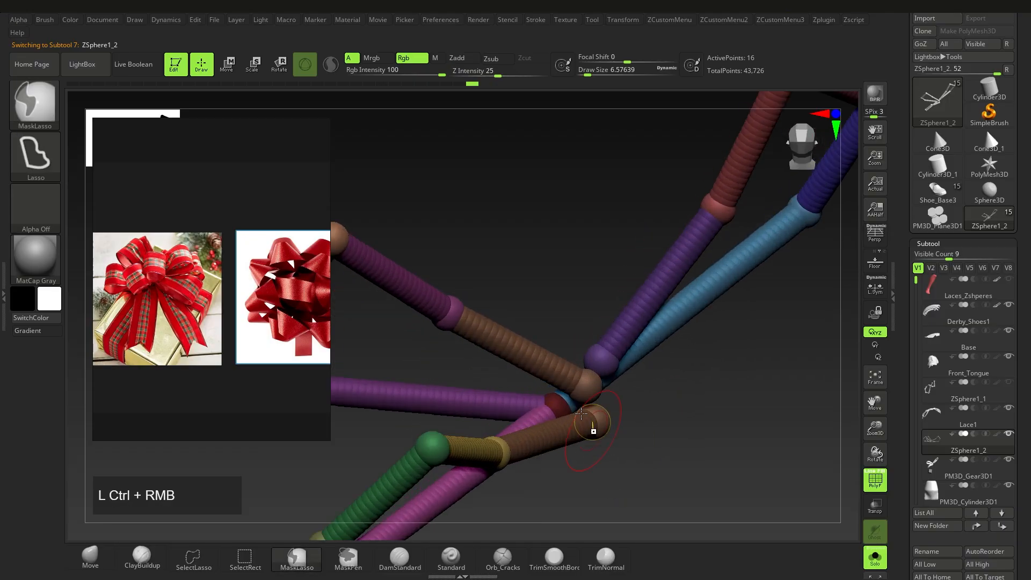
key(s)
drag(560, 405, 561, 388)
key(w)
key(ctrl+z)
mouse_move(558, 392)
ctrl+right_down()
mouse_move(530, 393)
mouse_move(562, 408)
ctrl+right_up()
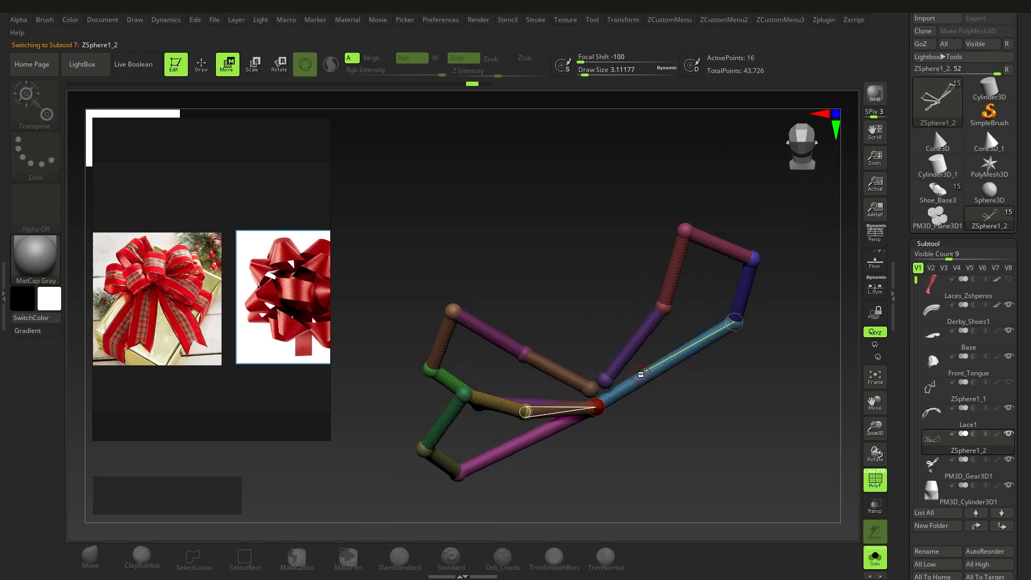
right_drag(638, 372, 643, 377)
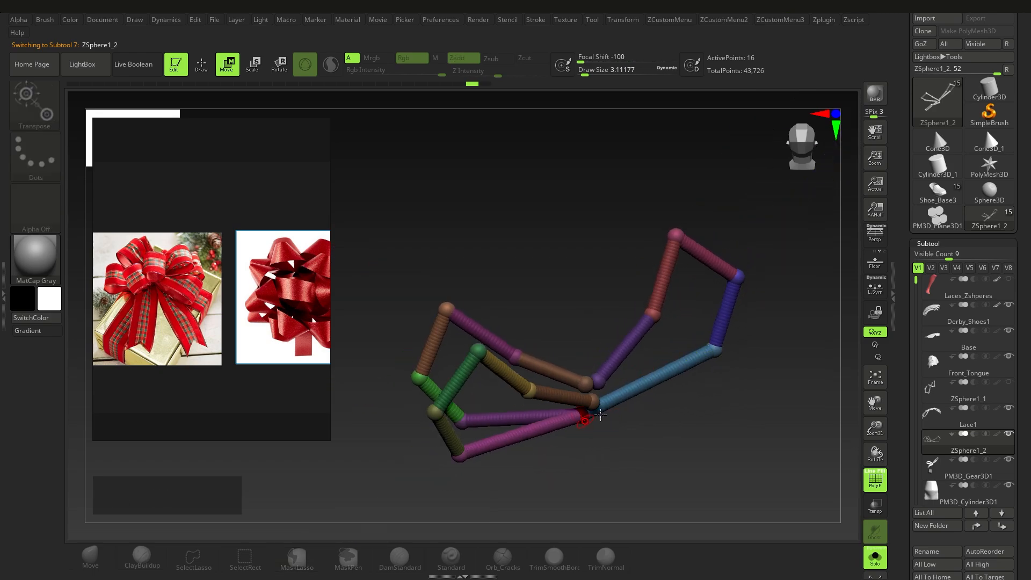
scroll(231, 313, up, 3)
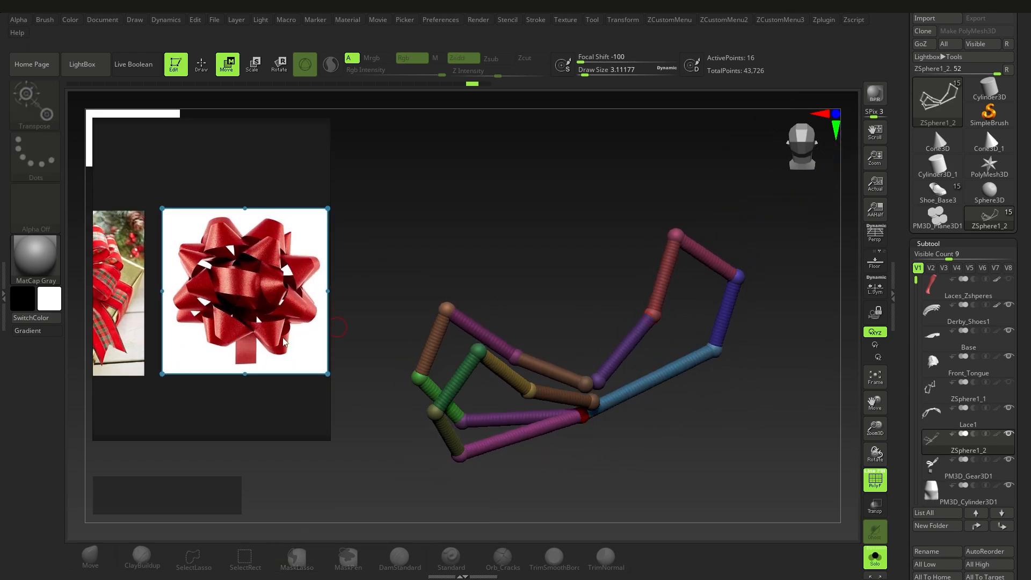
right_drag(679, 370, 666, 389)
alt+right_drag(666, 389, 691, 368)
ctrl+right_drag(691, 367, 683, 346)
right_drag(683, 346, 672, 370)
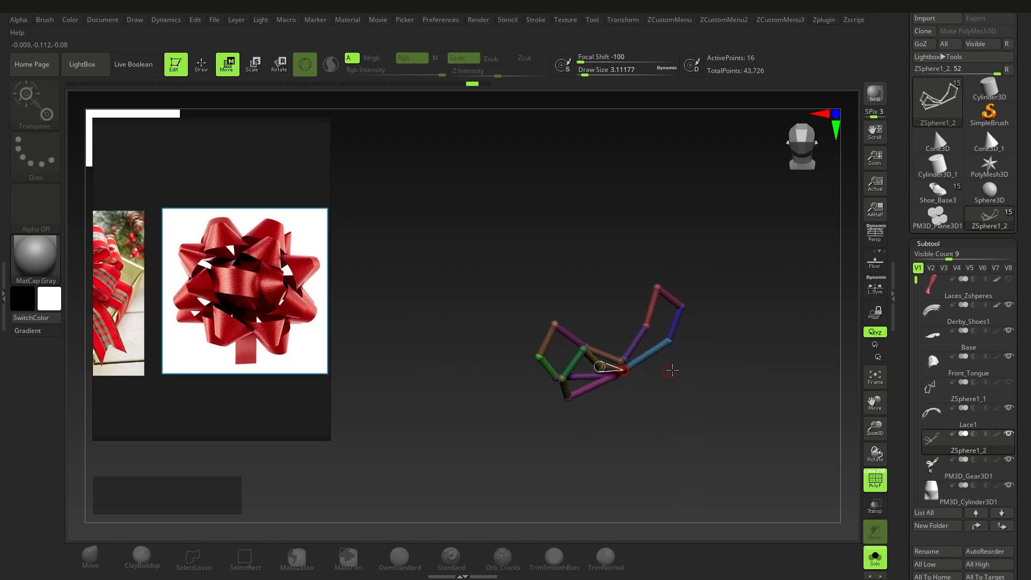
drag(1018, 445, 1018, 406)
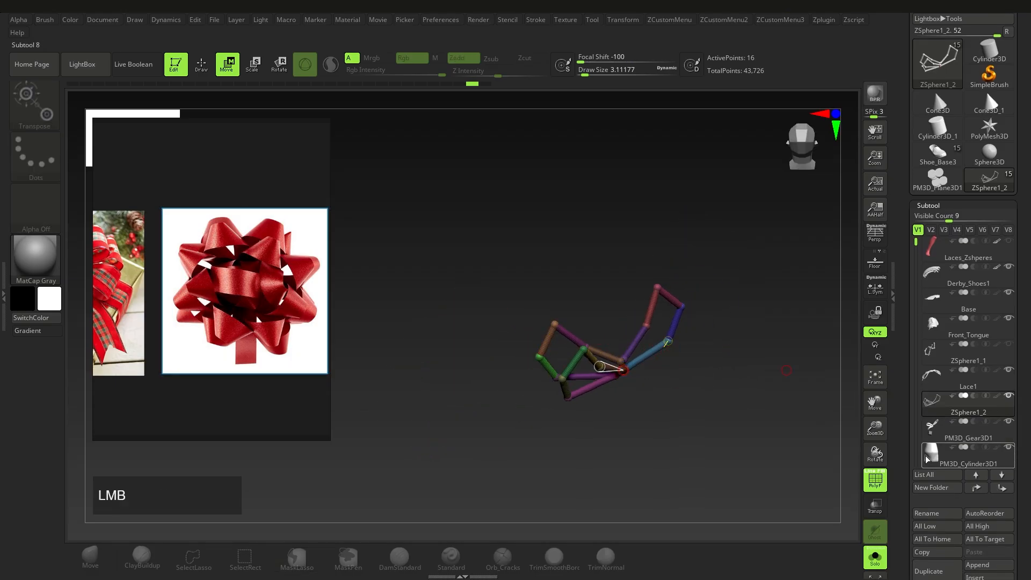
Step: Select the PM3D_Cylinder3D1 subtool and filter the brush picker to brushes starting with C
click(925, 459)
mouse_move(715, 468)
alt+right_down()
mouse_move(674, 424)
mouse_move(617, 416)
mouse_move(618, 435)
alt+right_up()
key(q)
mouse_move(619, 436)
right_down()
mouse_move(631, 419)
mouse_move(682, 406)
right_up()
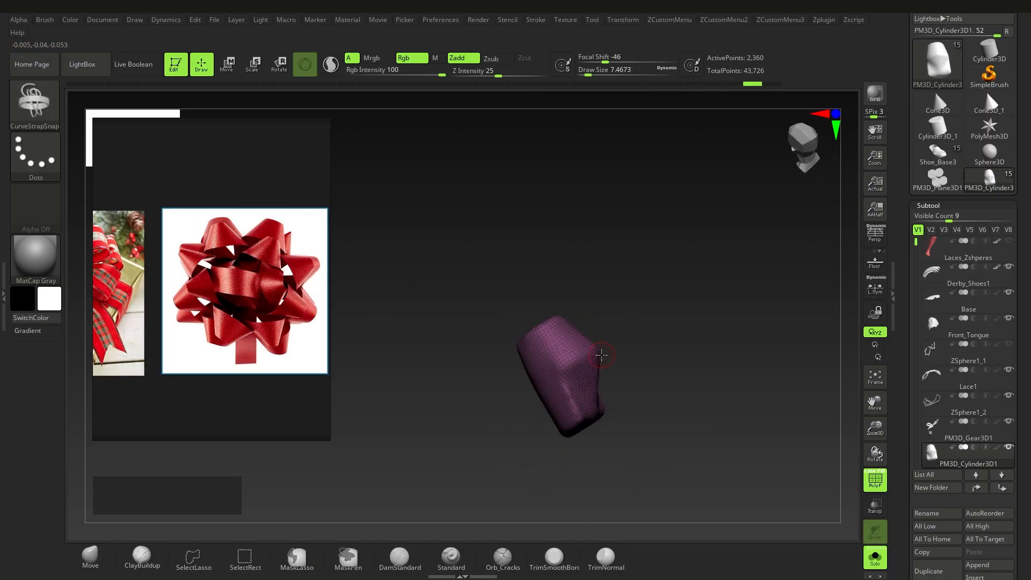
key(b)
key(c)
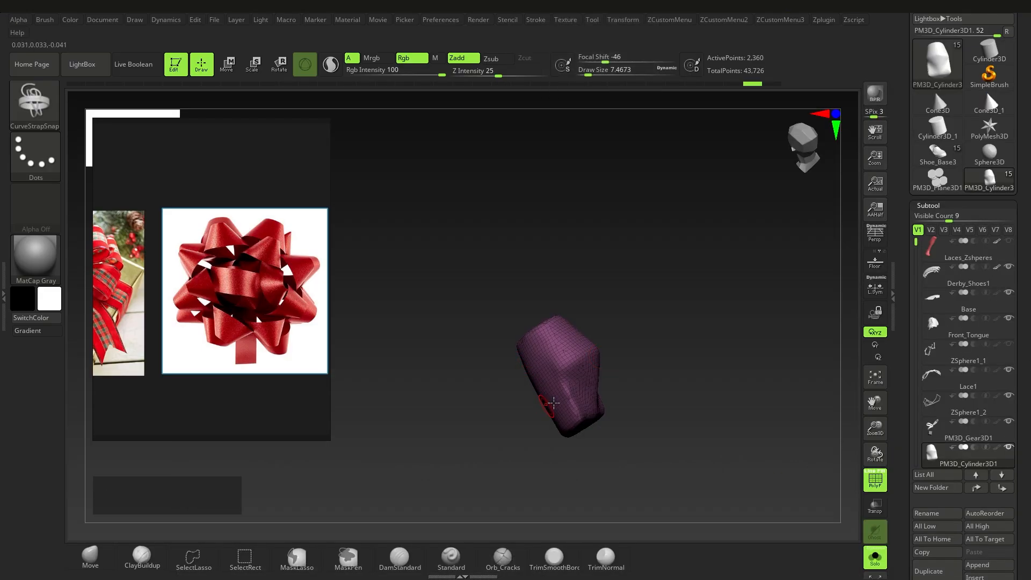
Step: Snap the cylinder upright and bring up the Transform settings
mouse_move(550, 401)
right_down()
mouse_move(592, 376)
mouse_move(609, 393)
mouse_move(557, 369)
right_up()
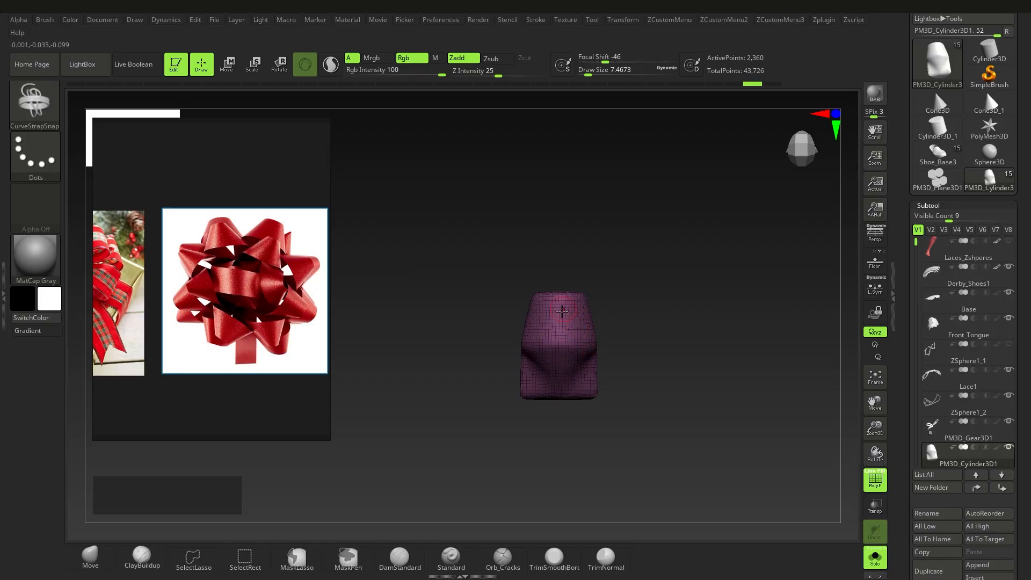
right_drag(552, 331, 674, 208)
click(621, 20)
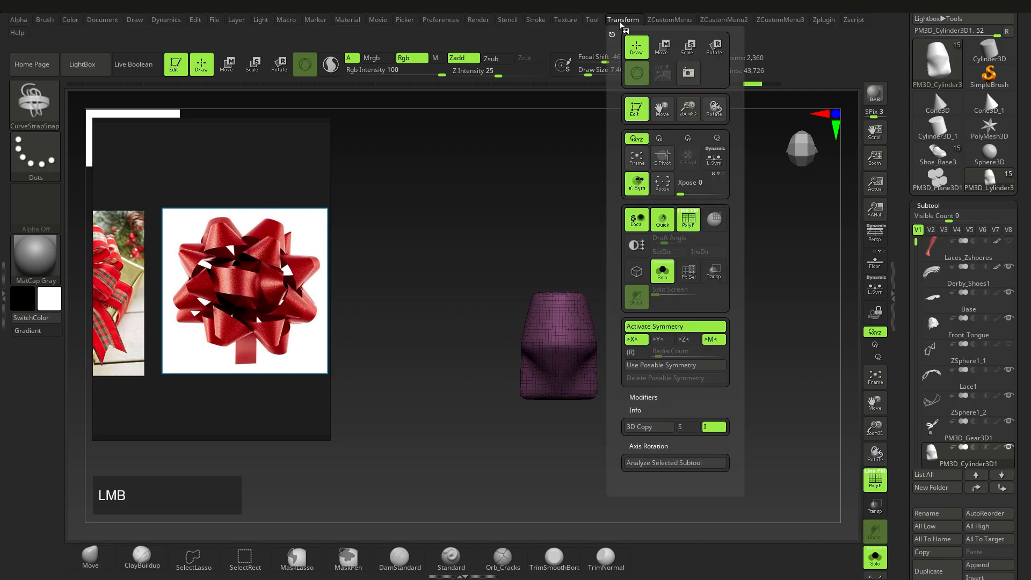
Step: Turn on radial symmetry with count 8 around the Y axis
click(635, 356)
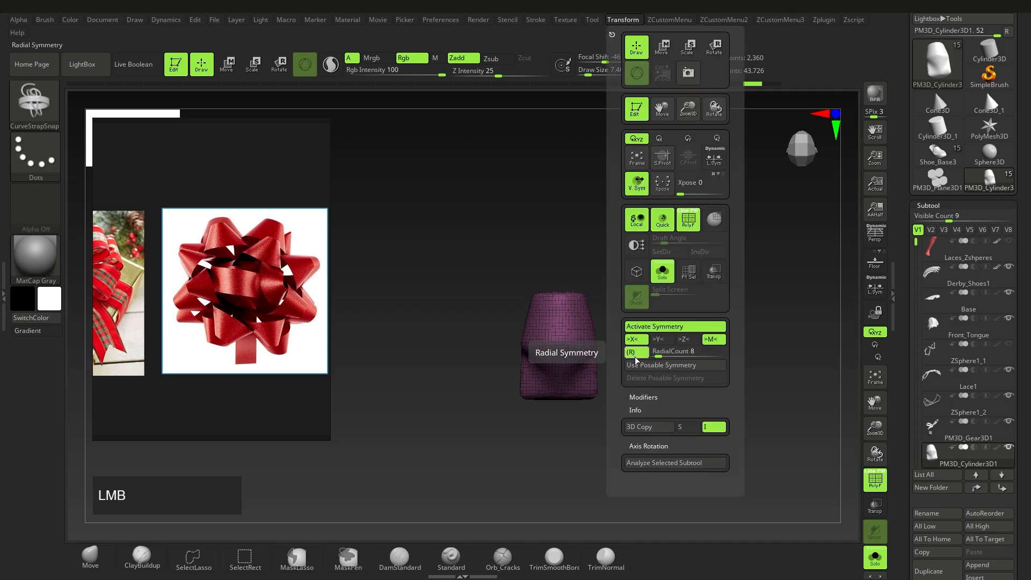
right_drag(536, 411, 659, 189)
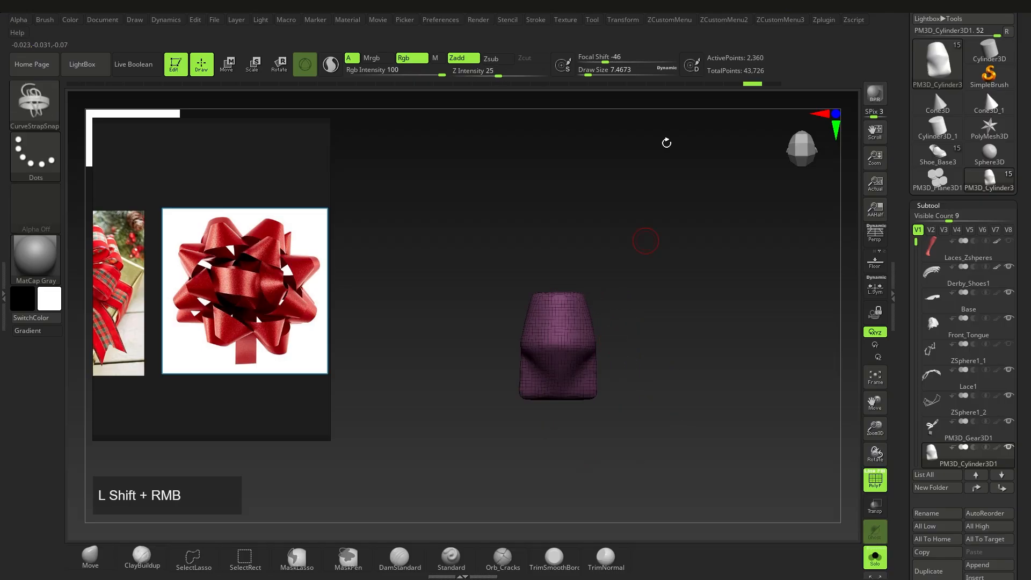
click(618, 22)
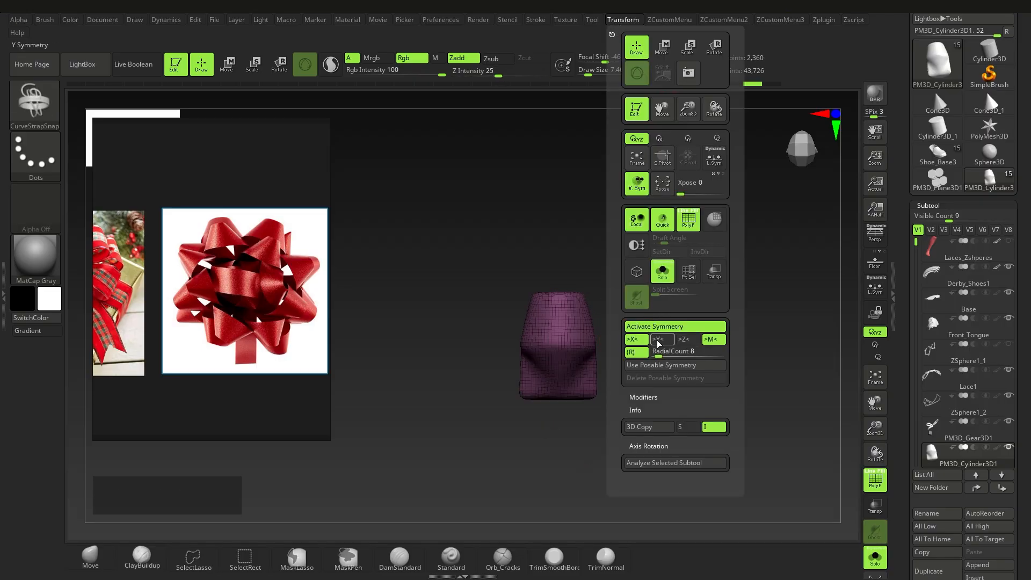
click(659, 339)
click(639, 339)
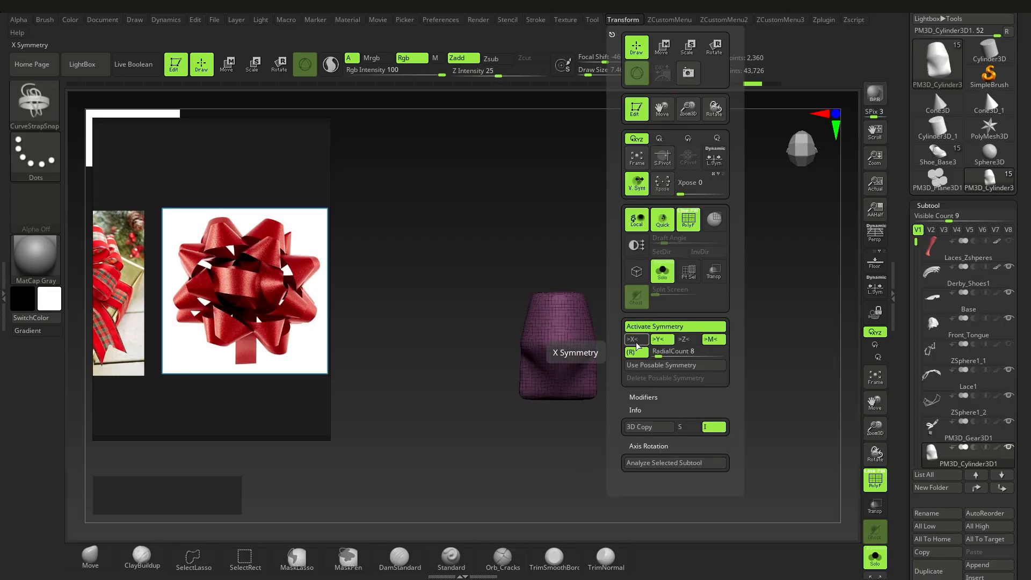
Step: Draw trial strap curves over the cylinder, then undo them
ctrl+right_drag(565, 327, 524, 348)
drag(544, 306, 553, 306)
right_drag(617, 313, 563, 317)
drag(545, 306, 584, 315)
drag(660, 347, 661, 349)
mouse_move(655, 352)
ctrl+right_down()
mouse_move(582, 328)
mouse_move(598, 350)
ctrl+right_up()
key(ctrl+z)
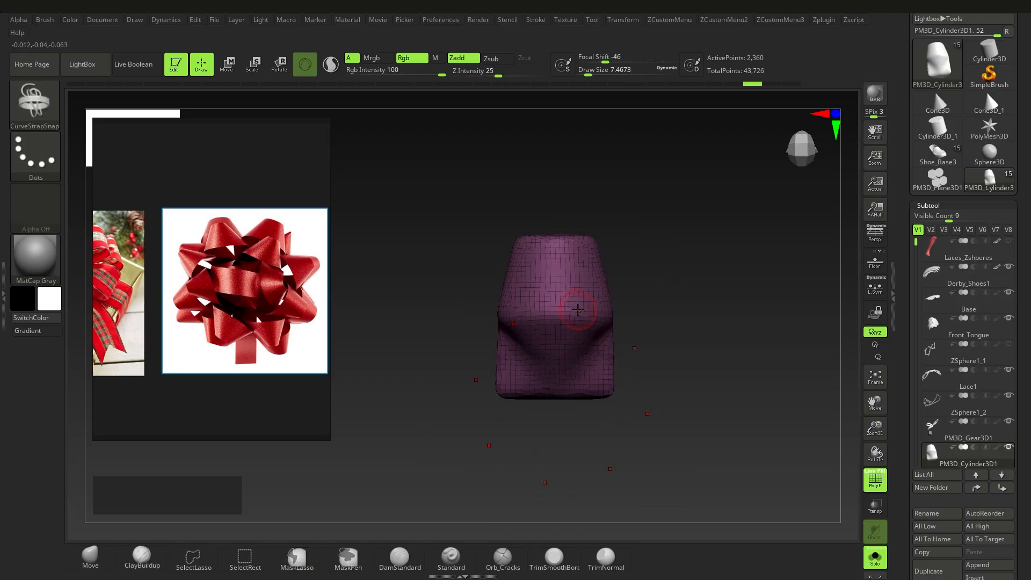
Step: With symmetry off, shrink the cylinder slightly and nudge it upward using the Transpose gizmo
key(w)
key(x)
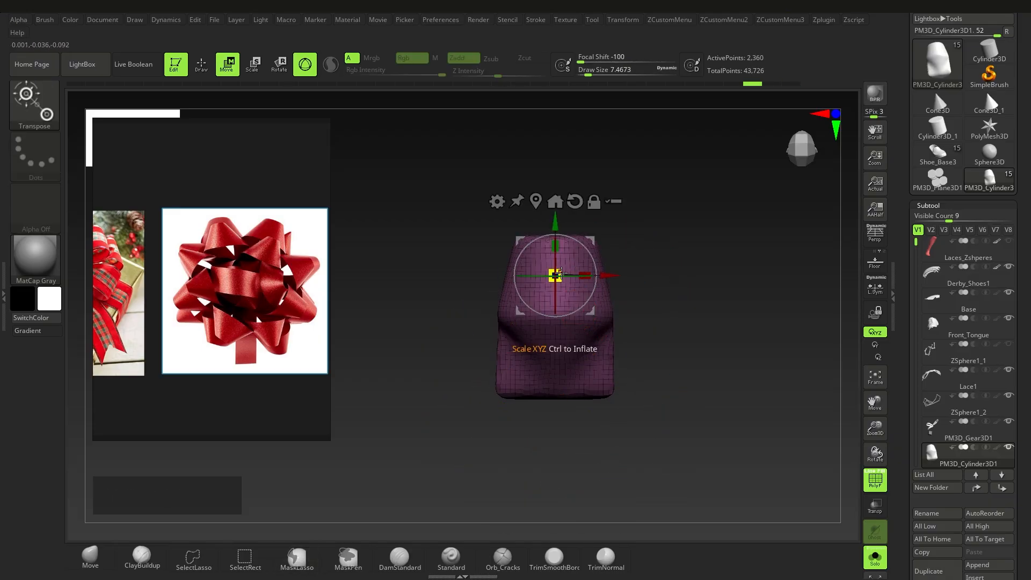
drag(559, 272, 553, 276)
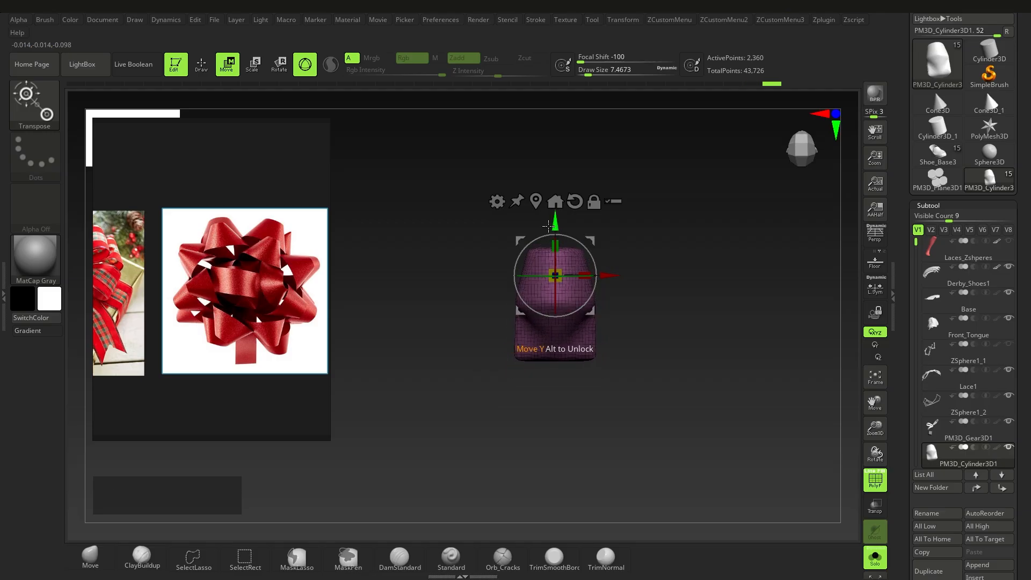
drag(554, 224, 553, 220)
key(q)
mouse_move(559, 281)
ctrl+right_down()
mouse_move(561, 300)
mouse_move(521, 292)
mouse_move(509, 324)
ctrl+right_up()
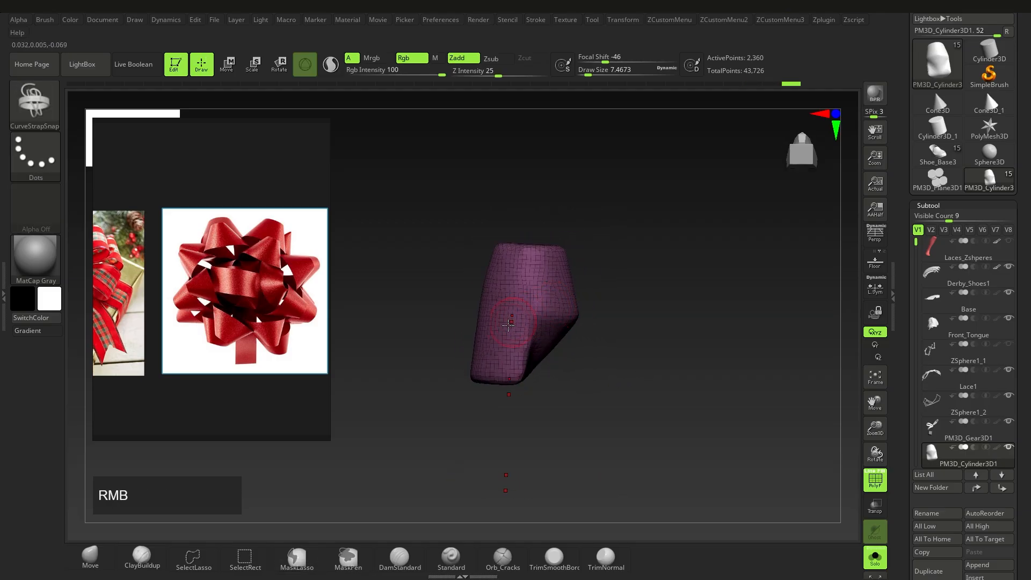
Step: Draw radially symmetric CurveStrapSnap strap curves looping around the cylinder
drag(555, 275, 561, 272)
right_drag(636, 288, 611, 281)
mouse_move(611, 280)
ctrl+right_down()
mouse_move(614, 301)
mouse_move(597, 296)
ctrl+right_up()
drag(565, 263, 670, 286)
mouse_move(670, 287)
right_down()
mouse_move(688, 254)
mouse_move(669, 274)
right_up()
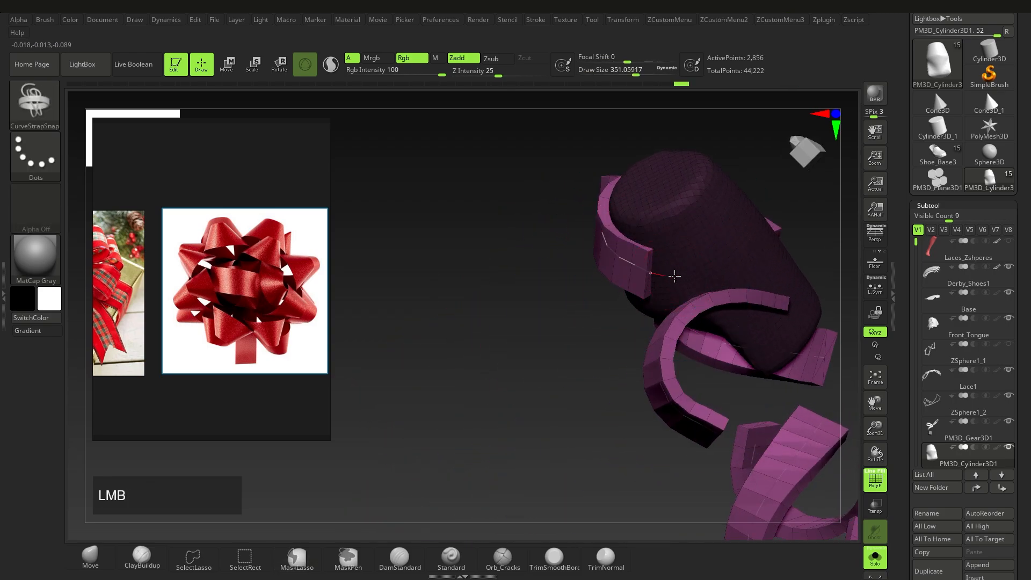
drag(739, 265, 763, 277)
ctrl+right_drag(717, 248, 698, 220)
mouse_move(698, 220)
right_down()
mouse_move(725, 241)
mouse_move(440, 381)
right_up()
ctrl+right_drag(600, 288, 679, 317)
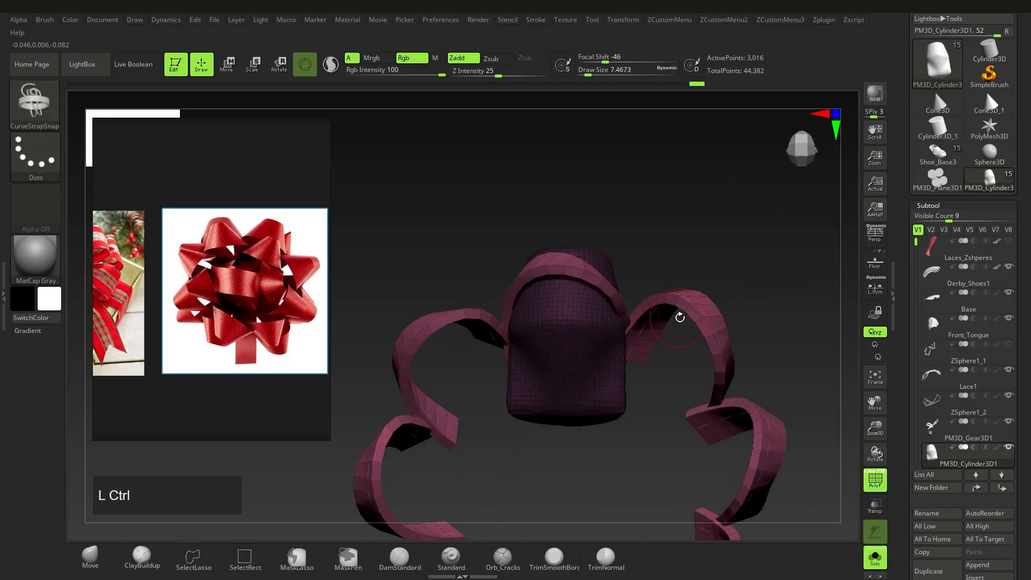
Step: Rebuild the straps into a radial ring of loops, discarding a short trial stroke
ctrl+click(557, 264)
ctrl+drag(557, 278, 590, 290)
key(ctrl+z)
click(564, 267)
mouse_move(590, 290)
ctrl+right_down()
mouse_move(630, 359)
mouse_move(570, 346)
mouse_move(589, 319)
ctrl+right_up()
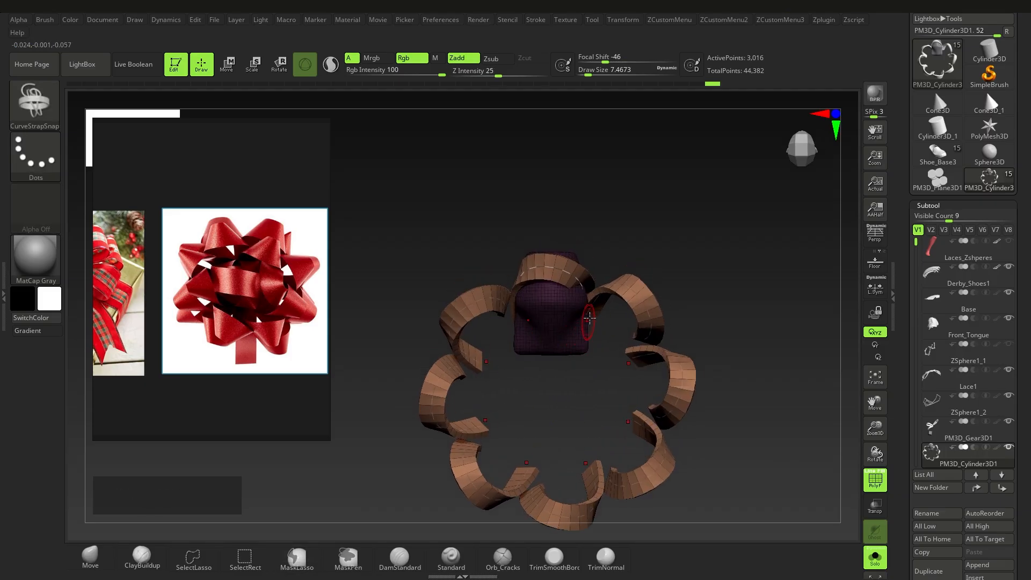
Step: Widen the straps to about 12.9 and rebuild the loop ring
key(s)
drag(609, 231, 612, 231)
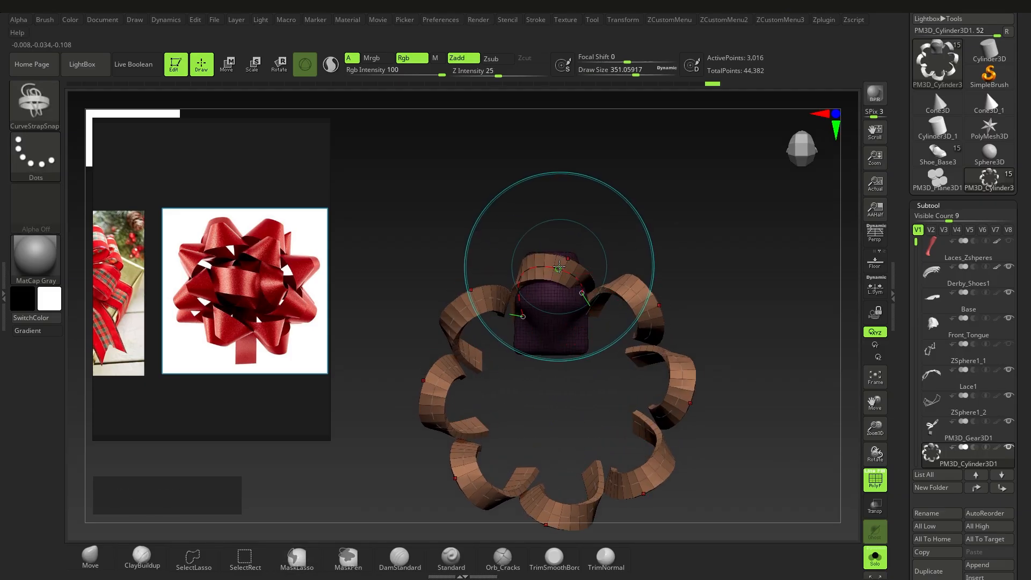
click(559, 267)
ctrl+right_drag(559, 266, 560, 312)
ctrl+right_drag(547, 355, 572, 343)
Step: Adjust the ring's size and position, then duplicate it as a smaller inner ring
key(w)
drag(567, 262, 580, 259)
drag(555, 322, 556, 355)
alt+right_drag(568, 356, 560, 341)
ctrl+drag(580, 245, 596, 335)
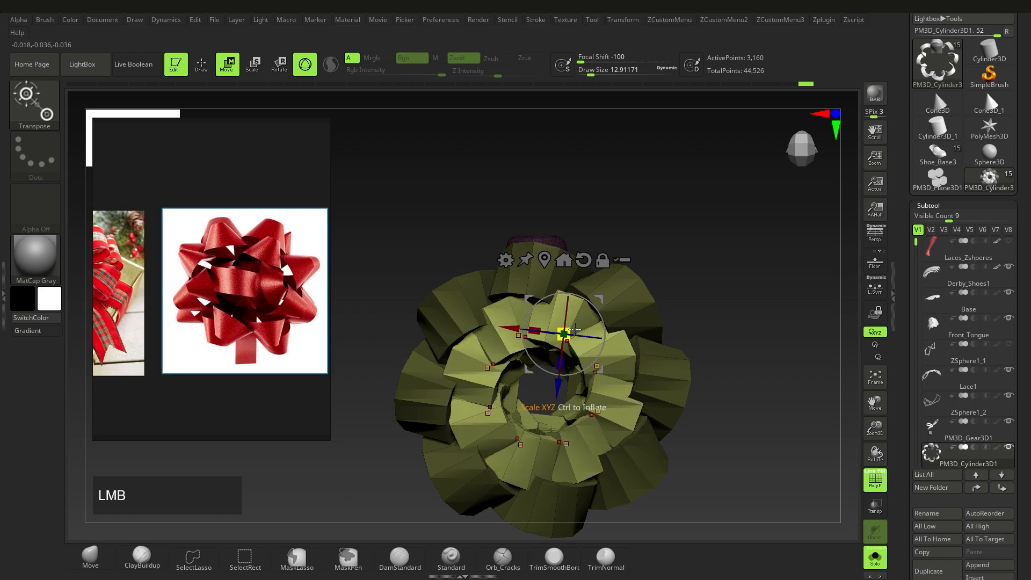
drag(600, 292, 593, 325)
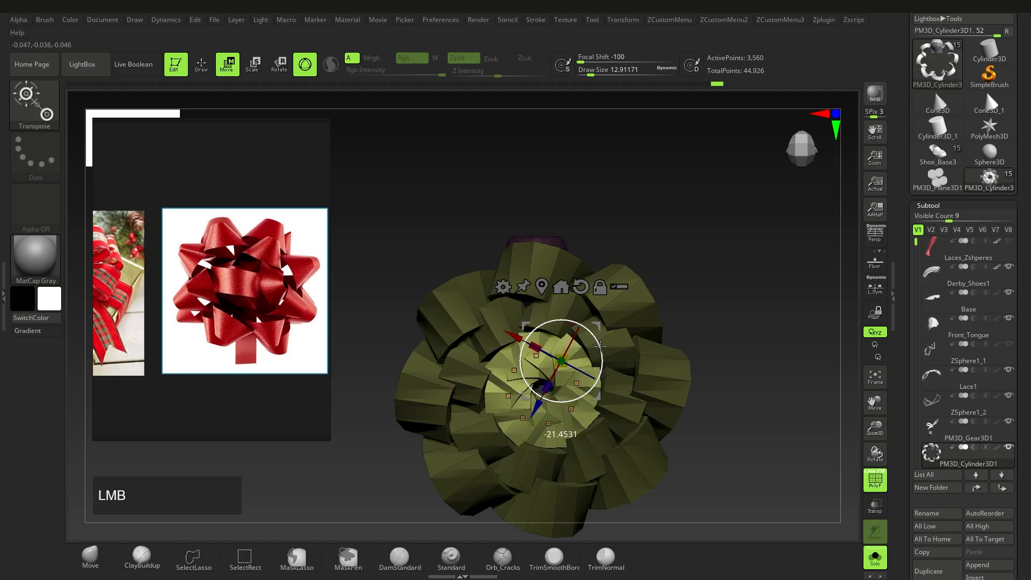
right_drag(601, 350, 569, 313)
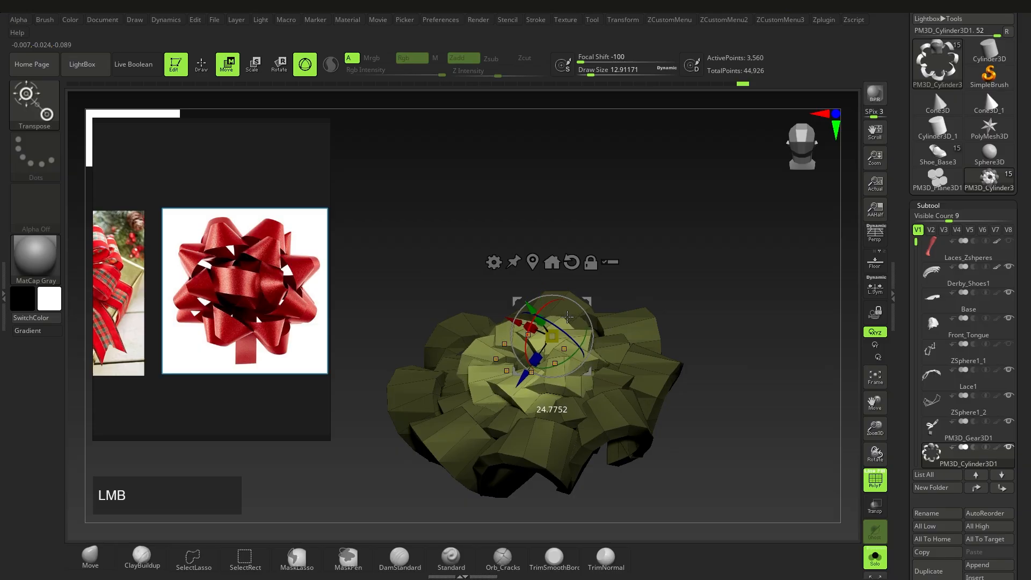
right_drag(584, 320, 593, 370)
key(q)
ctrl+right_drag(634, 408, 644, 370)
ctrl+drag(676, 322, 692, 337)
mouse_move(689, 340)
right_down()
mouse_move(655, 380)
mouse_move(604, 371)
mouse_move(607, 411)
right_up()
right_drag(606, 411, 592, 375)
key(ctrl+z)
key(ctrl+z)
key(ctrl+z)
key(ctrl+z)
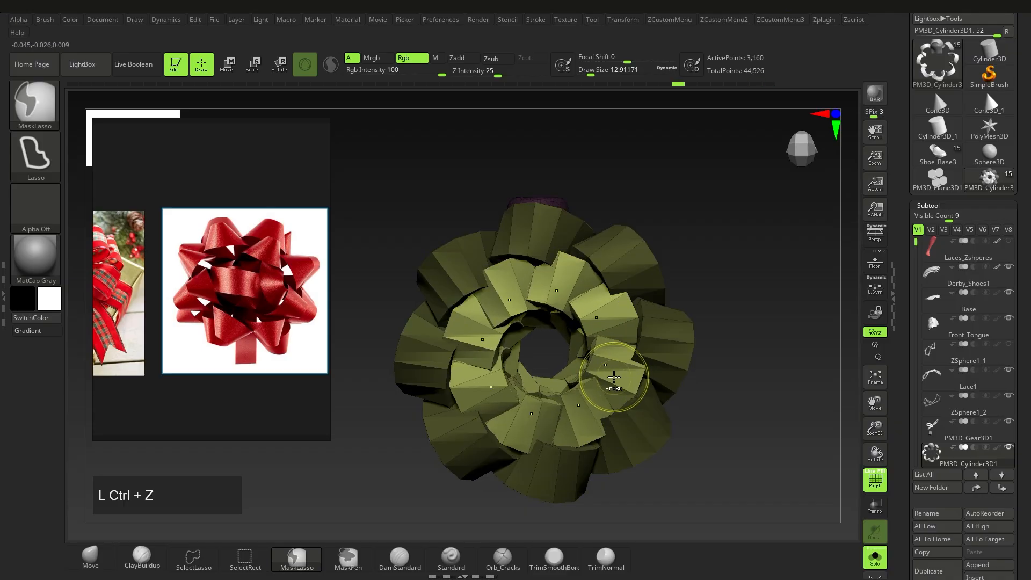
Step: Step back through the history to the copper strap ring and zoom in on the loops
key(ctrl+z)
key(ctrl+shift+z)
key(ctrl+shift+z)
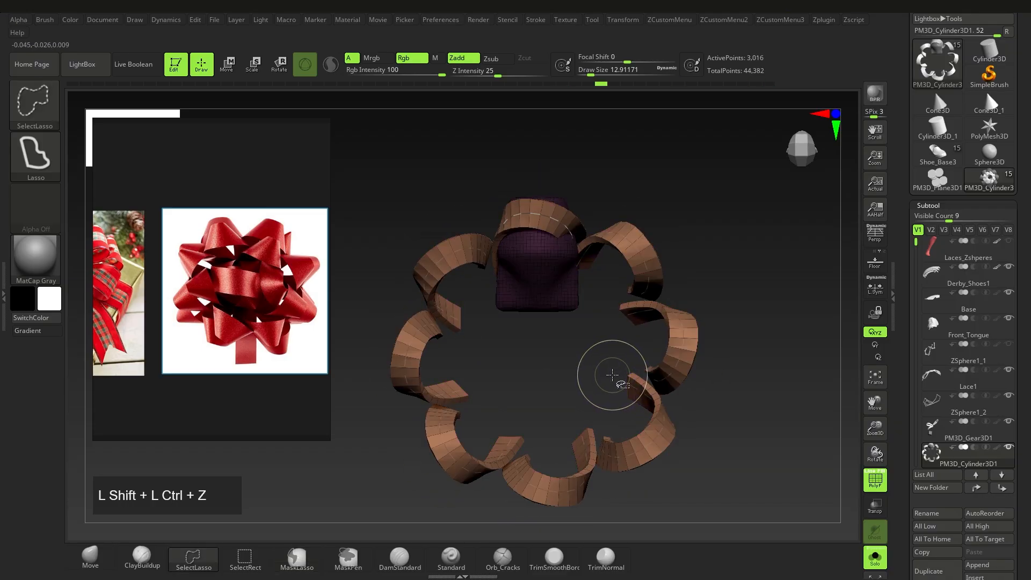
ctrl+right_drag(572, 277, 580, 317)
key(ctrl+shift+z)
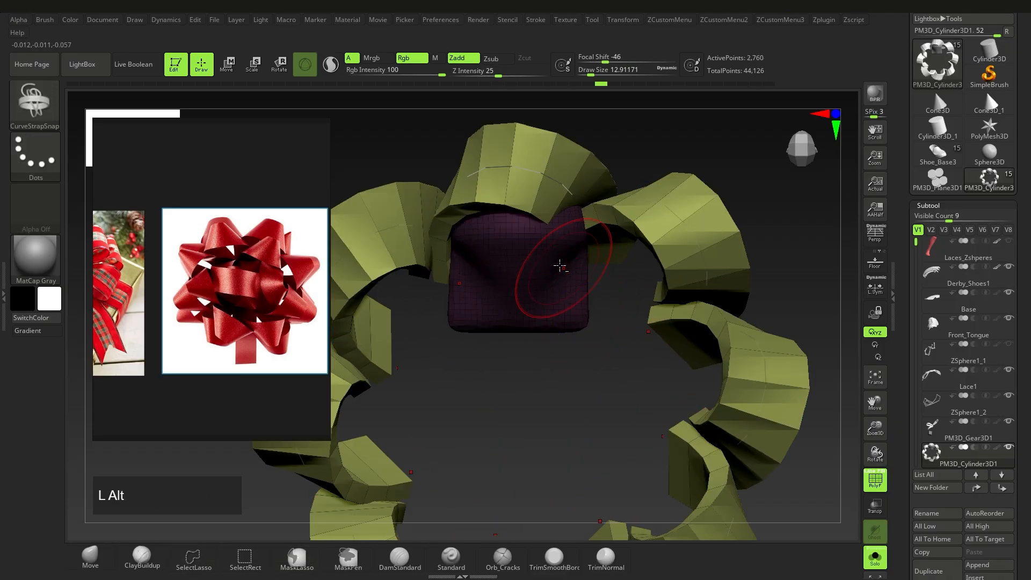
alt+right_drag(558, 267, 574, 329)
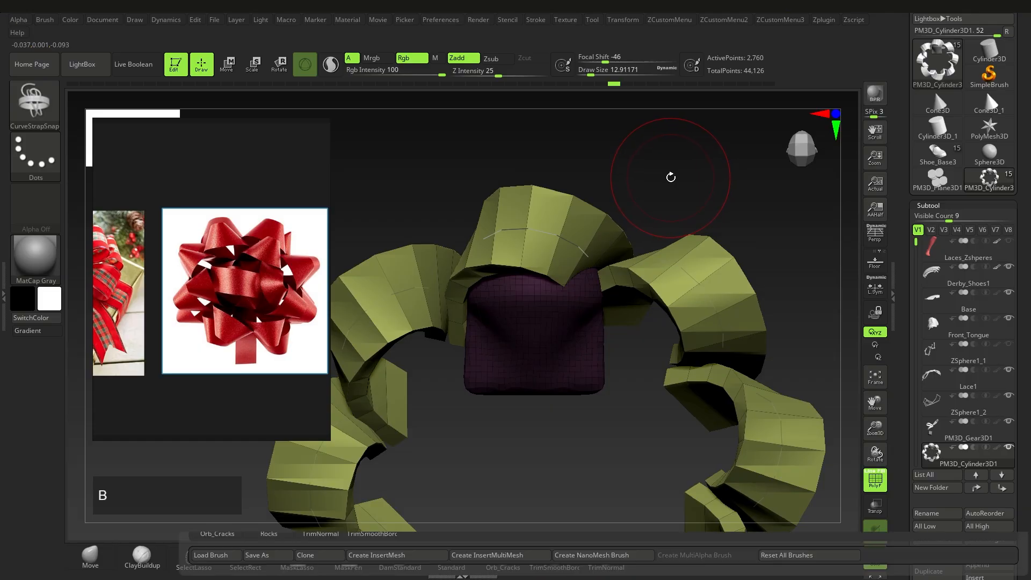
Step: Switch to the CurveFlat brush and regenerate the loops as flat tan ribbon strips
key(b)
key(c)
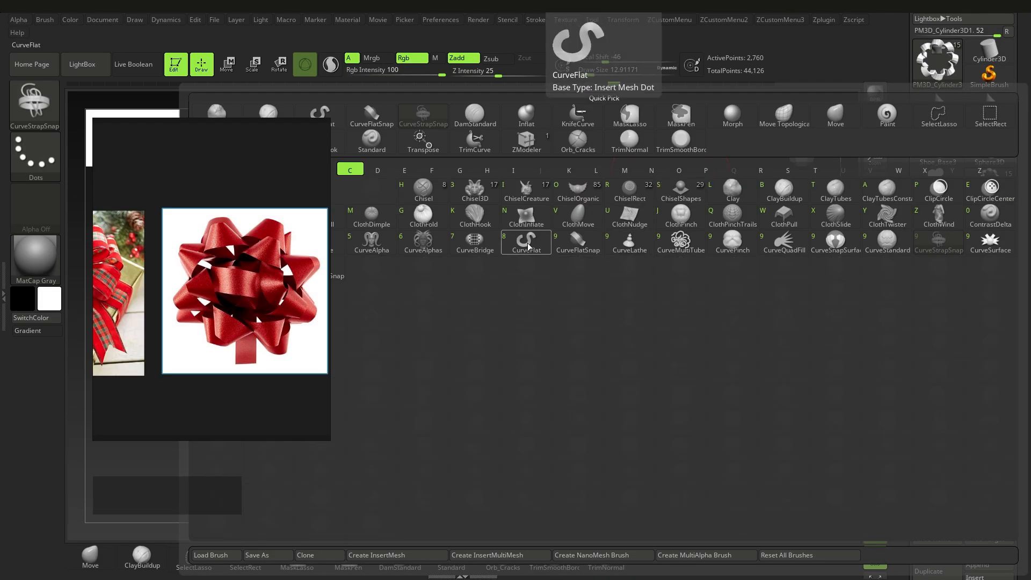
click(527, 242)
click(542, 234)
right_drag(557, 263, 540, 211)
alt+right_drag(485, 288, 687, 339)
alt+right_drag(687, 339, 605, 337)
click(619, 341)
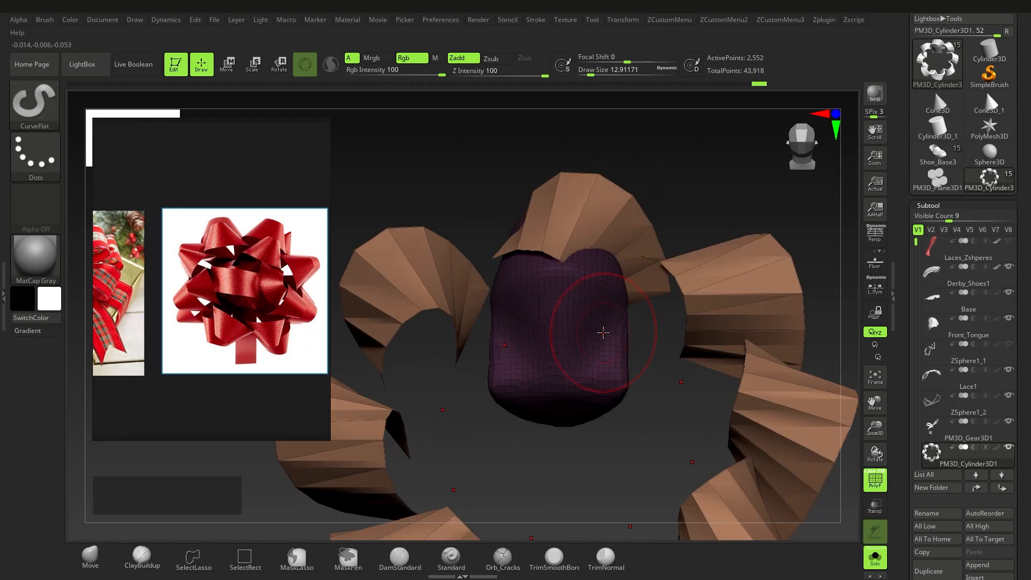
Step: Select the ZModeler brush and set its QMesh action to target Polygroup All
key(b)
key(z)
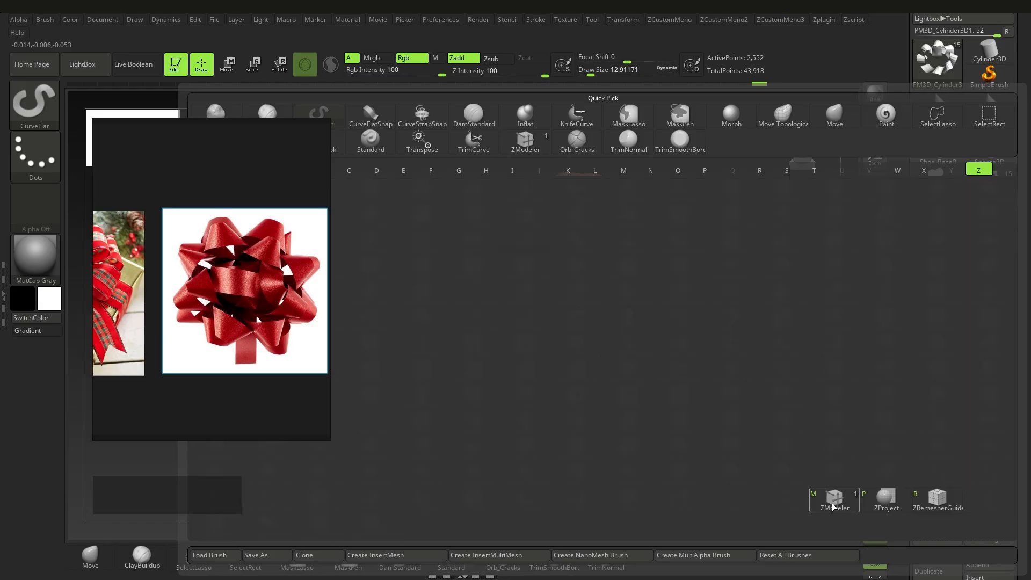
click(835, 504)
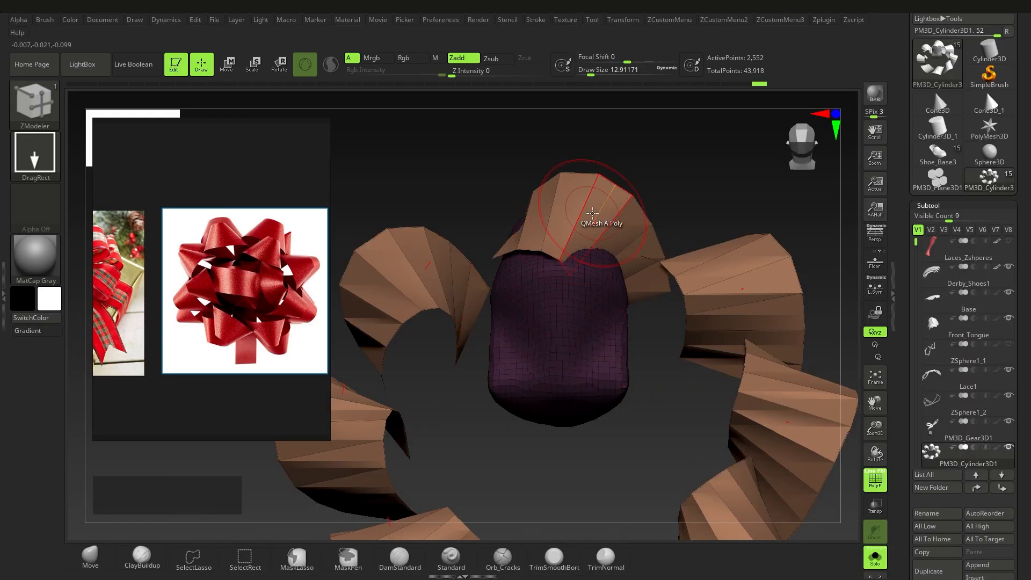
key(space)
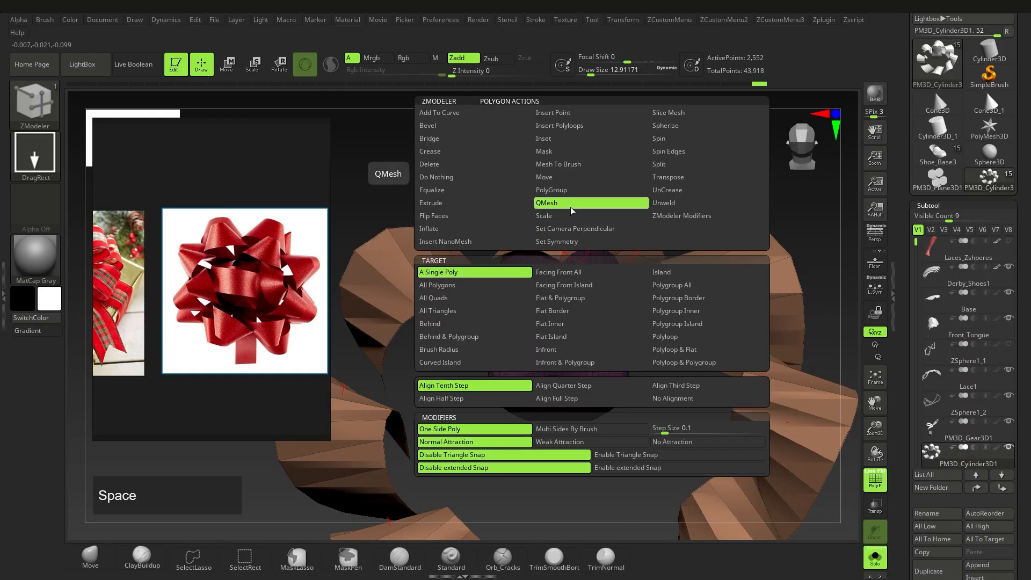
click(671, 285)
Step: Test-extrude the ribbon polygroup with QMesh set to No Attraction, then undo it
right_drag(595, 329, 597, 284)
ctrl+right_drag(597, 284, 610, 239)
drag(610, 238, 605, 225)
right_drag(472, 346, 467, 357)
key(ctrl+z)
key(space)
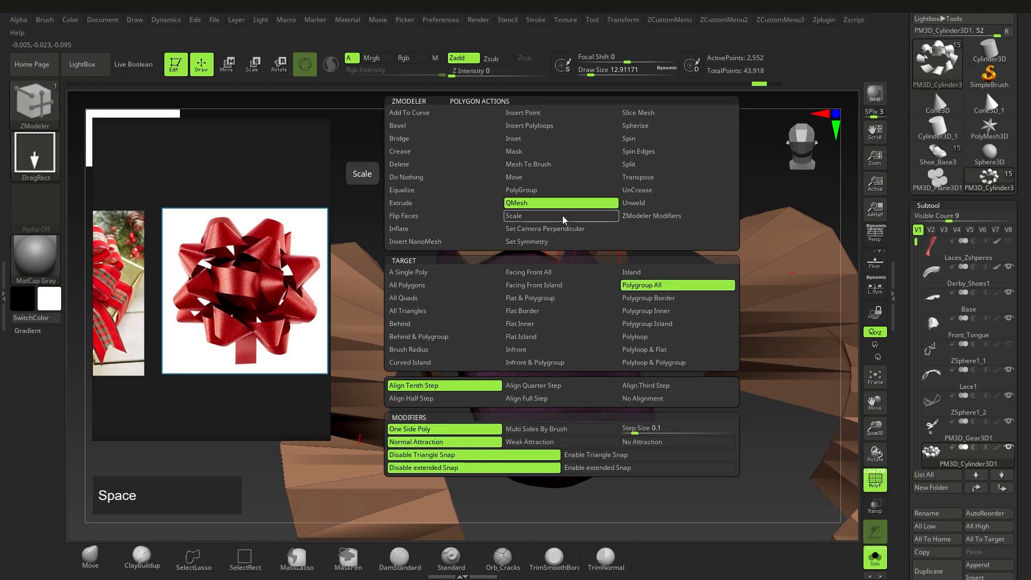
click(639, 443)
click(590, 233)
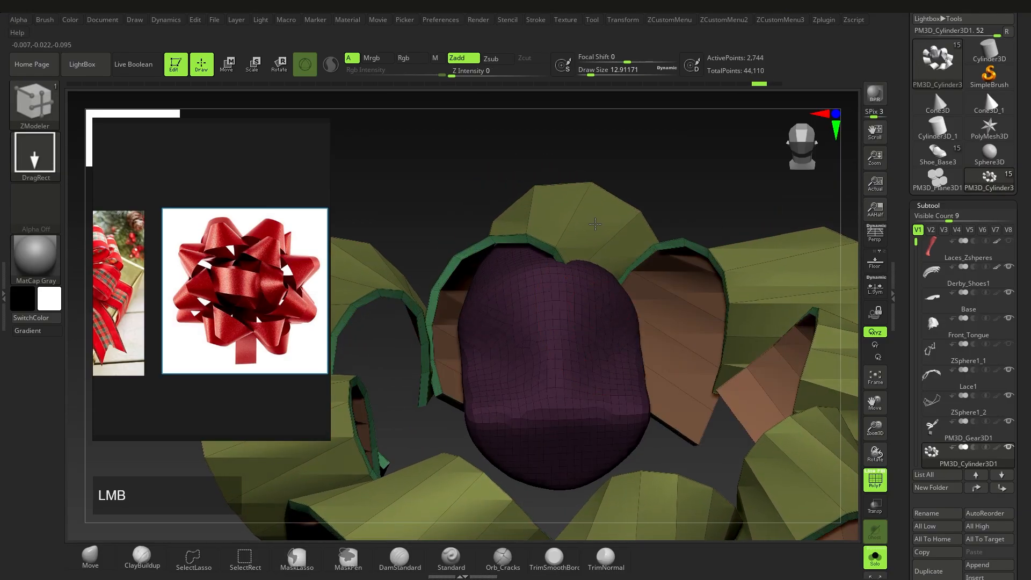
ctrl+right_drag(571, 226, 598, 340)
key(ctrl+z)
Step: Rotate the ring of loops about 29 degrees and duplicate it inward with Transpose
key(w)
ctrl+click(598, 207)
drag(598, 207, 612, 277)
mouse_move(607, 242)
mouse_down()
mouse_move(627, 270)
mouse_move(615, 295)
mouse_up()
key(q)
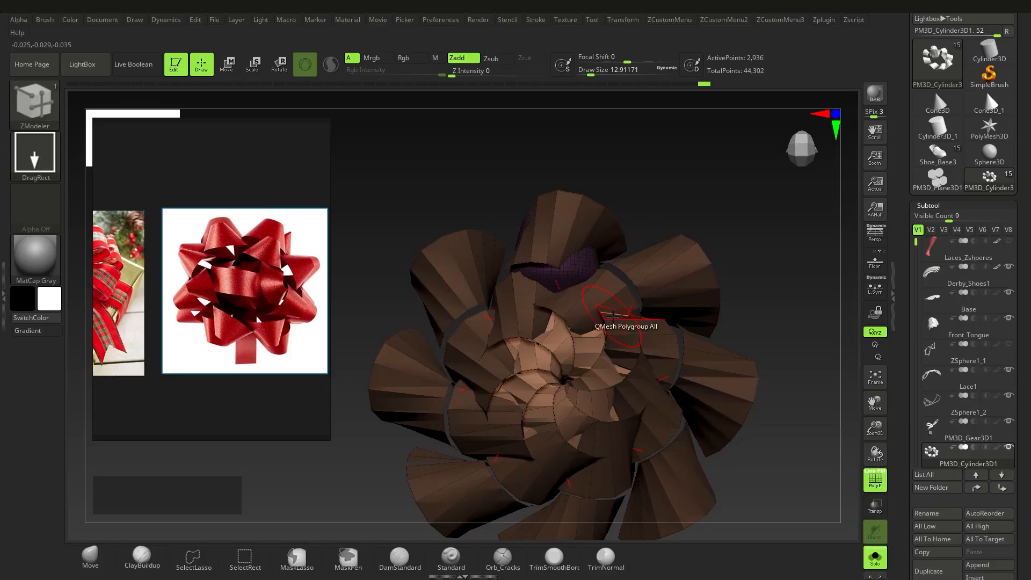
Step: Clear the mask and extrude the flat ribbons to give them thickness, previewing a subdivision
ctrl+right_drag(618, 317, 622, 349)
ctrl+drag(768, 311, 782, 322)
ctrl+right_drag(599, 292, 598, 314)
drag(576, 274, 617, 354)
key(q)
ctrl+right_drag(642, 419, 605, 334)
key(ctrl+d)
key(ctrl+z)
mouse_move(605, 334)
right_down()
mouse_move(653, 370)
mouse_move(607, 348)
mouse_move(679, 371)
mouse_move(654, 341)
mouse_move(671, 357)
mouse_move(603, 396)
mouse_move(566, 297)
mouse_move(575, 329)
mouse_move(512, 328)
mouse_move(521, 325)
right_up()
Step: Switch the active subtool between ZSphere1_2 and PM3D_Gear3D1, ending on ZSphere1_2
click(949, 409)
click(935, 431)
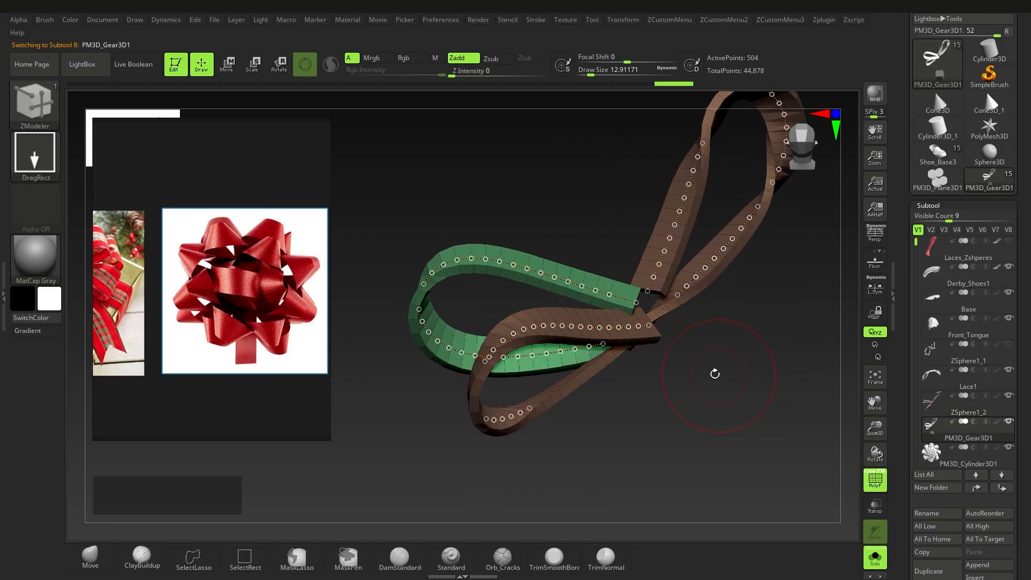
ctrl+right_drag(686, 367, 682, 393)
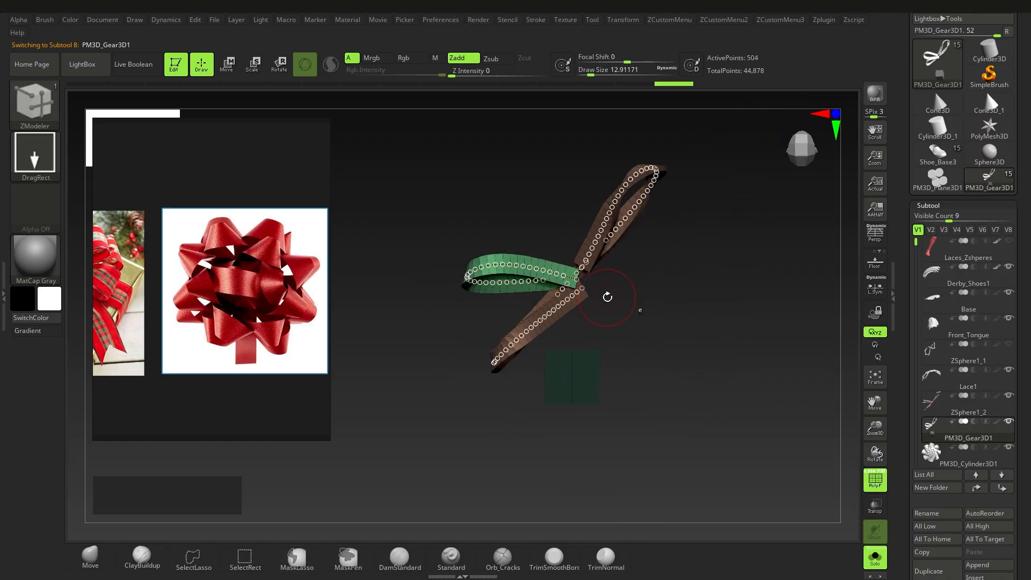
click(928, 410)
right_drag(685, 356, 525, 275)
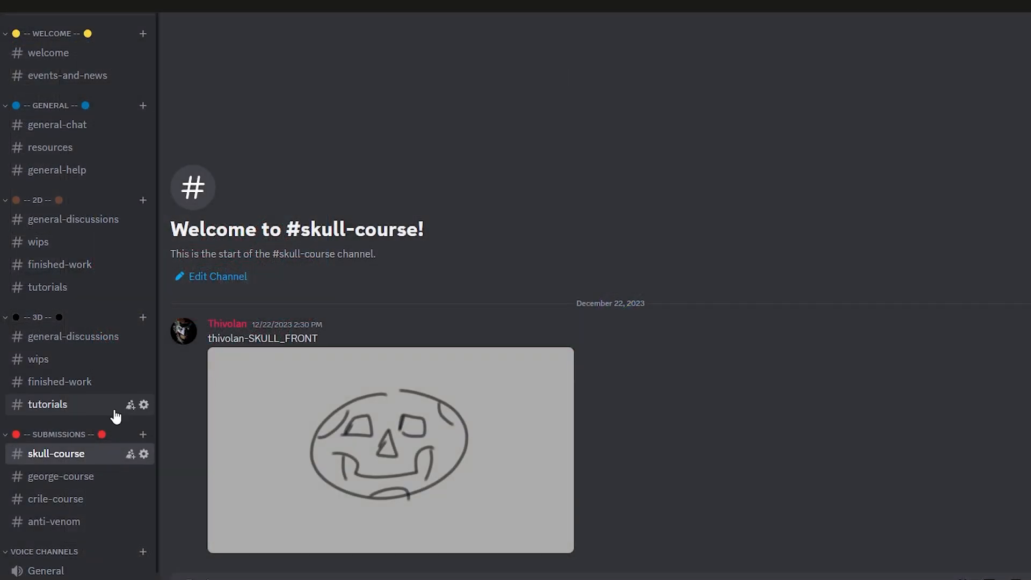
Step: Scroll down through the portfolio page showing the sculpted skull render and other sculpts
scroll(115, 411, down, 1)
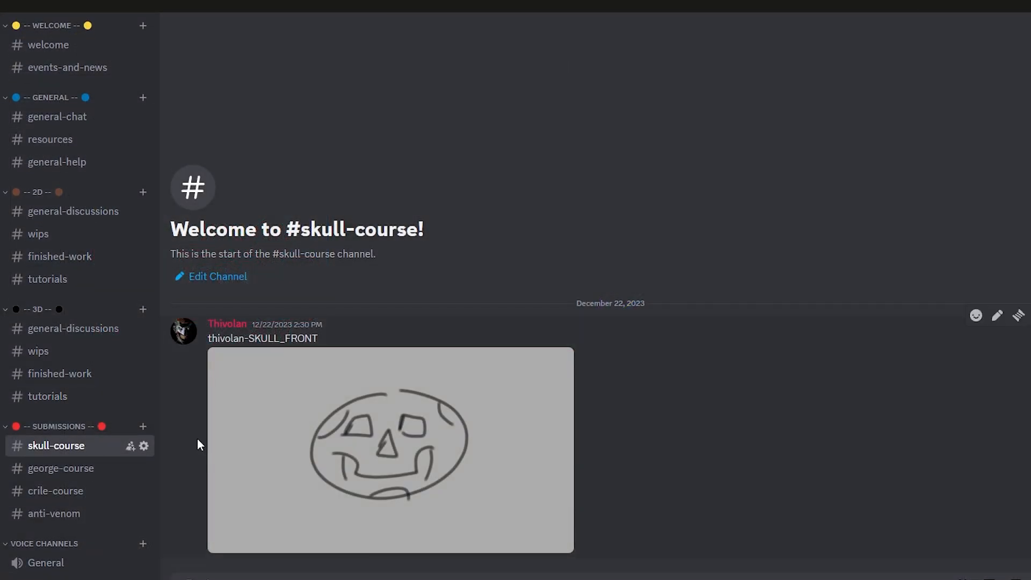
scroll(515, 301, down, 8)
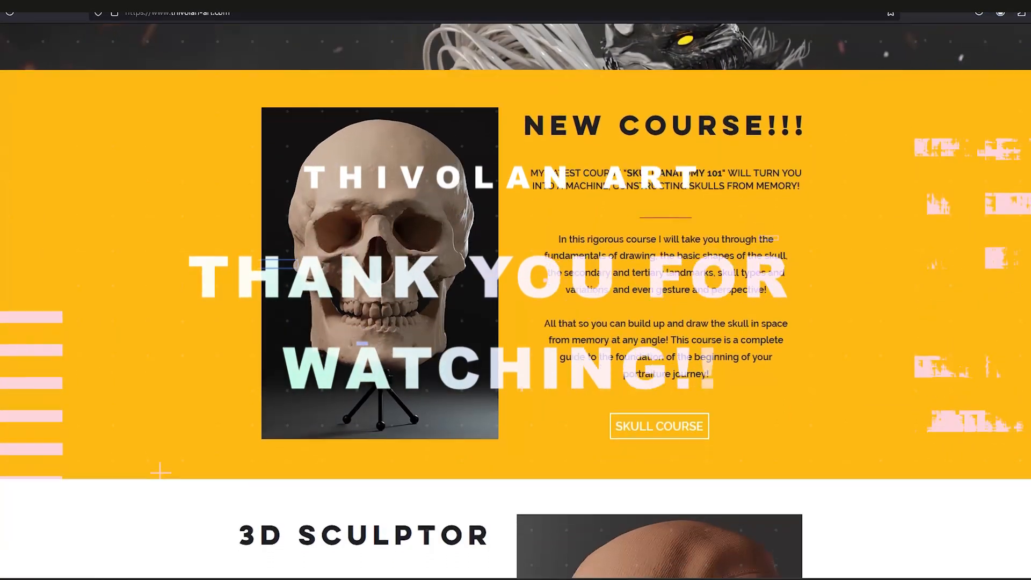
scroll(516, 301, down, 6)
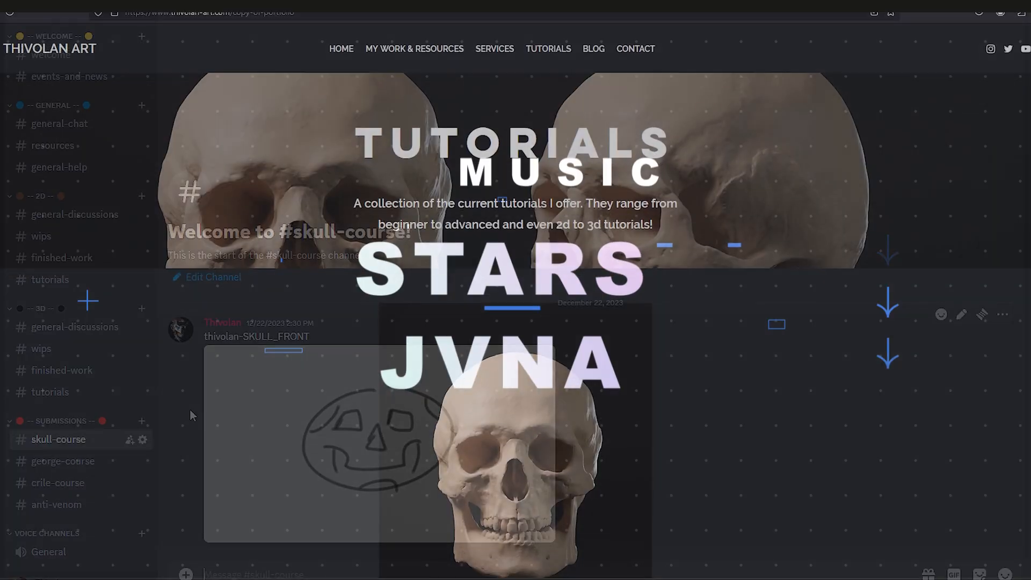
scroll(515, 301, down, 3)
scroll(515, 301, down, 3)
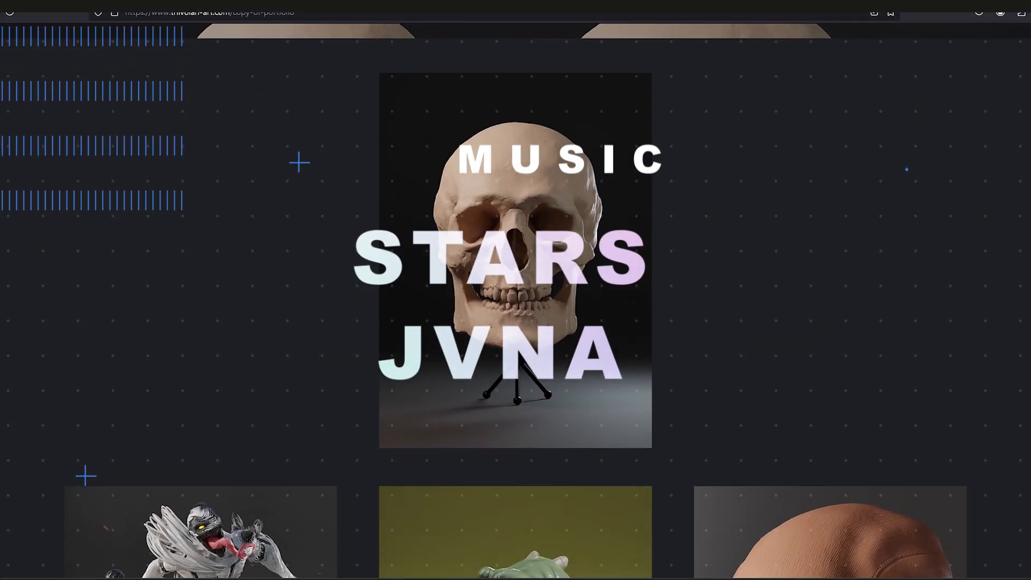